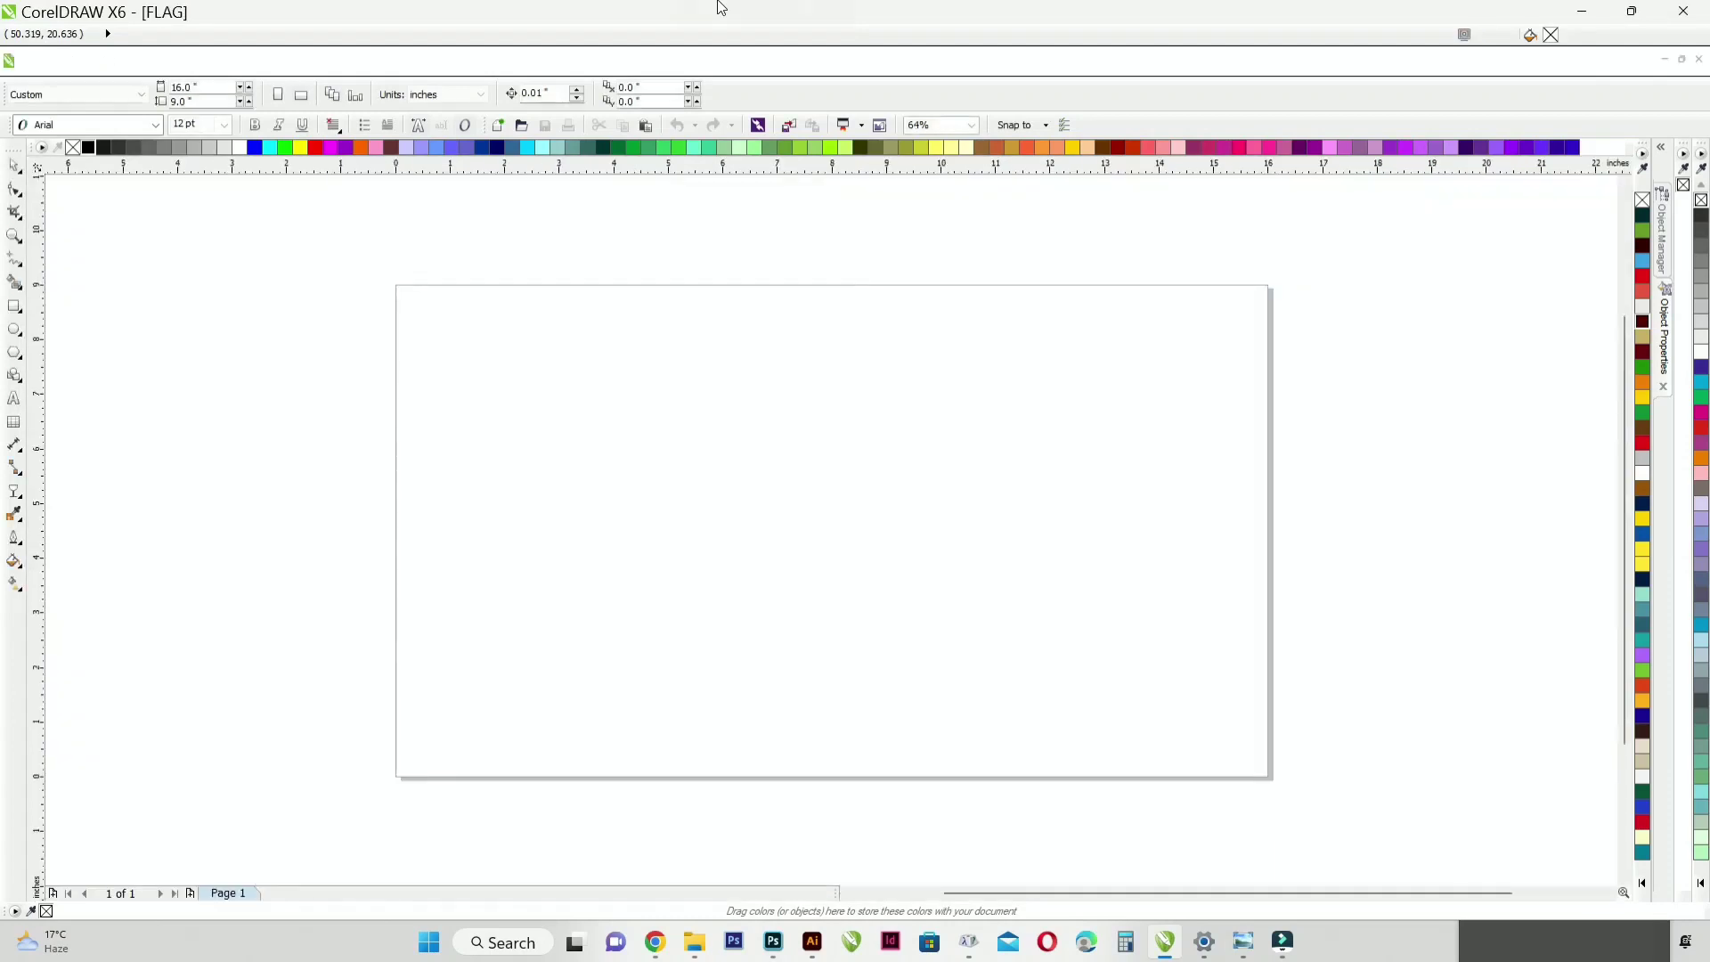
Step: Add a rectangle that covers the whole 16 by 9 inch page
click(14, 306)
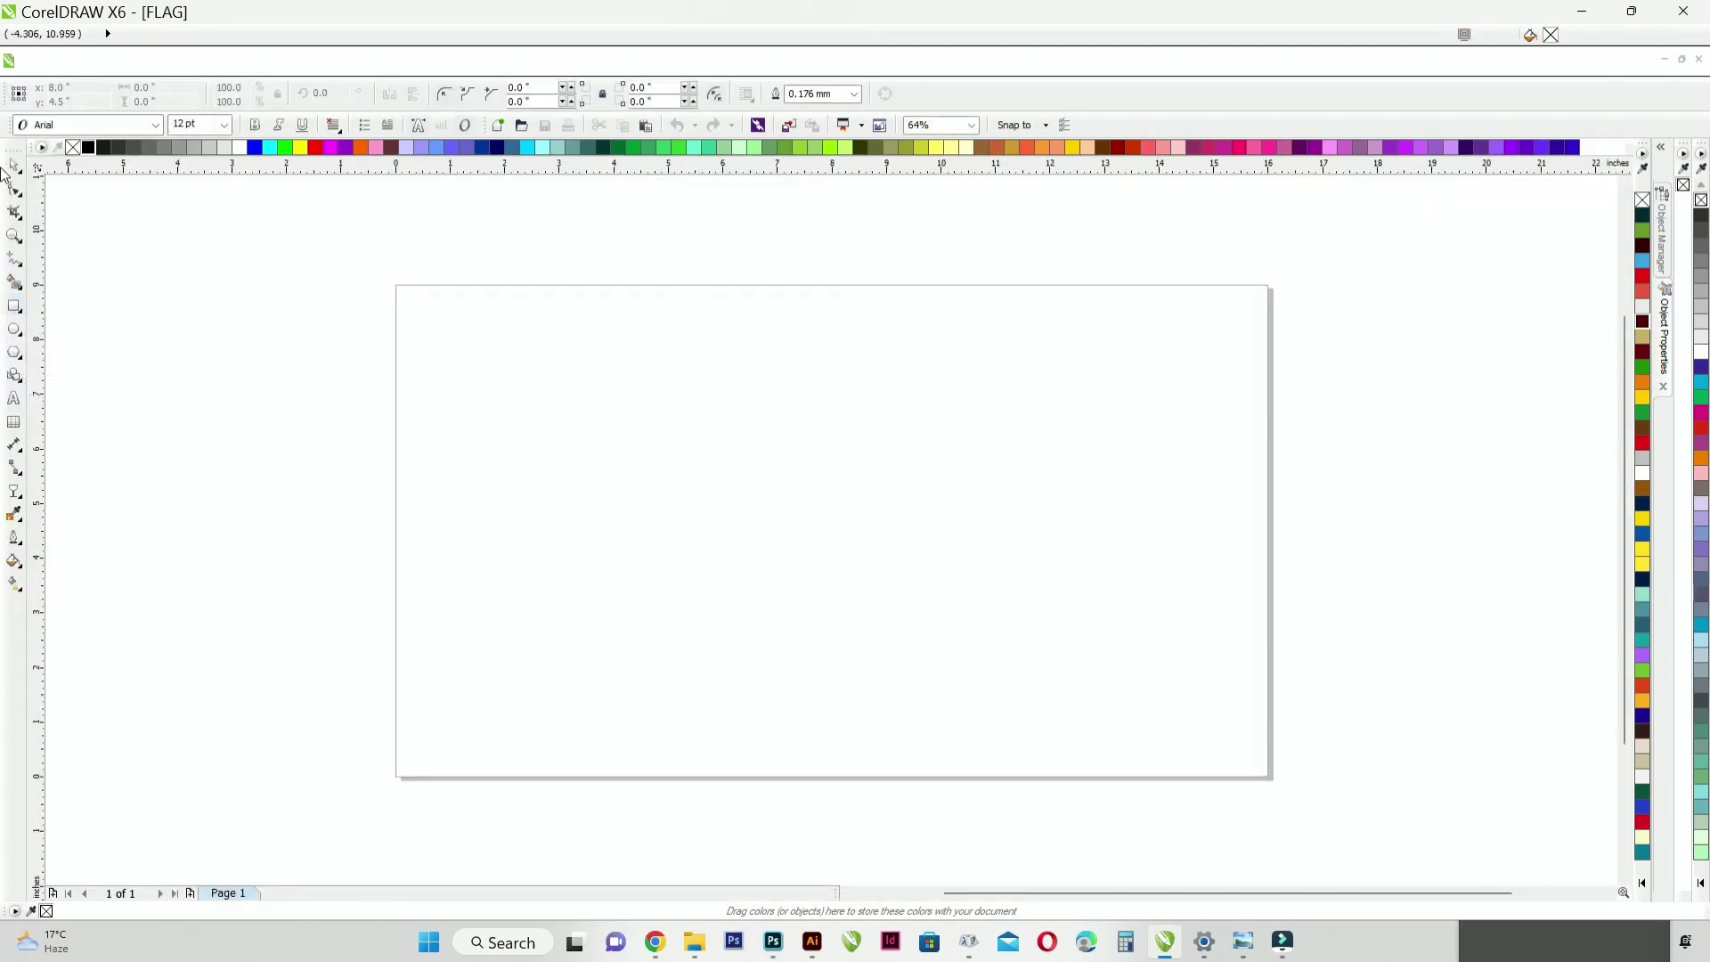
click(12, 167)
right_click(73, 148)
click(893, 592)
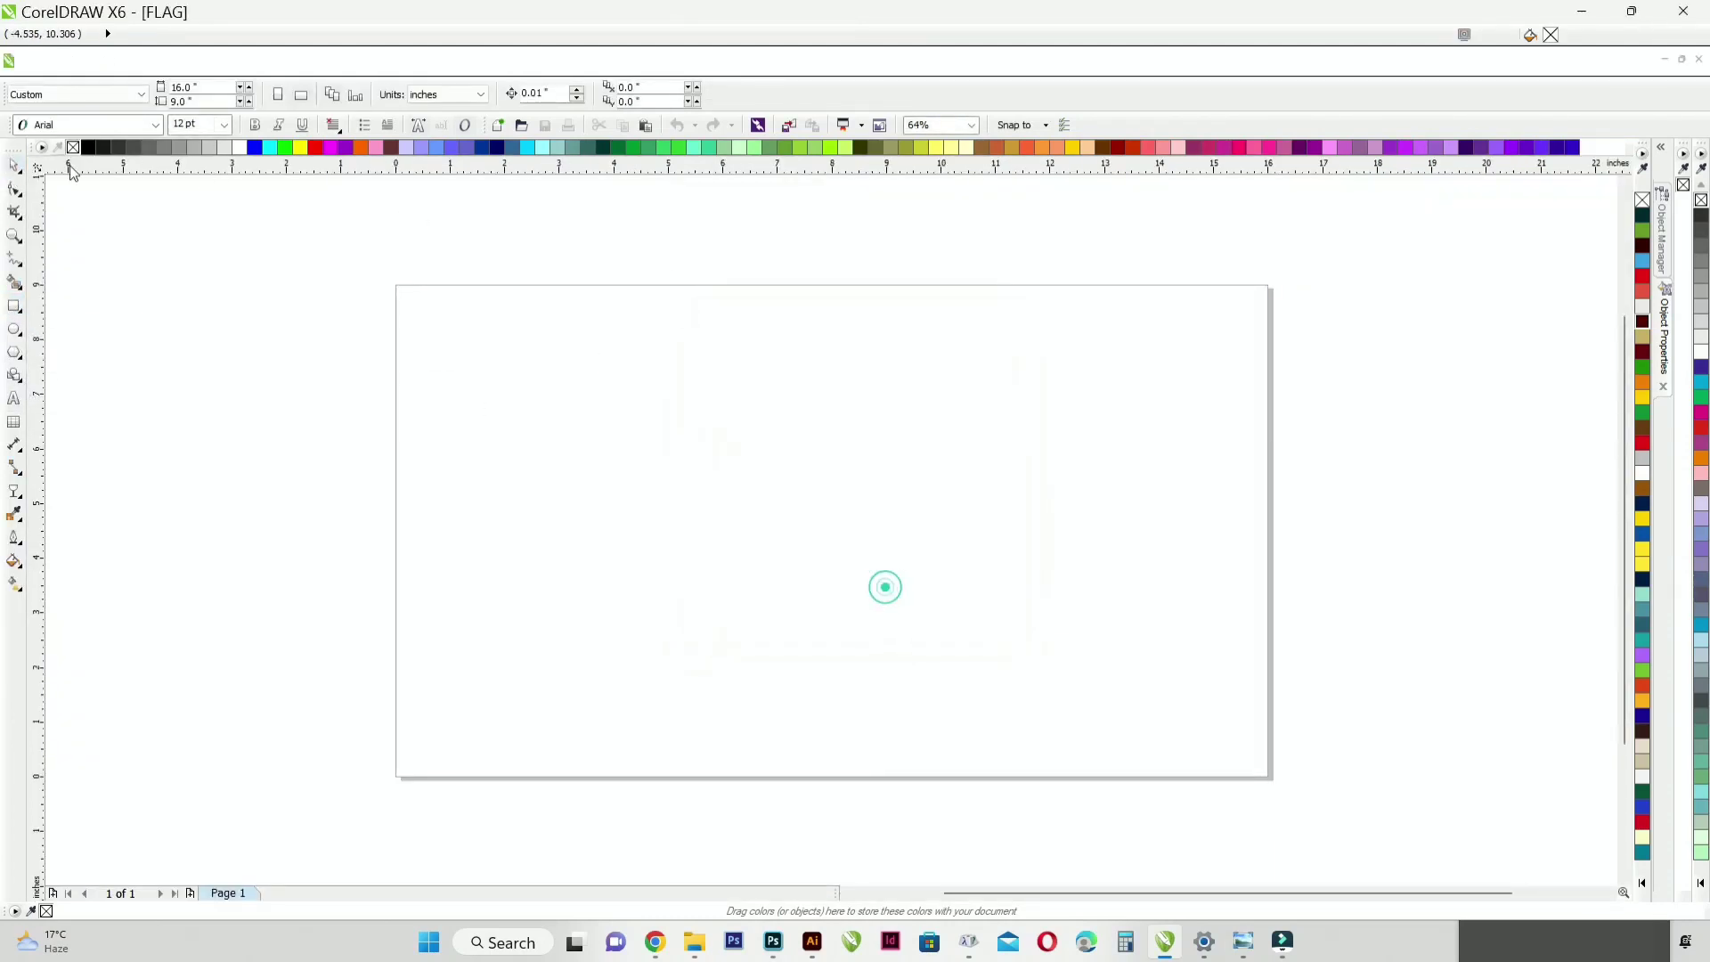
double_click(15, 305)
key(F4)
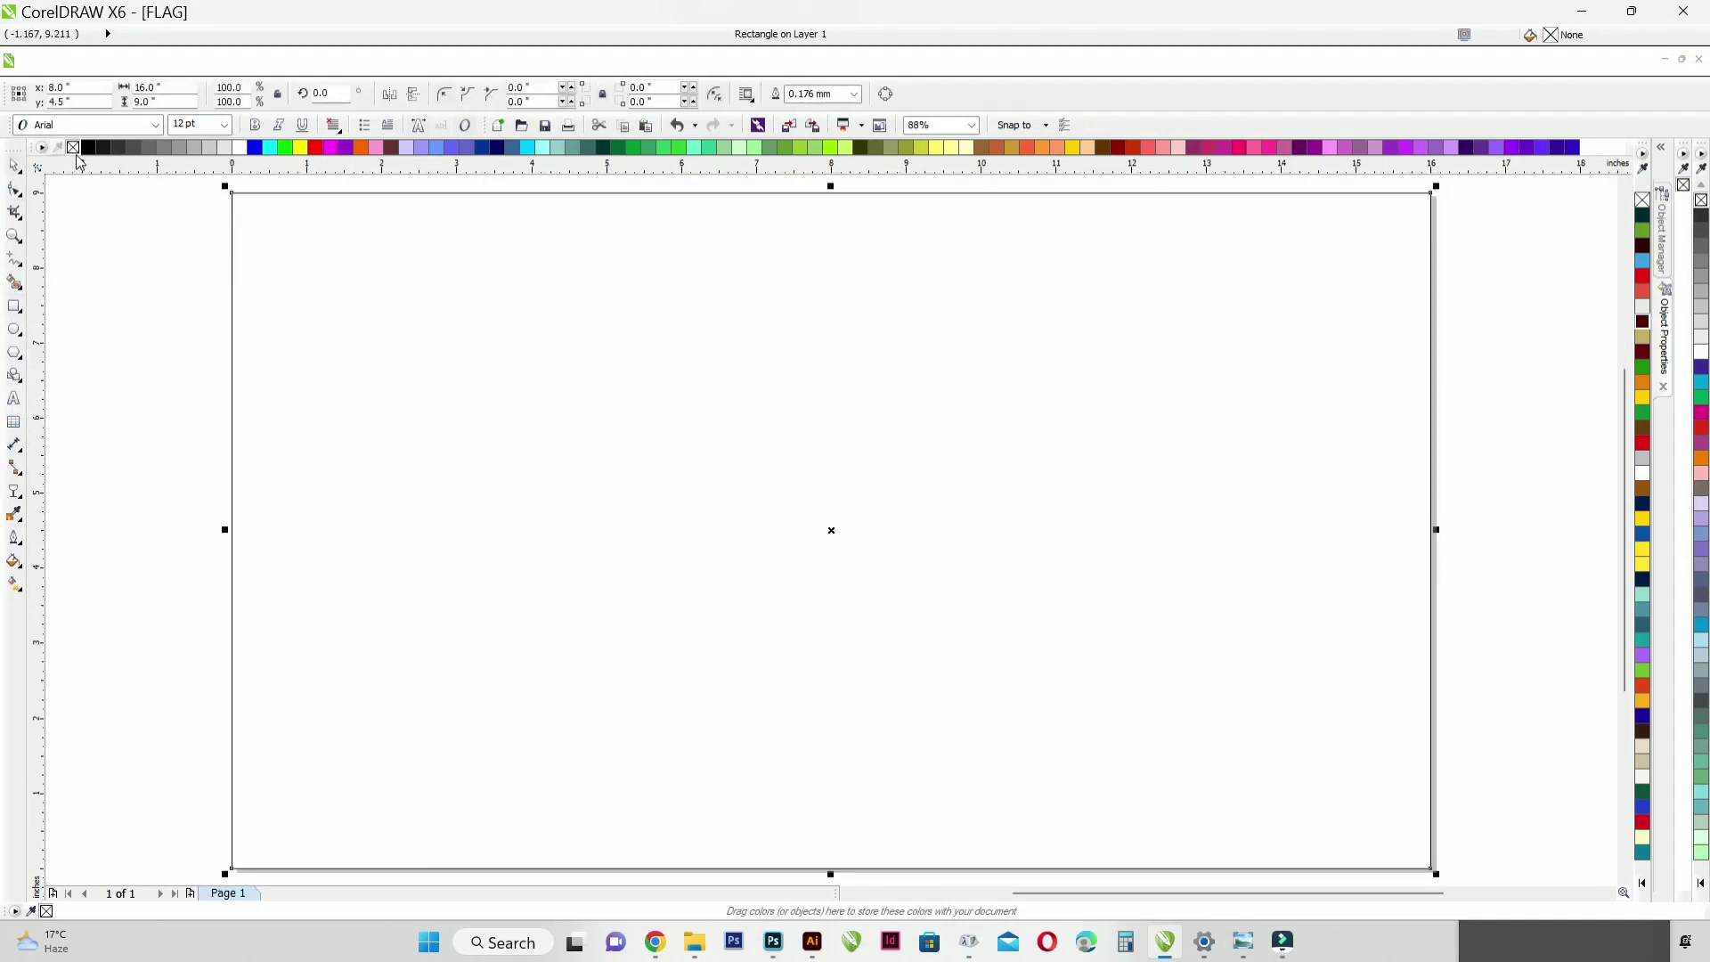
Step: Apply a radial fountain fill to the page rectangle, with a white center and dark brown outer color
click(15, 561)
click(145, 94)
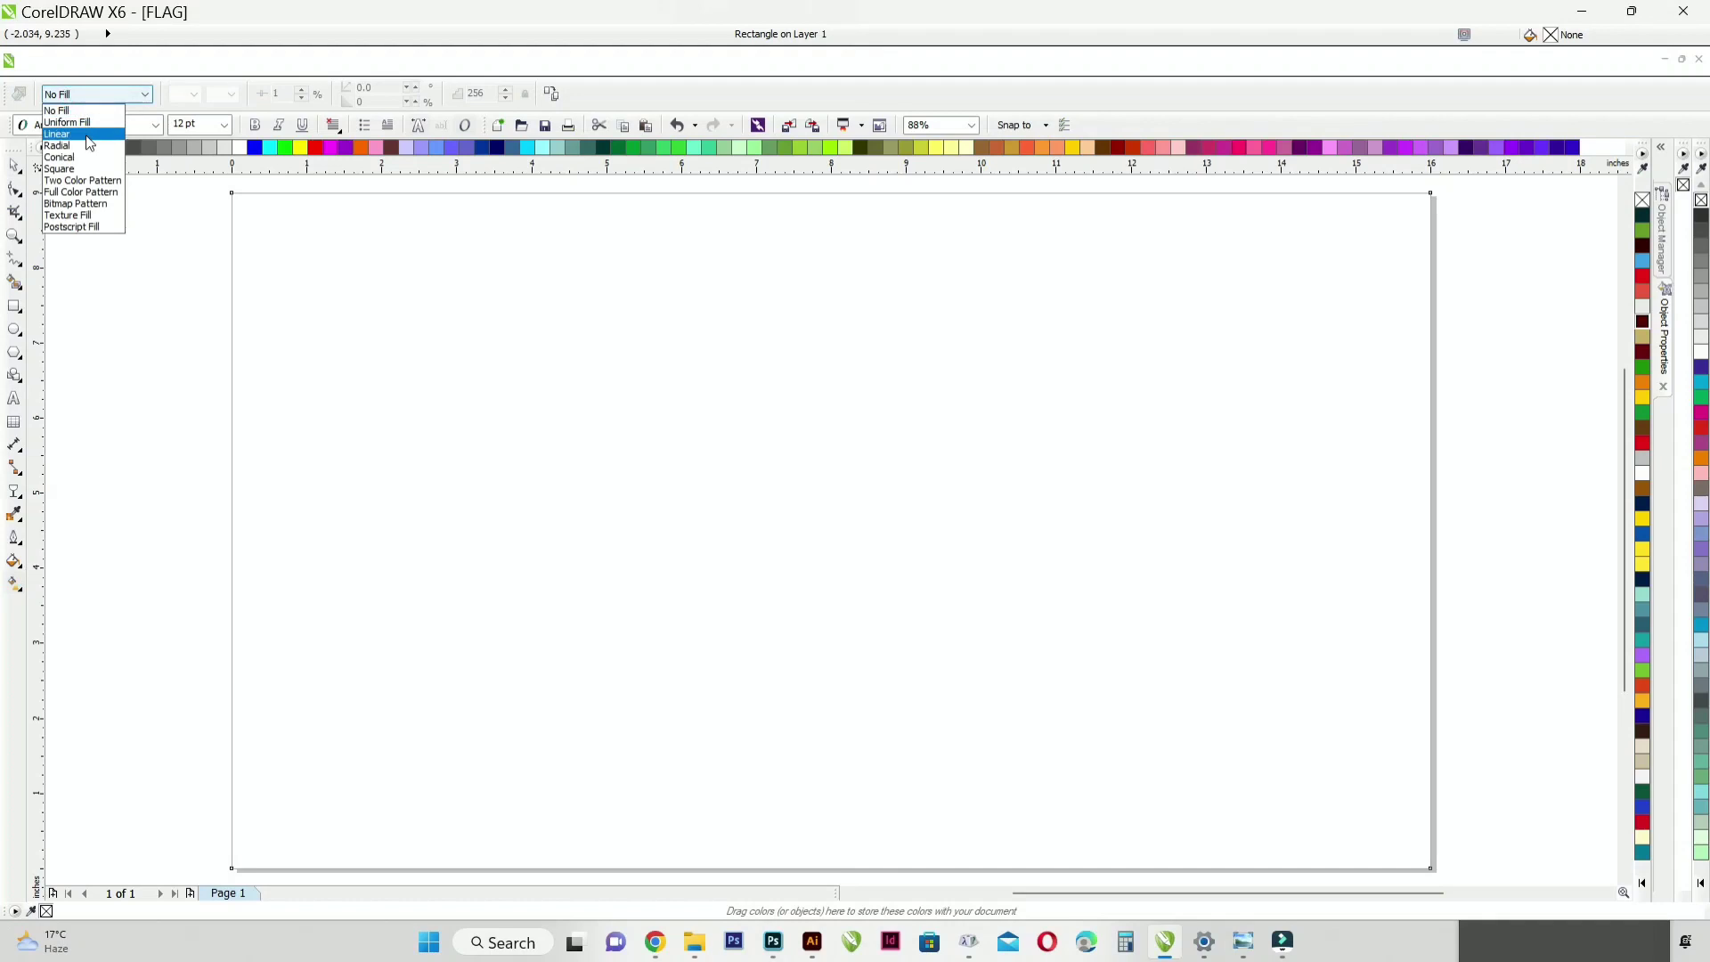
click(71, 134)
drag(1642, 730, 1160, 532)
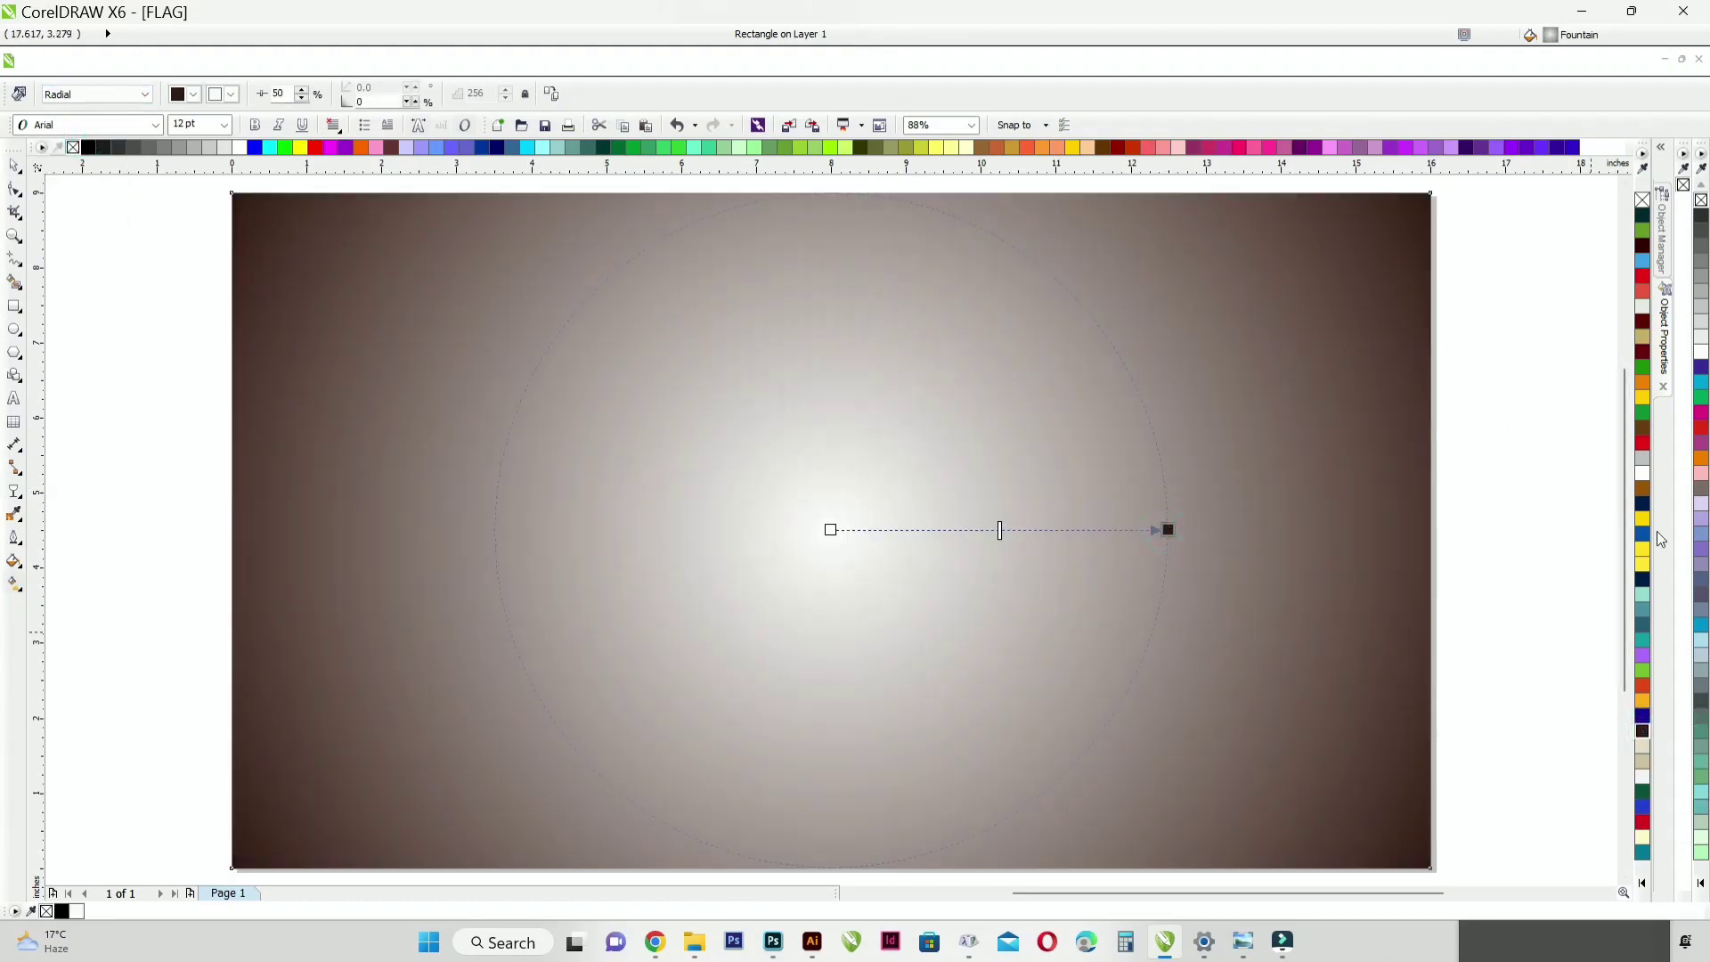
Step: Change the outer color of the rectangle's radial fill to black
click(178, 94)
click(208, 232)
click(999, 326)
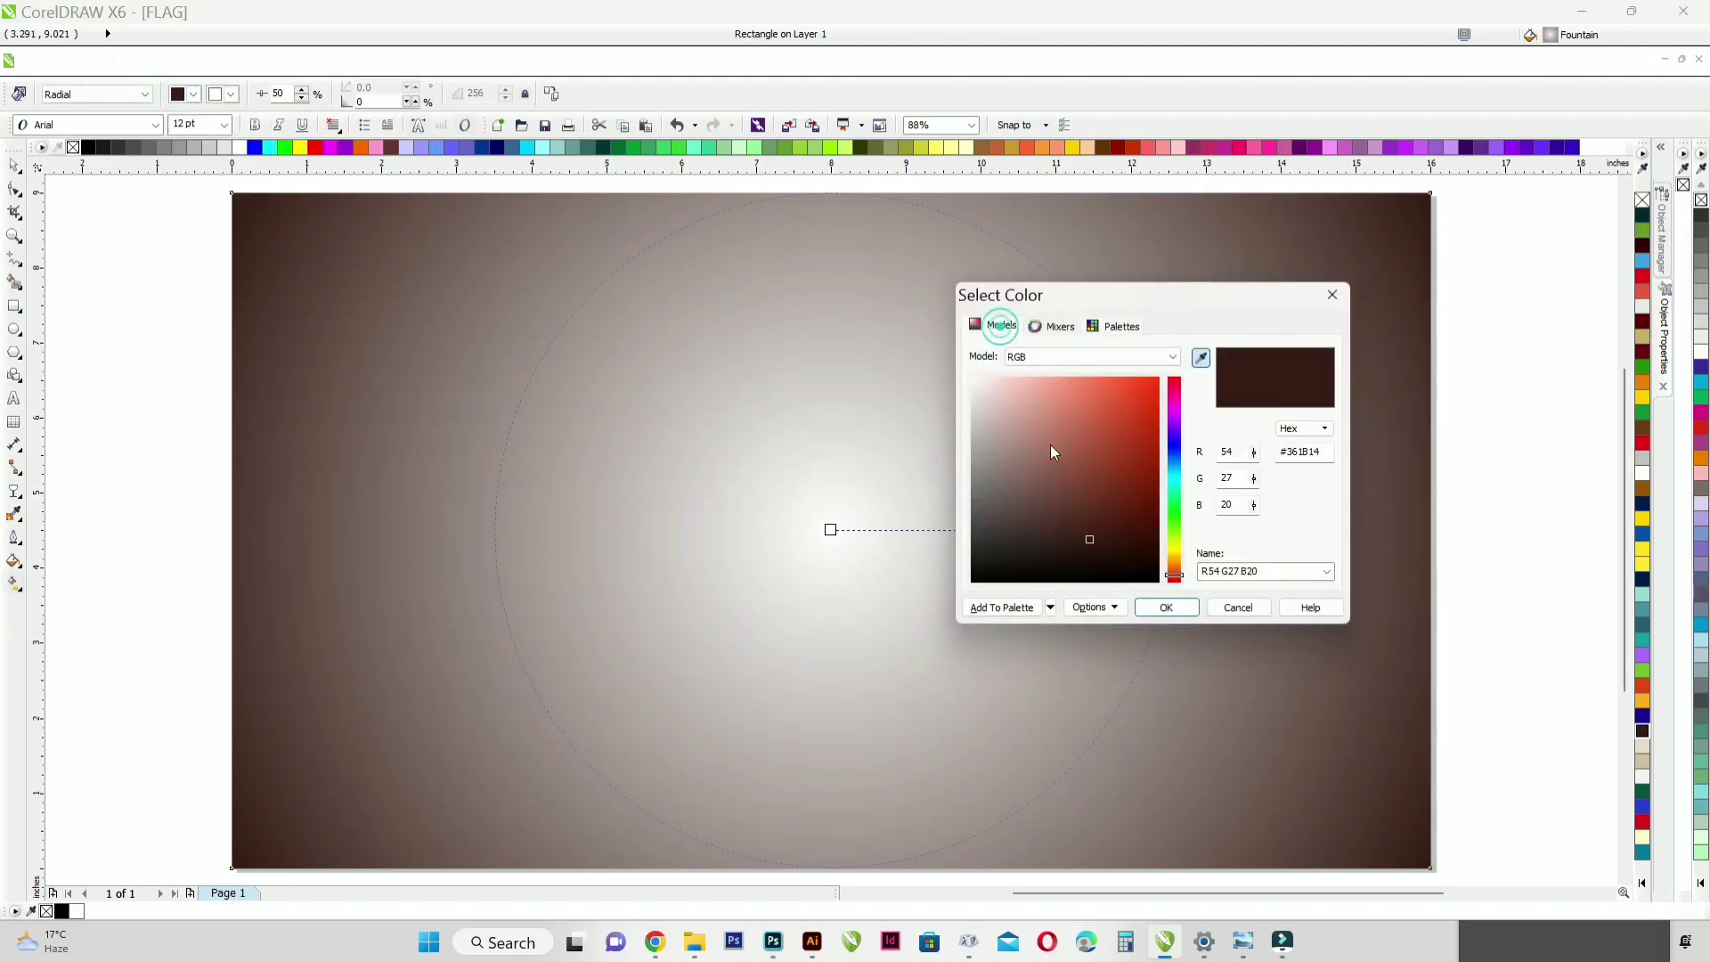
drag(1051, 451, 927, 677)
click(1166, 607)
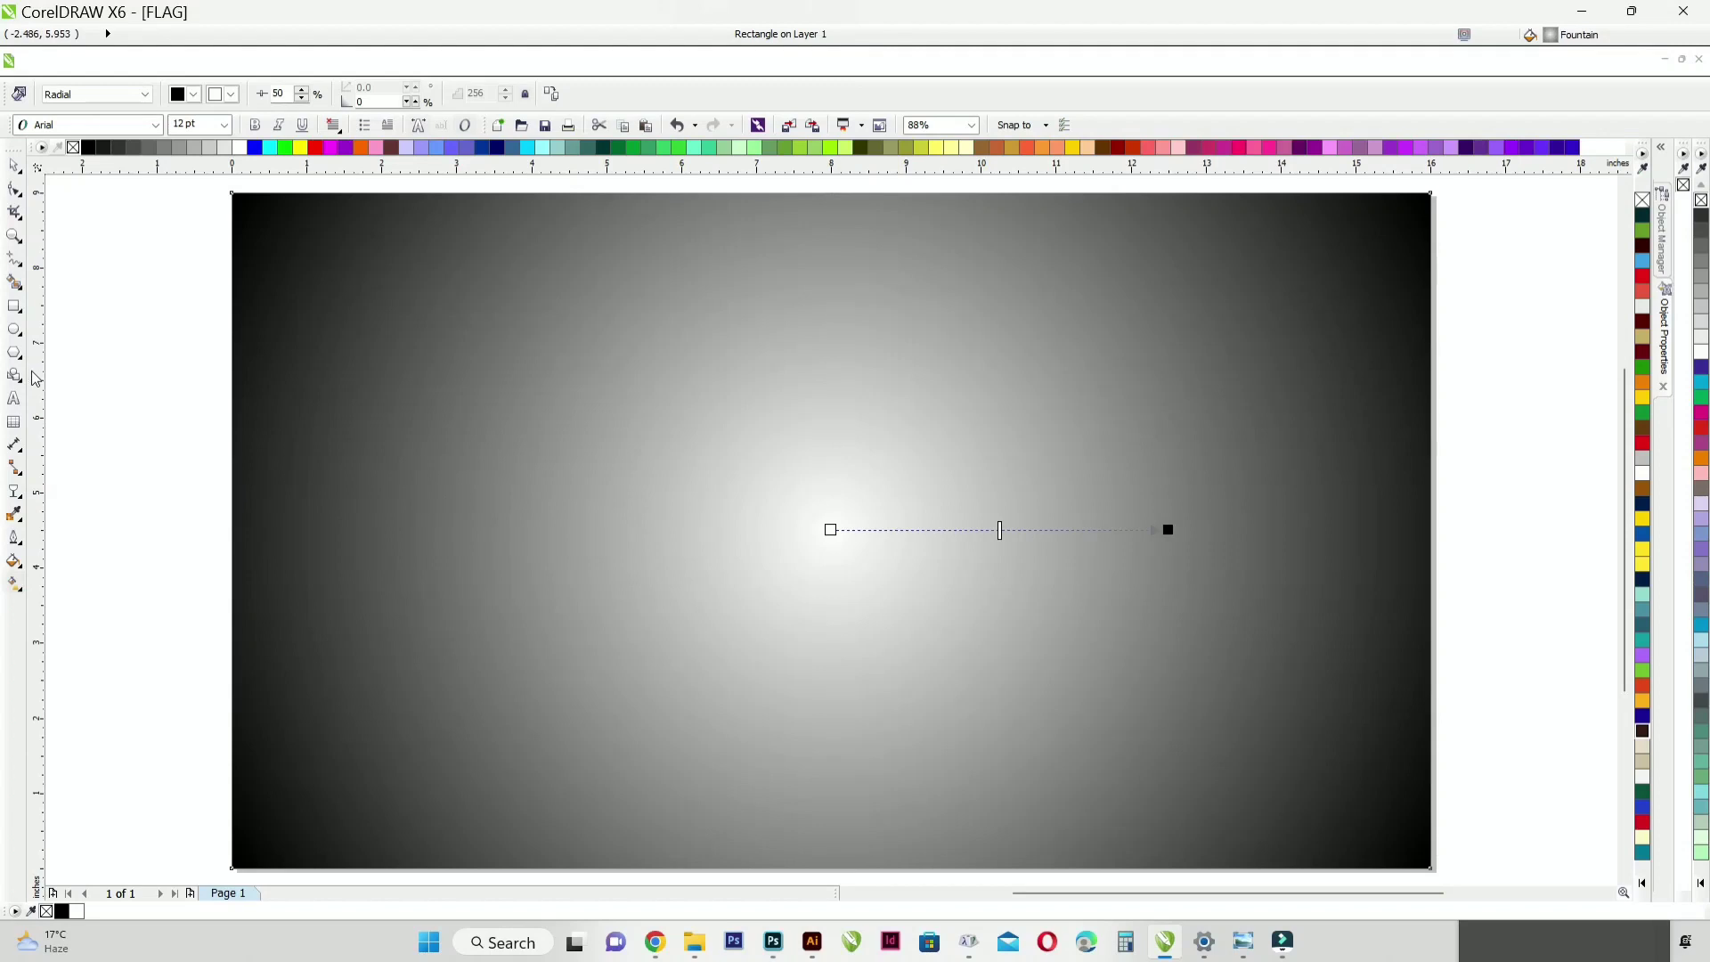
Step: Draw a circle about 4.76 inches in diameter and center it on the page
click(14, 166)
click(48, 268)
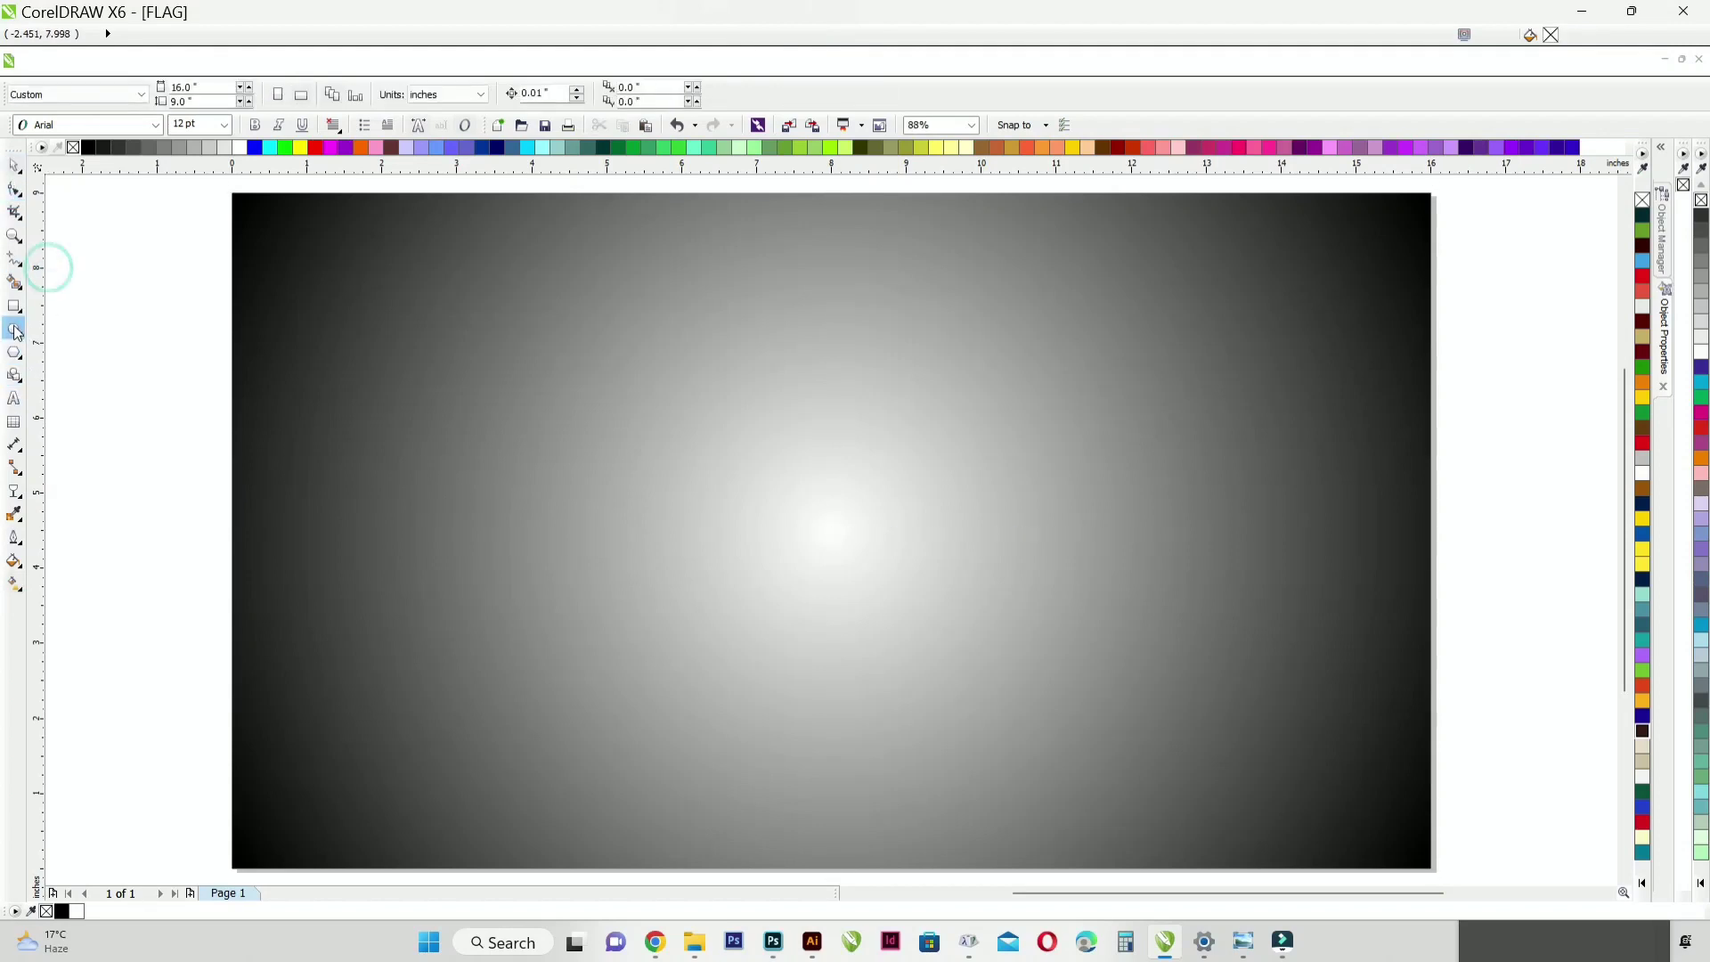
click(16, 332)
drag(831, 530, 992, 706)
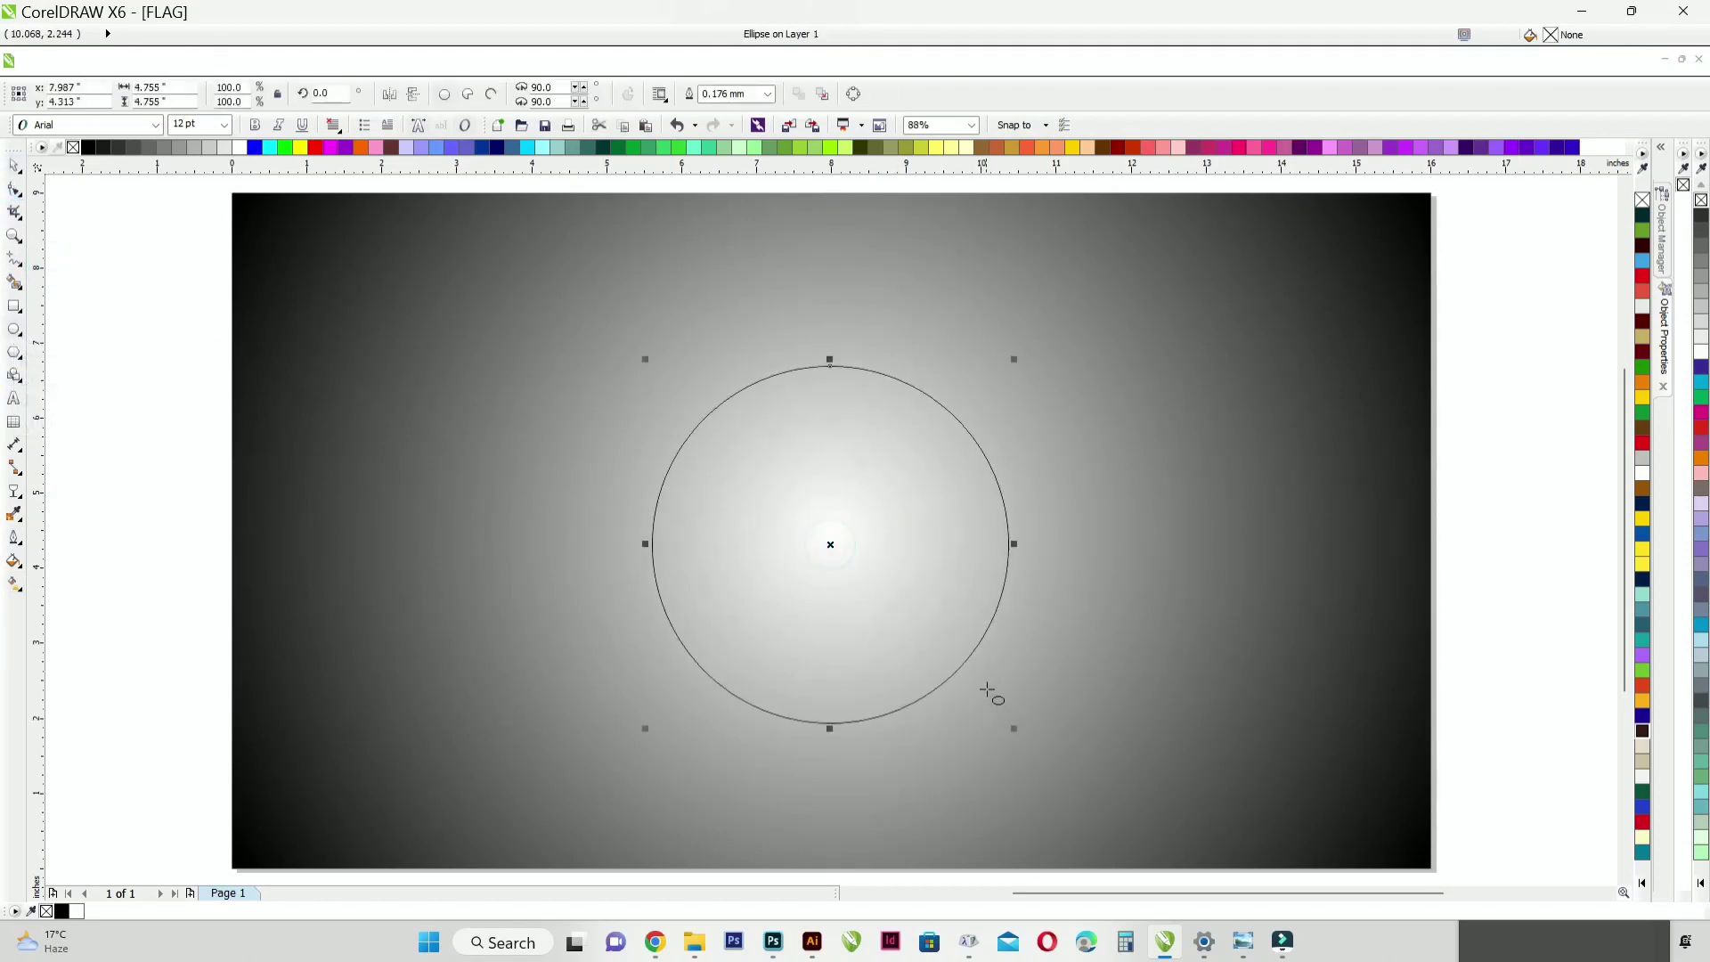
click(103, 347)
drag(725, 454, 725, 431)
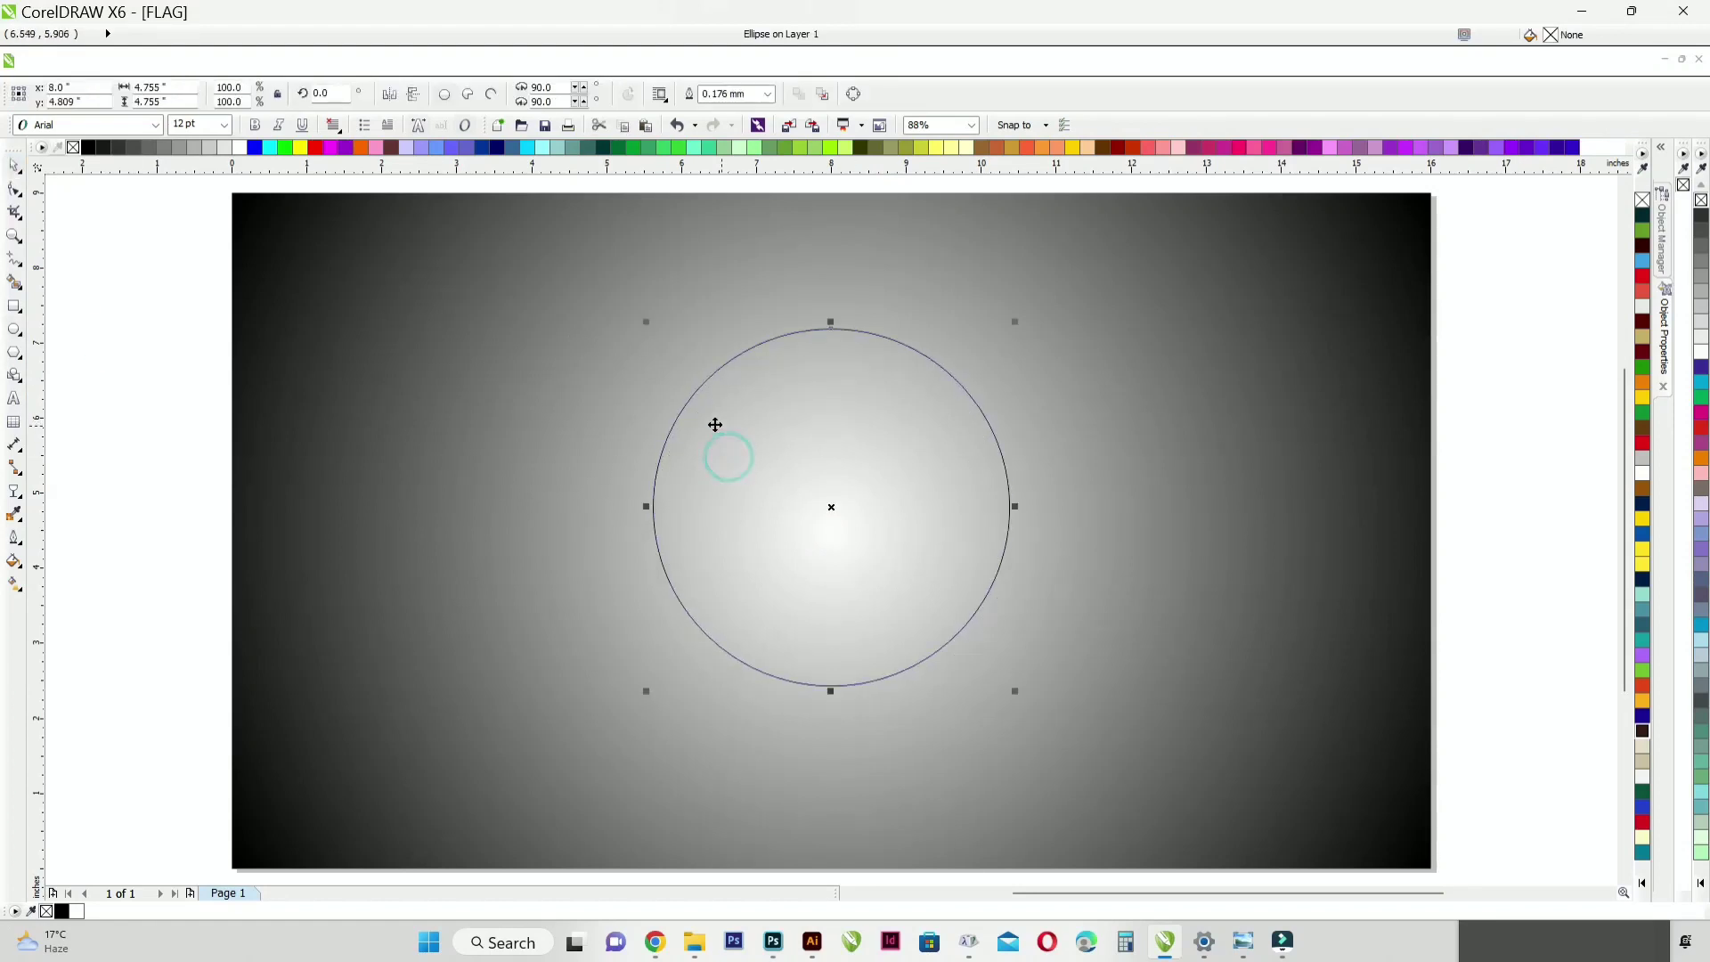
key(ctrl+z)
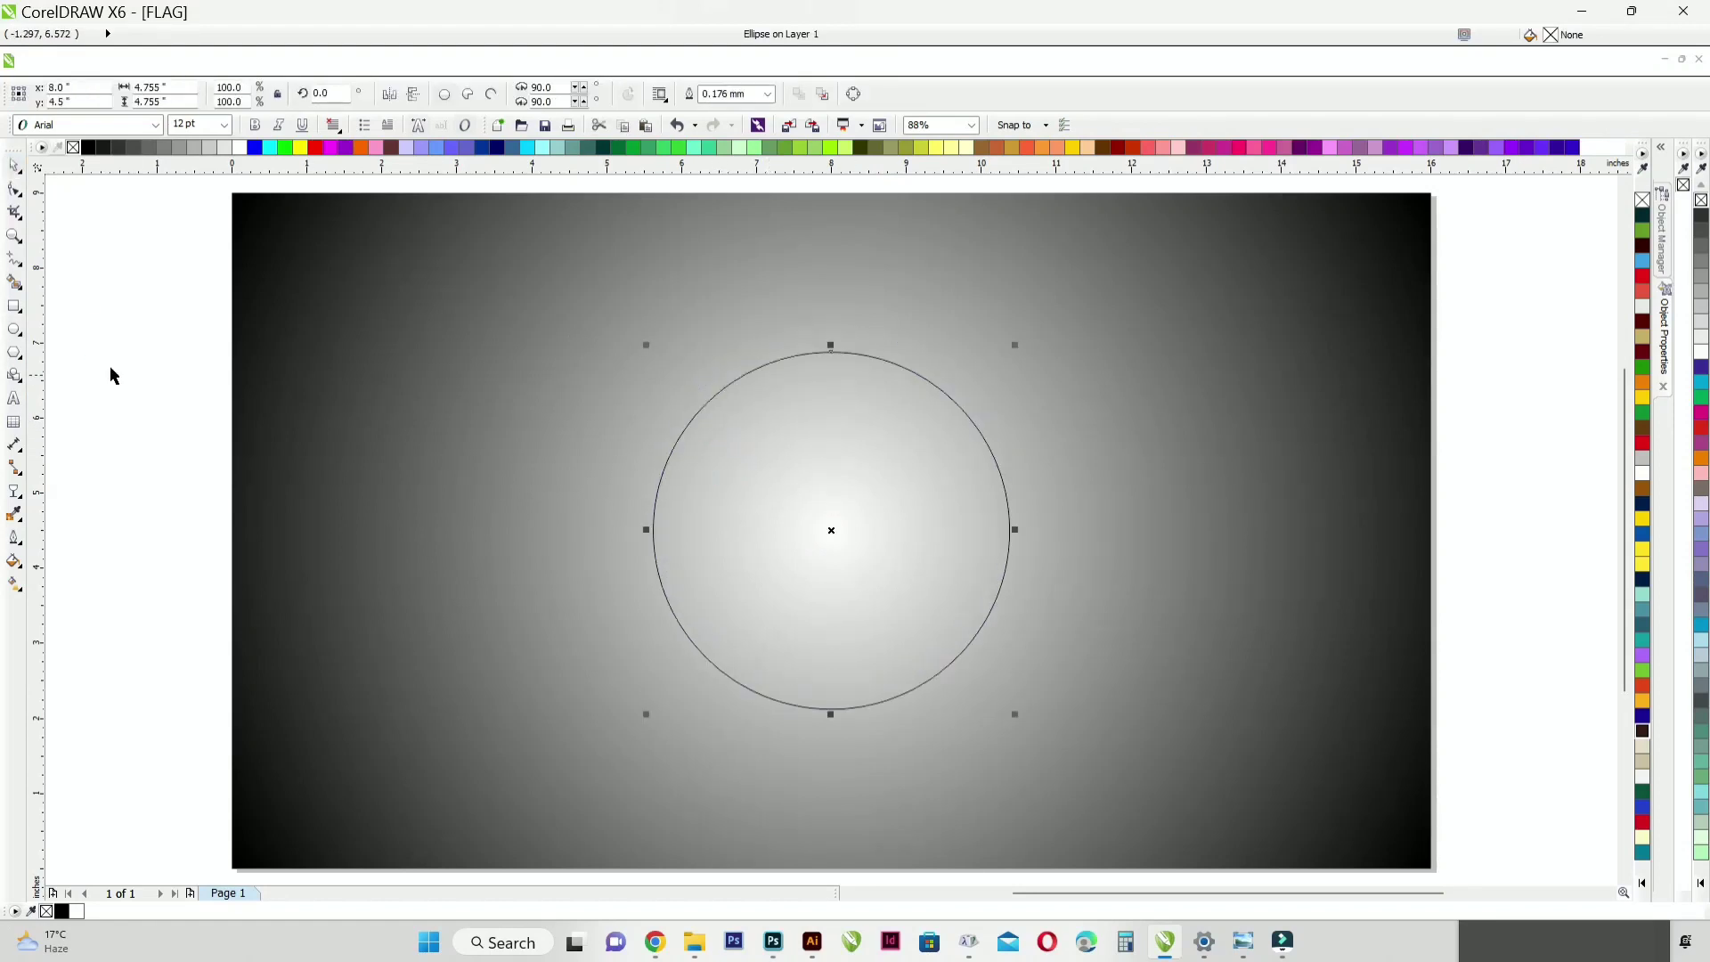
Step: Draw a narrow five-sided polygon about 0.76 by 2.31 inches in the upper half of the circle
click(16, 307)
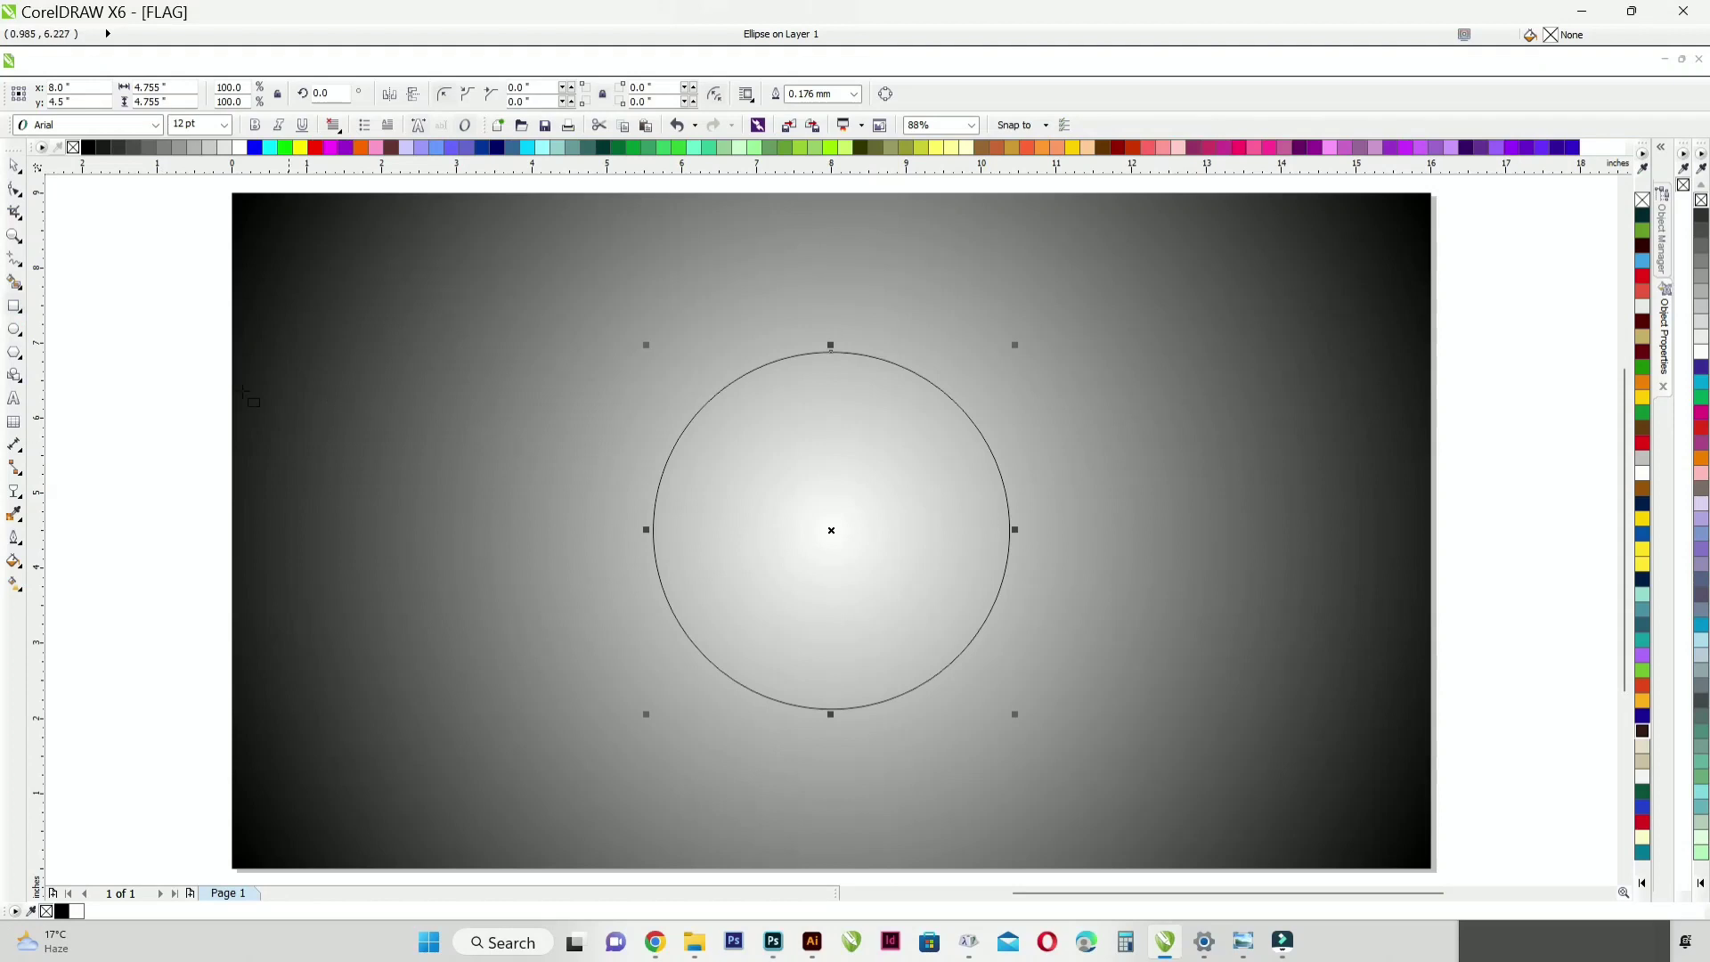
click(14, 330)
click(15, 354)
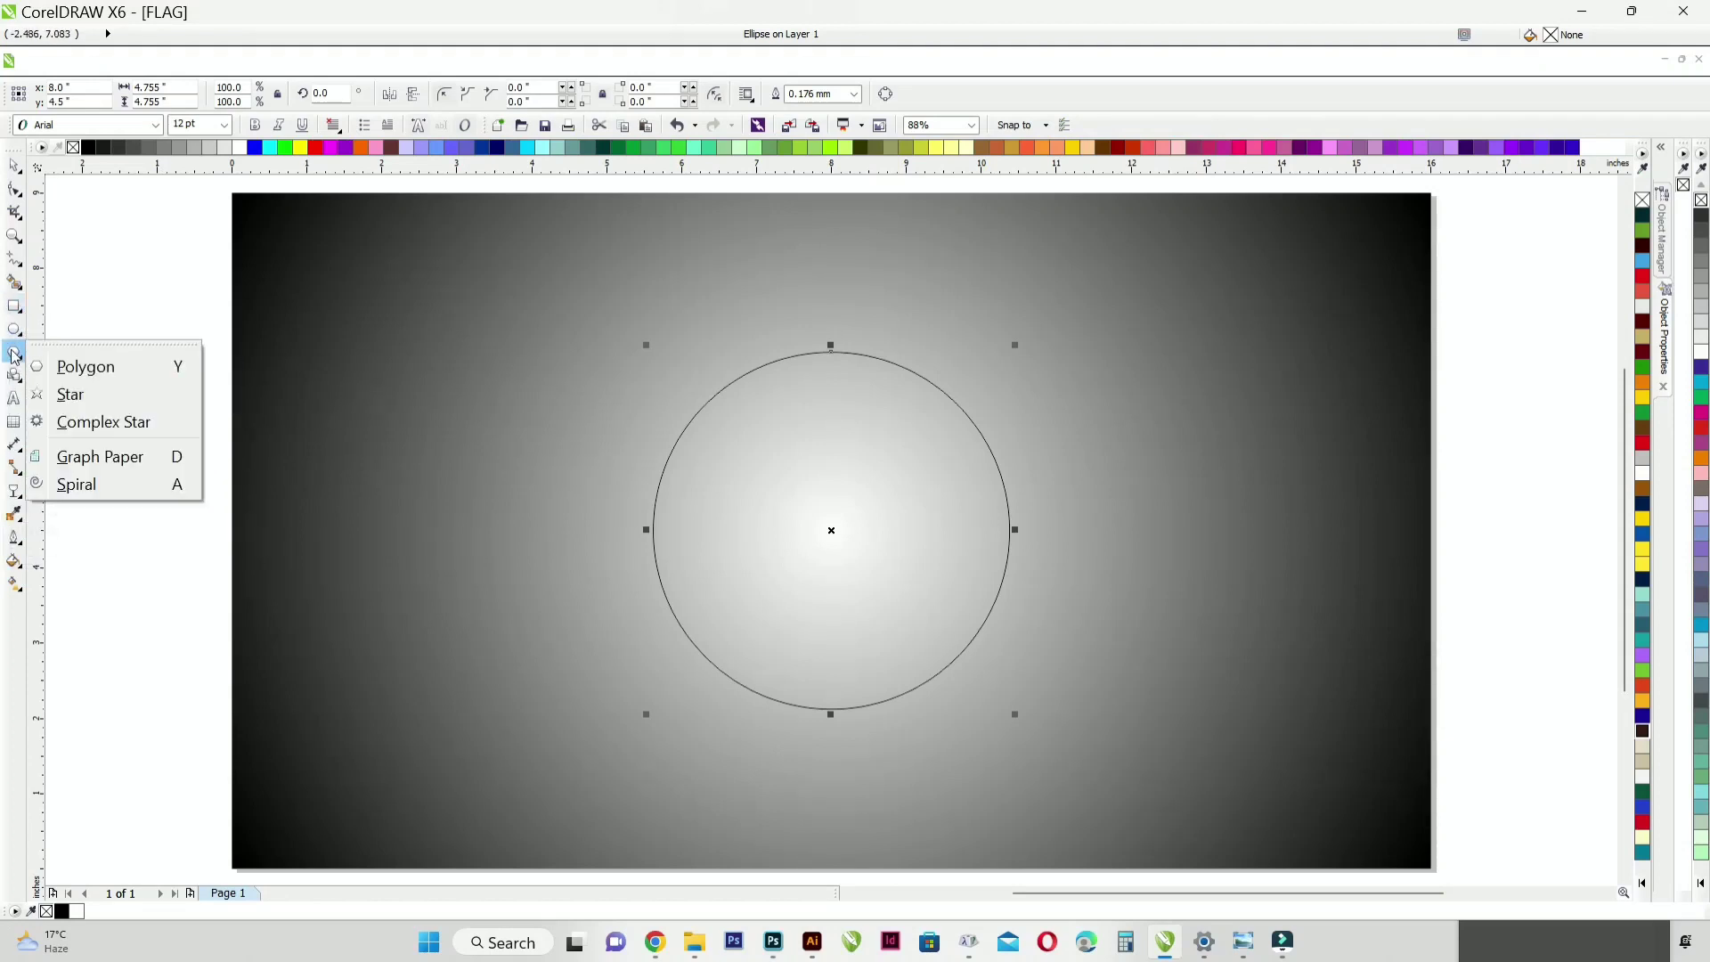
click(78, 367)
drag(831, 355, 832, 508)
key(ctrl+z)
drag(799, 347, 869, 532)
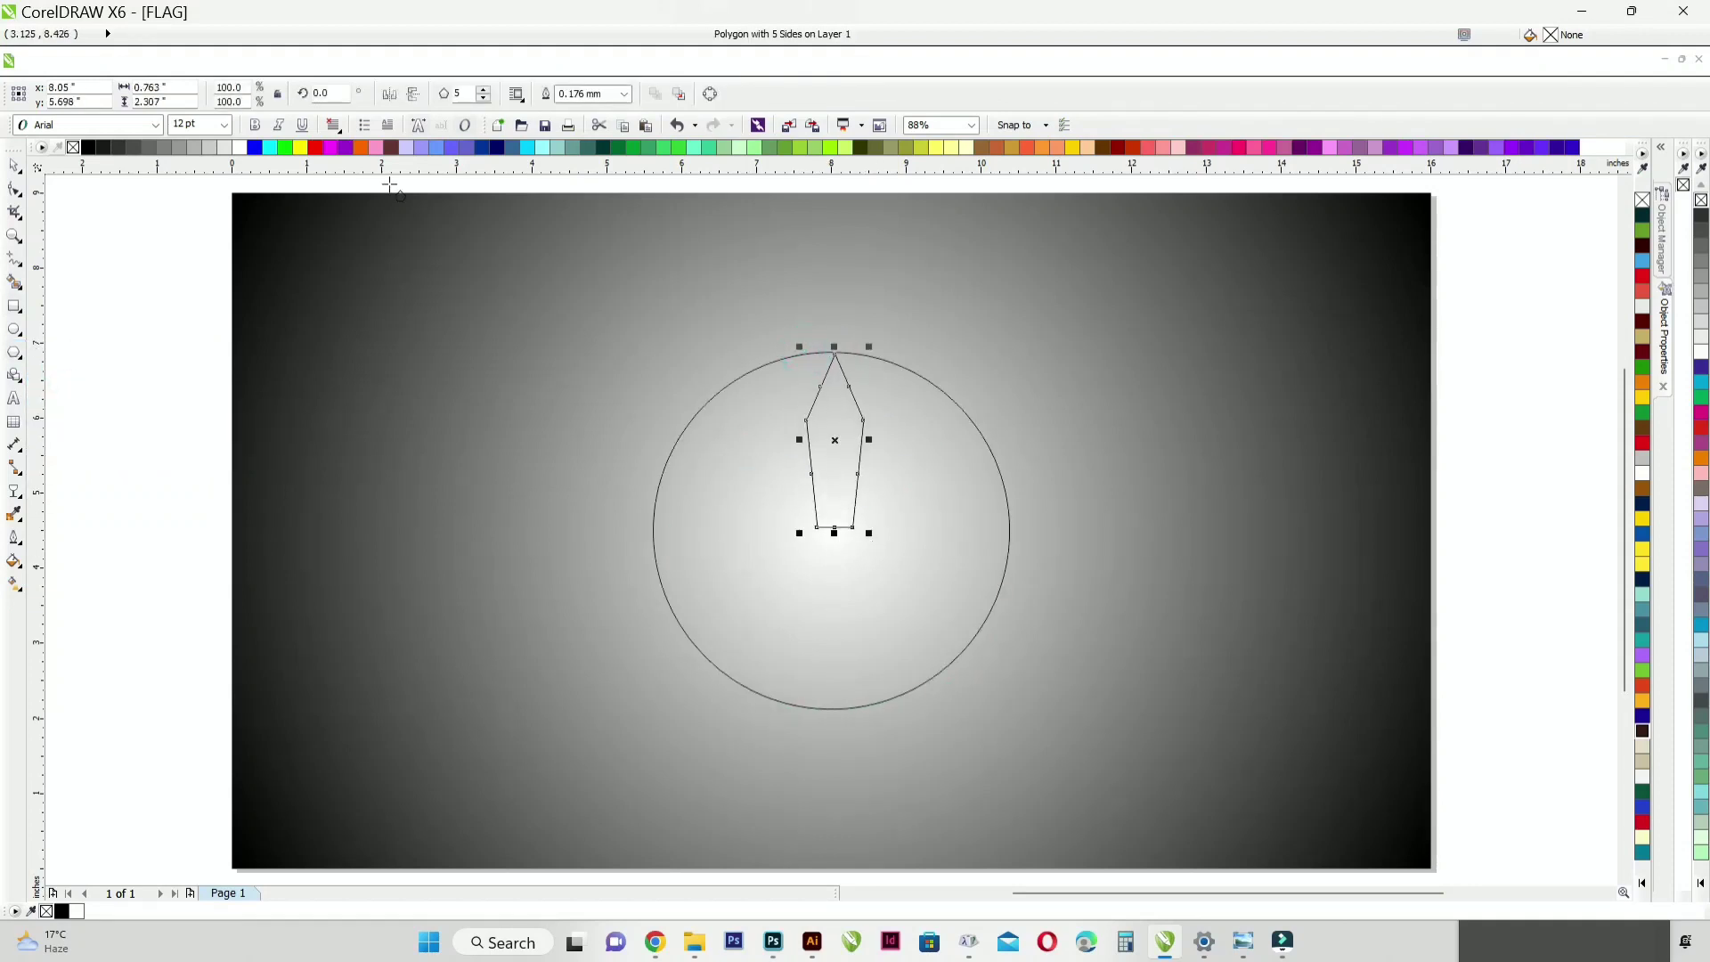
Step: Reduce the polygon to 4 sides and center the resulting diamond on the page
click(483, 98)
click(19, 194)
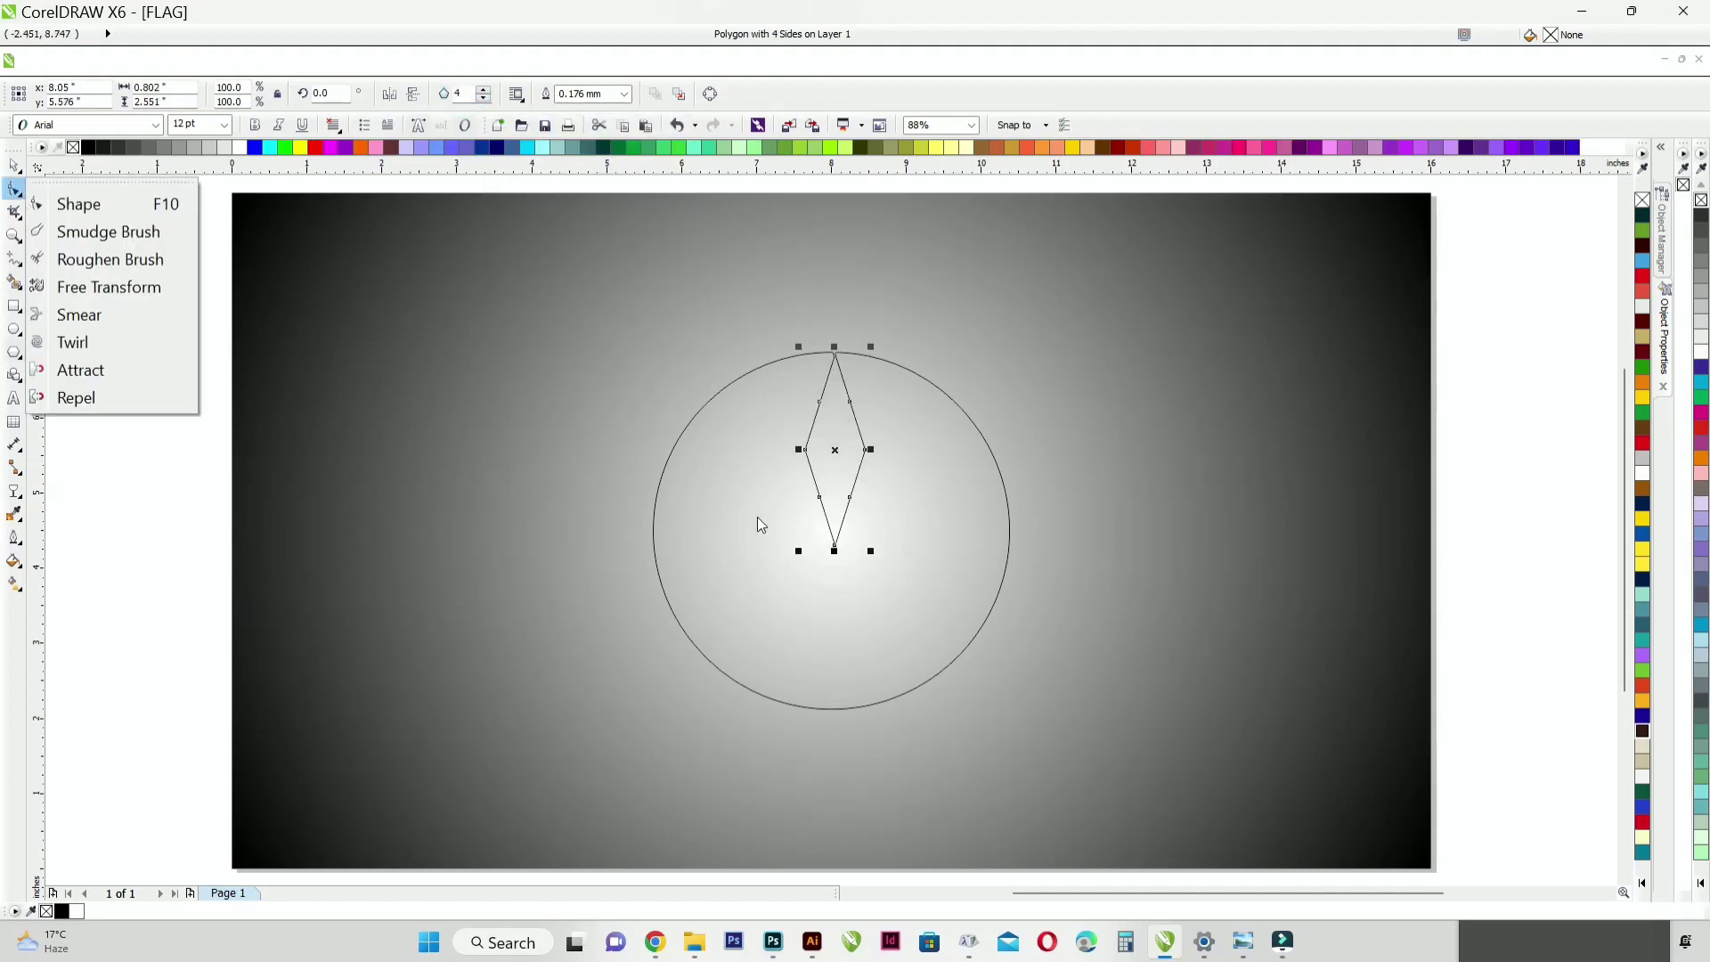
drag(865, 474, 861, 555)
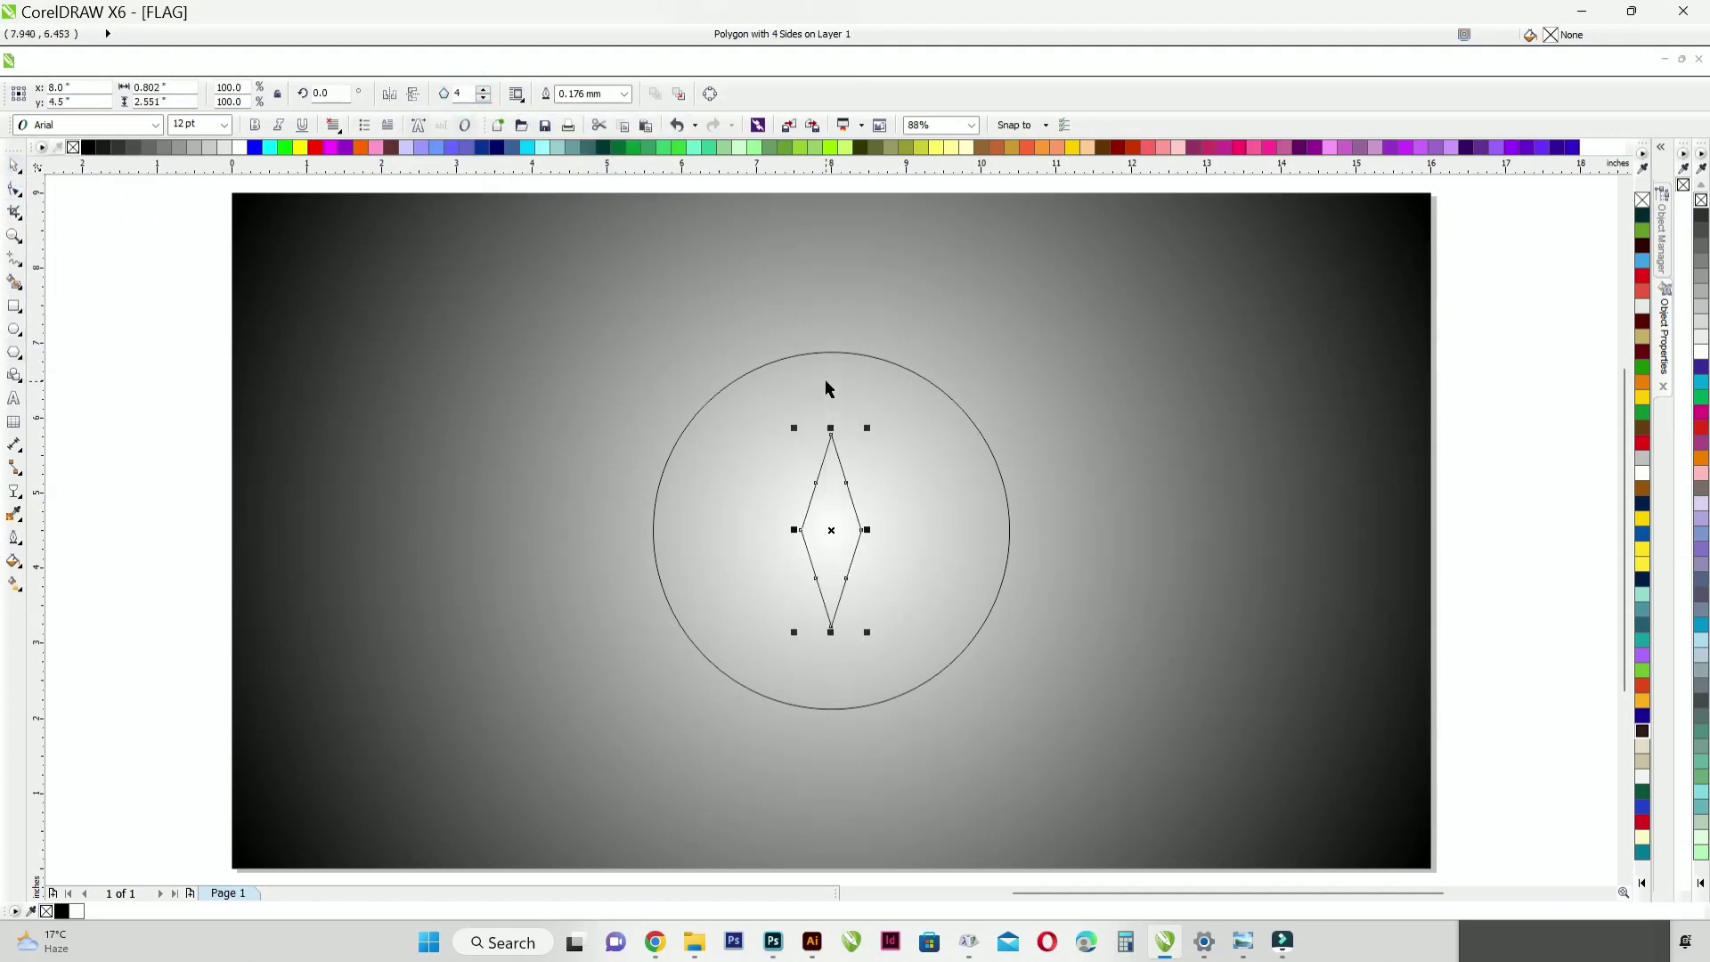
Step: Resize the circle to a diameter of 5 inches
click(707, 425)
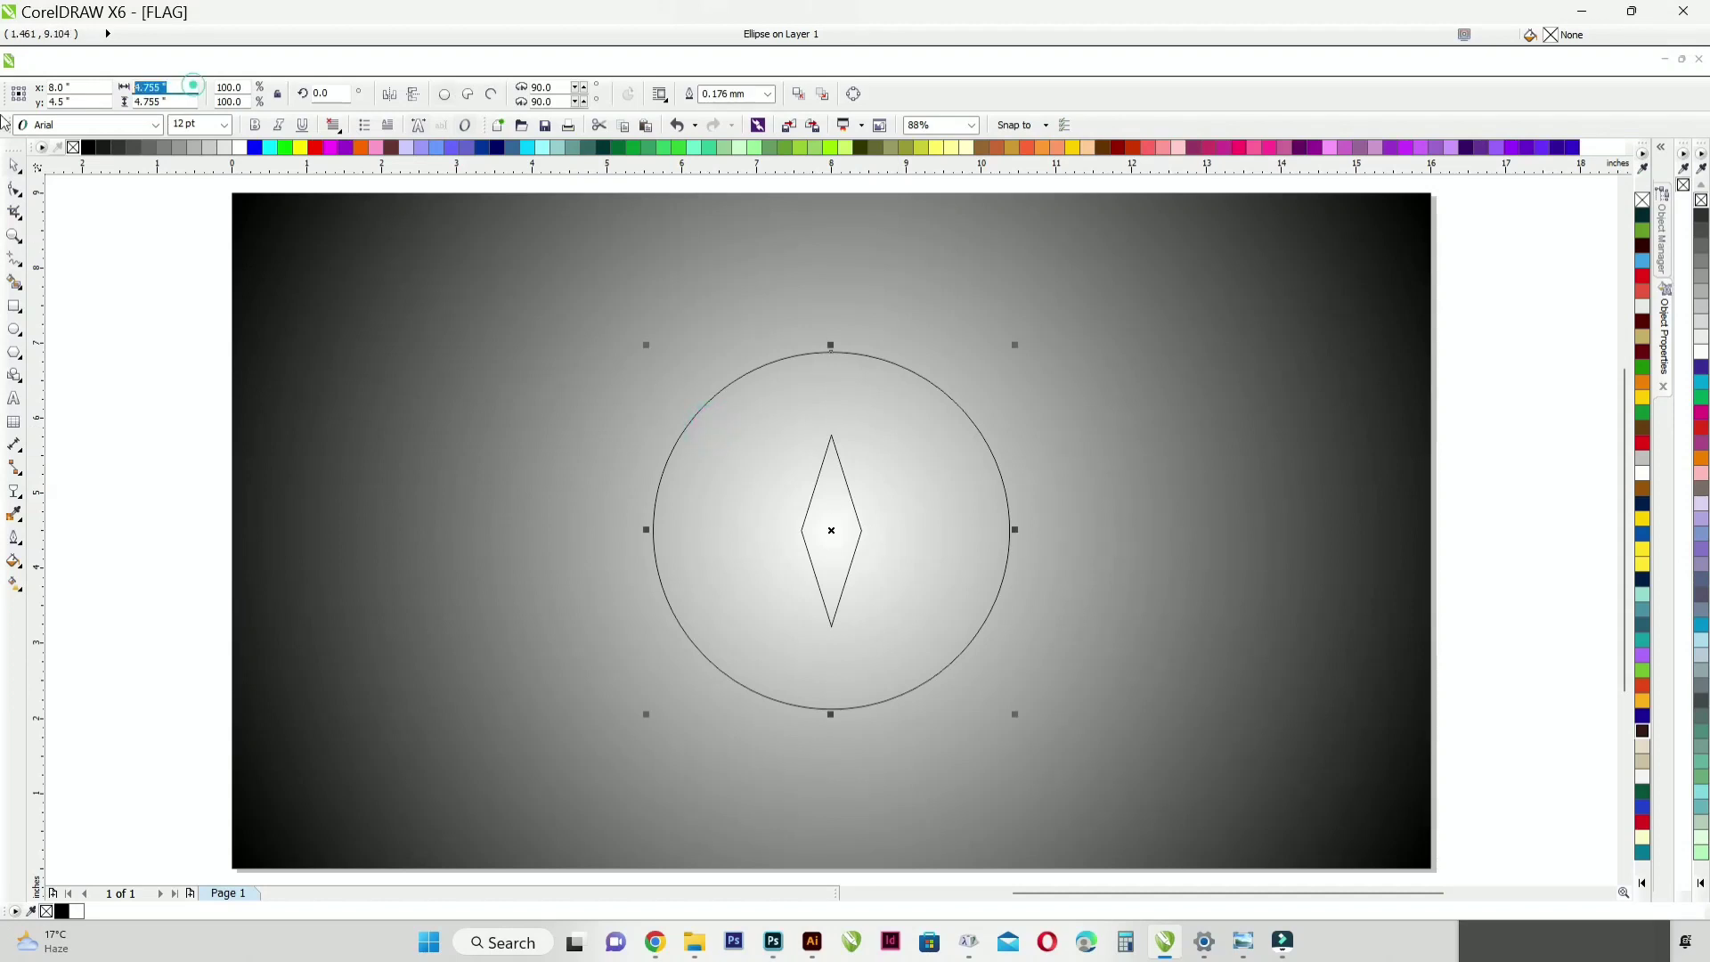
text(5)
key(Return)
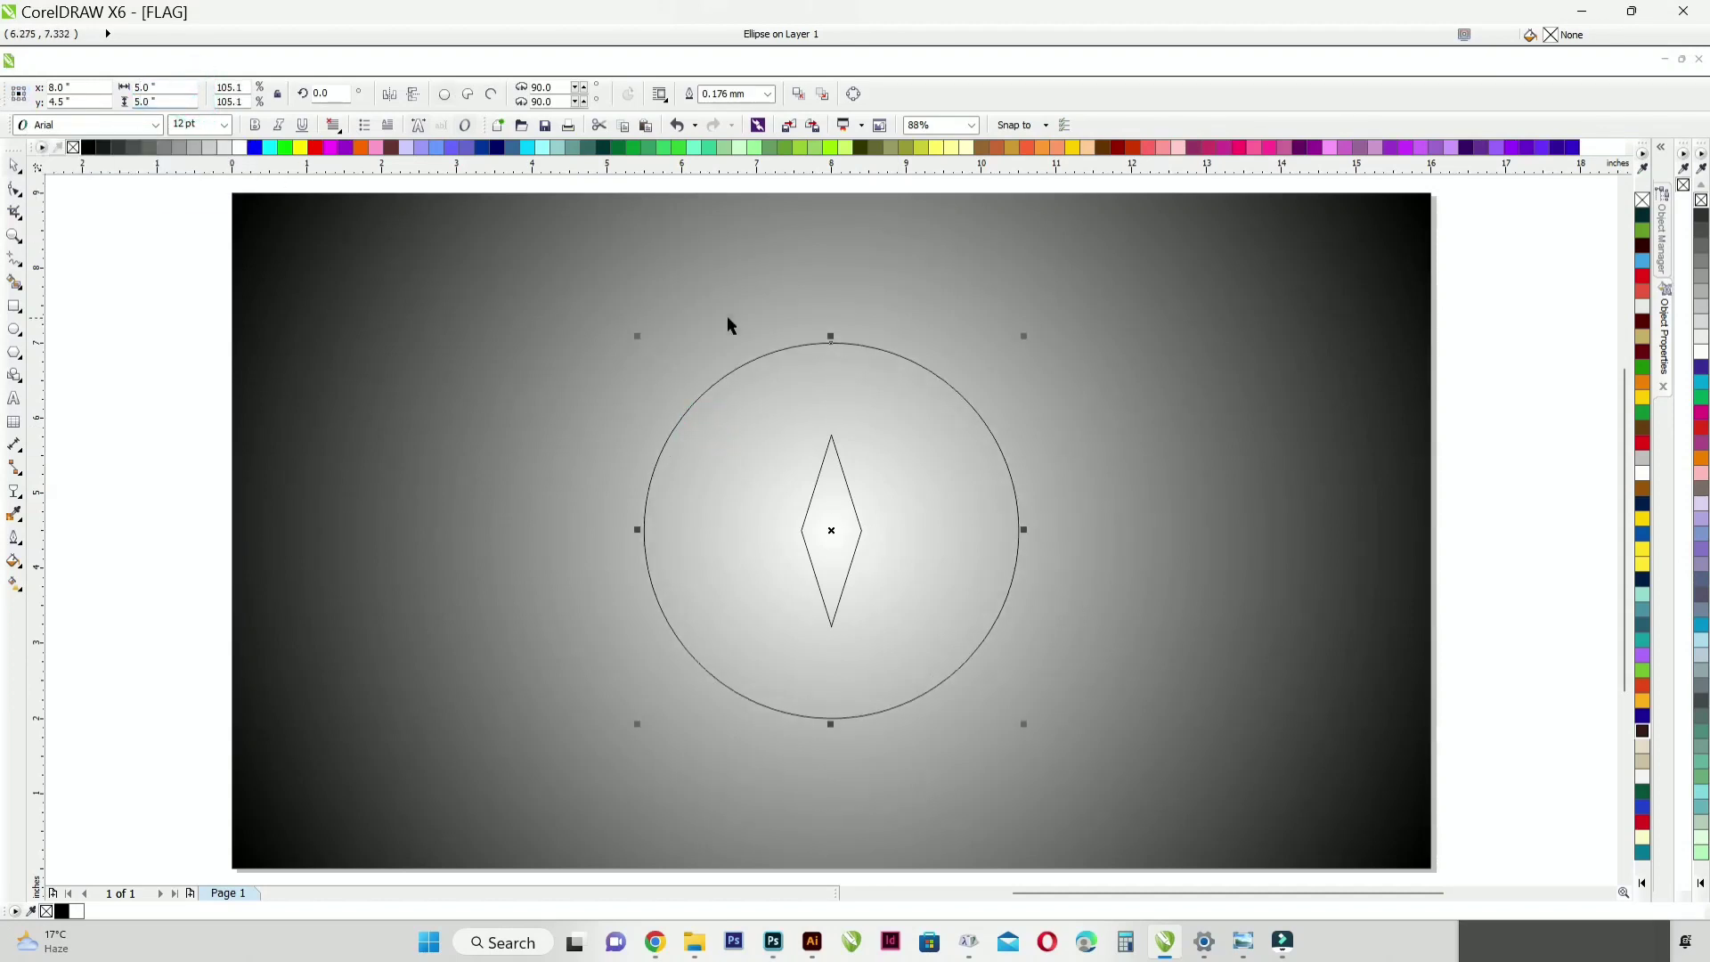
Step: Set the diamond's height to 2.5 inches
click(821, 463)
click(182, 87)
click(176, 102)
text(2.5)
key(Return)
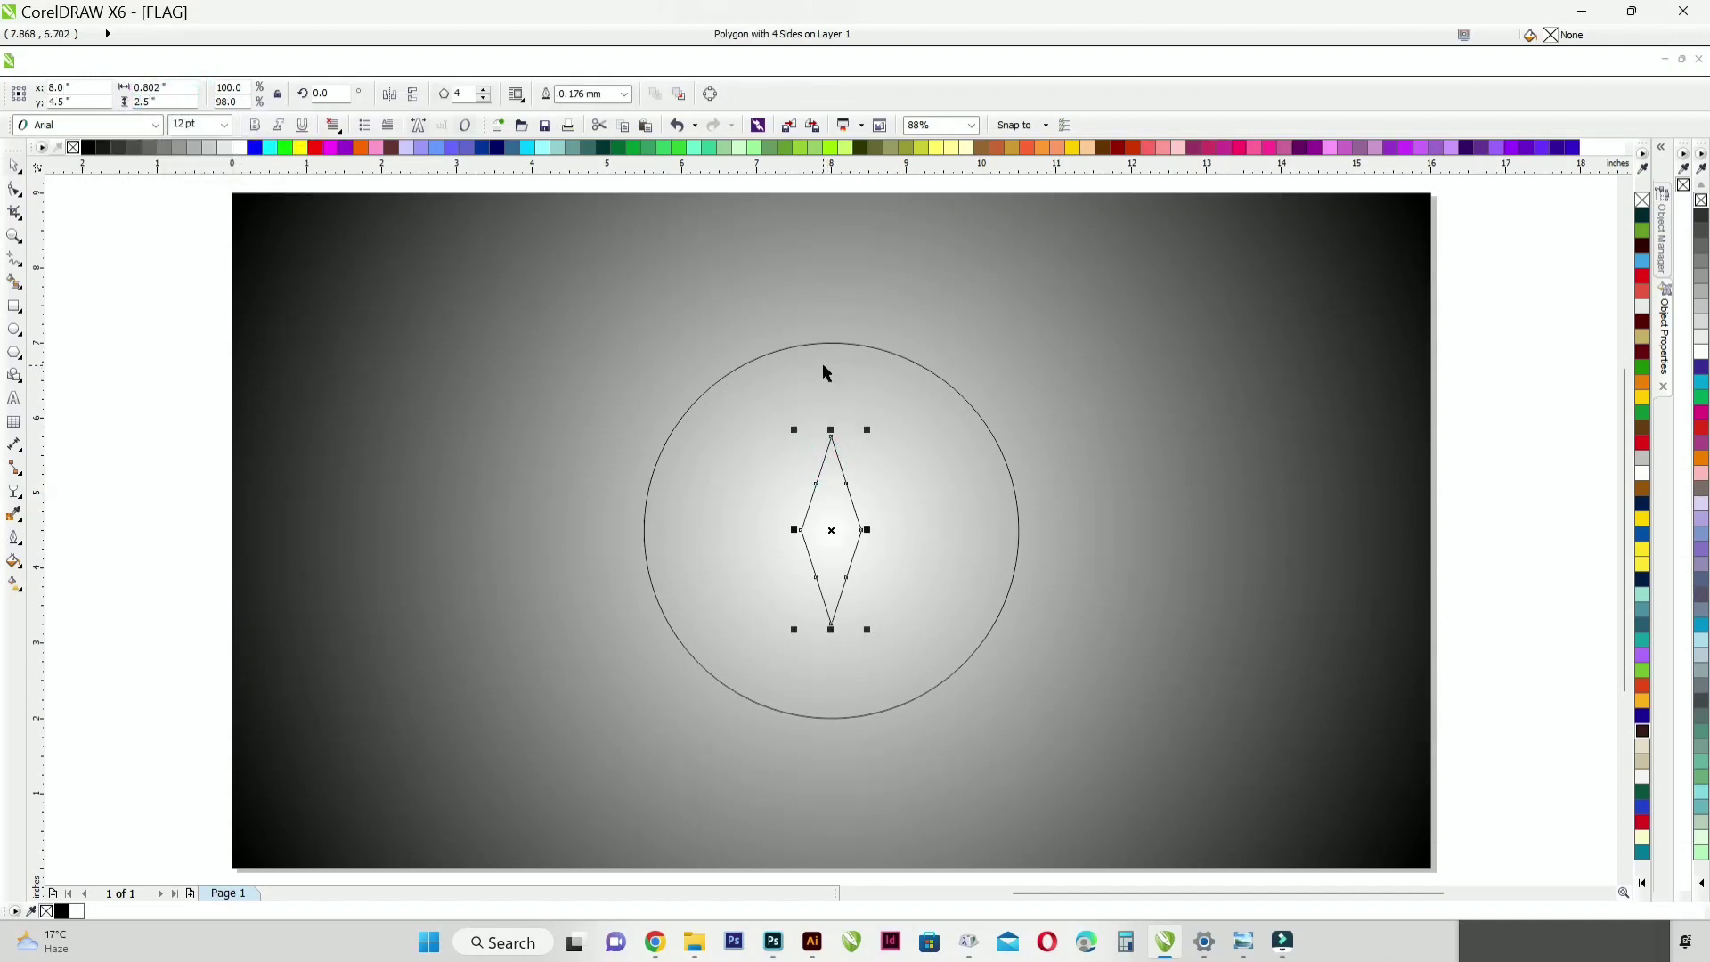
Step: Align the diamond with the circle's top edge and vertical center line
shift+click(826, 372)
key(r)
key(t)
key(c)
click(187, 331)
click(817, 386)
Step: Try to raise the diamond's right corner node with the Shape tool
key(F10)
scroll(853, 406, up, 3)
click(846, 464)
click(687, 444)
drag(845, 463, 852, 412)
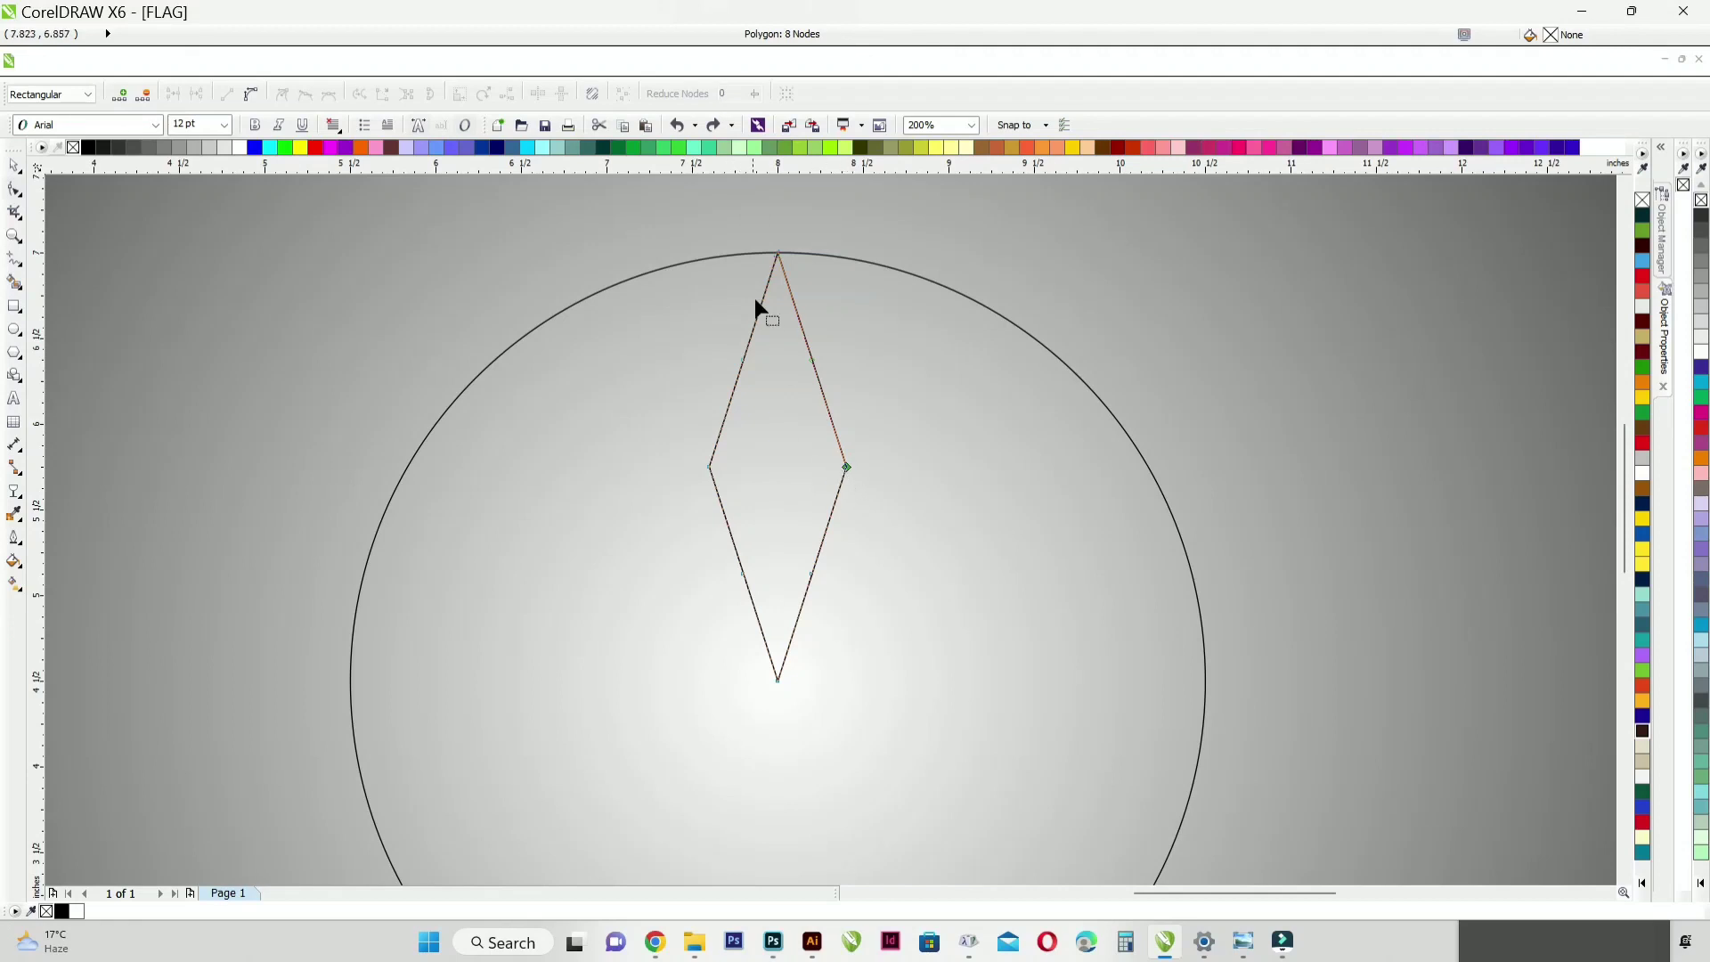
Step: Convert the diamond to curves and place a horizontal guideline across its upper half at about 6.45 inches
key(ctrl+q)
drag(727, 168, 777, 349)
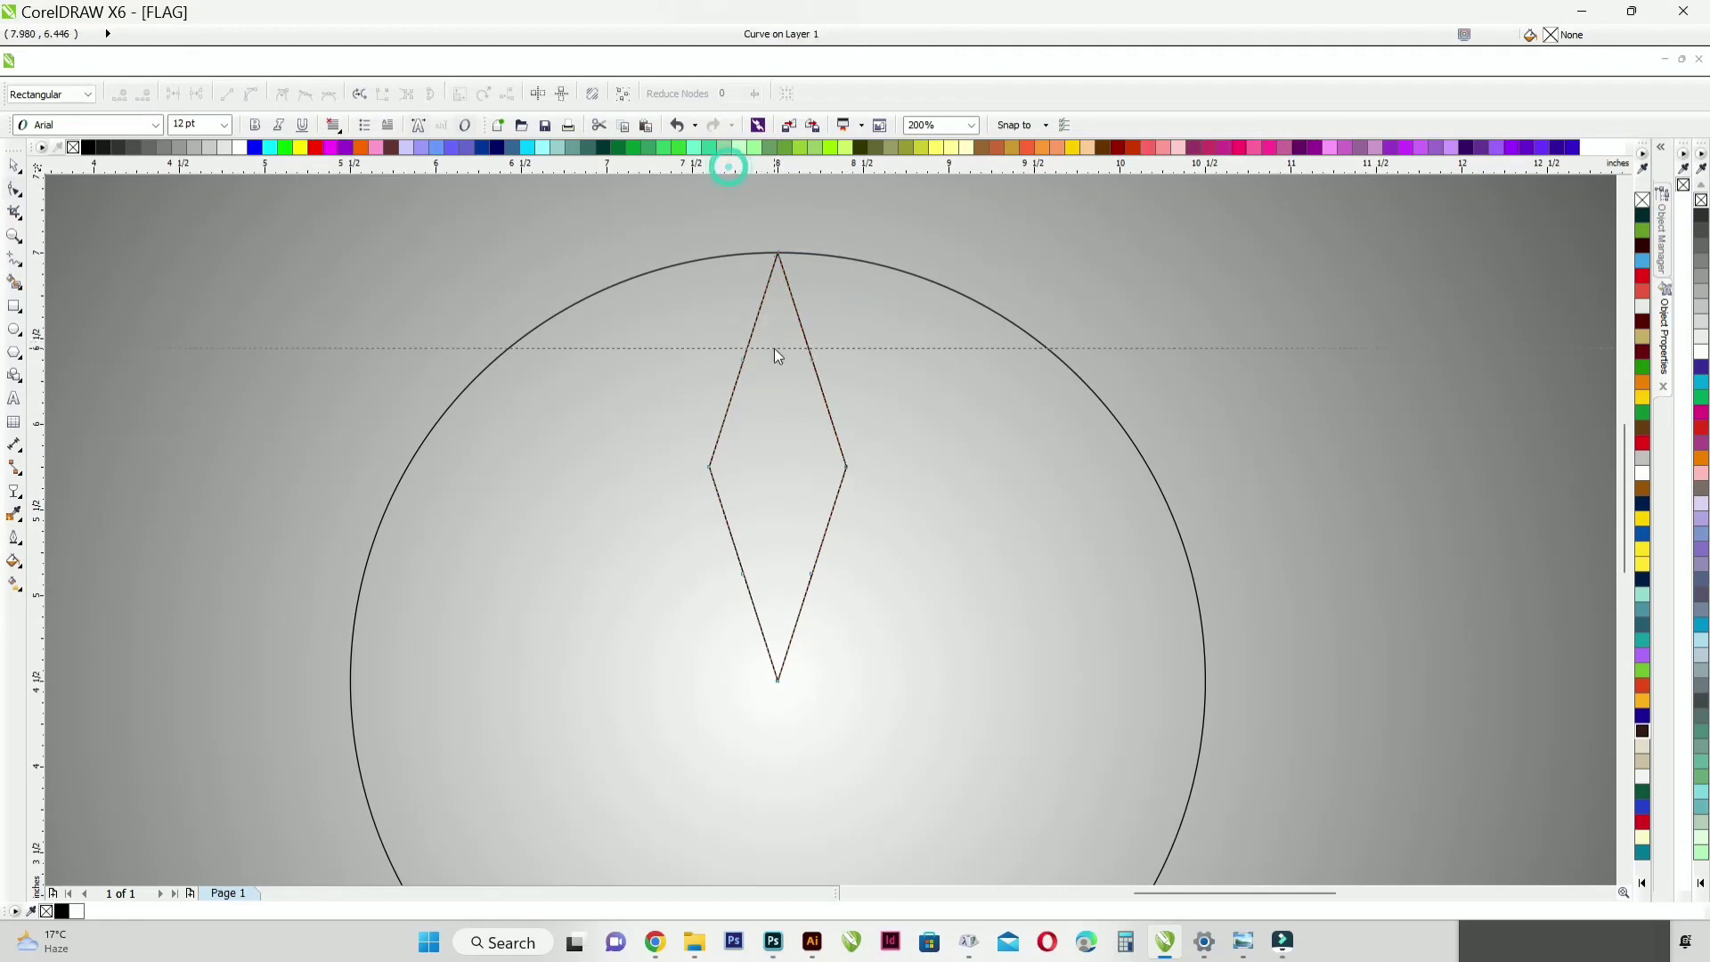
drag(709, 465, 712, 361)
key(ctrl+z)
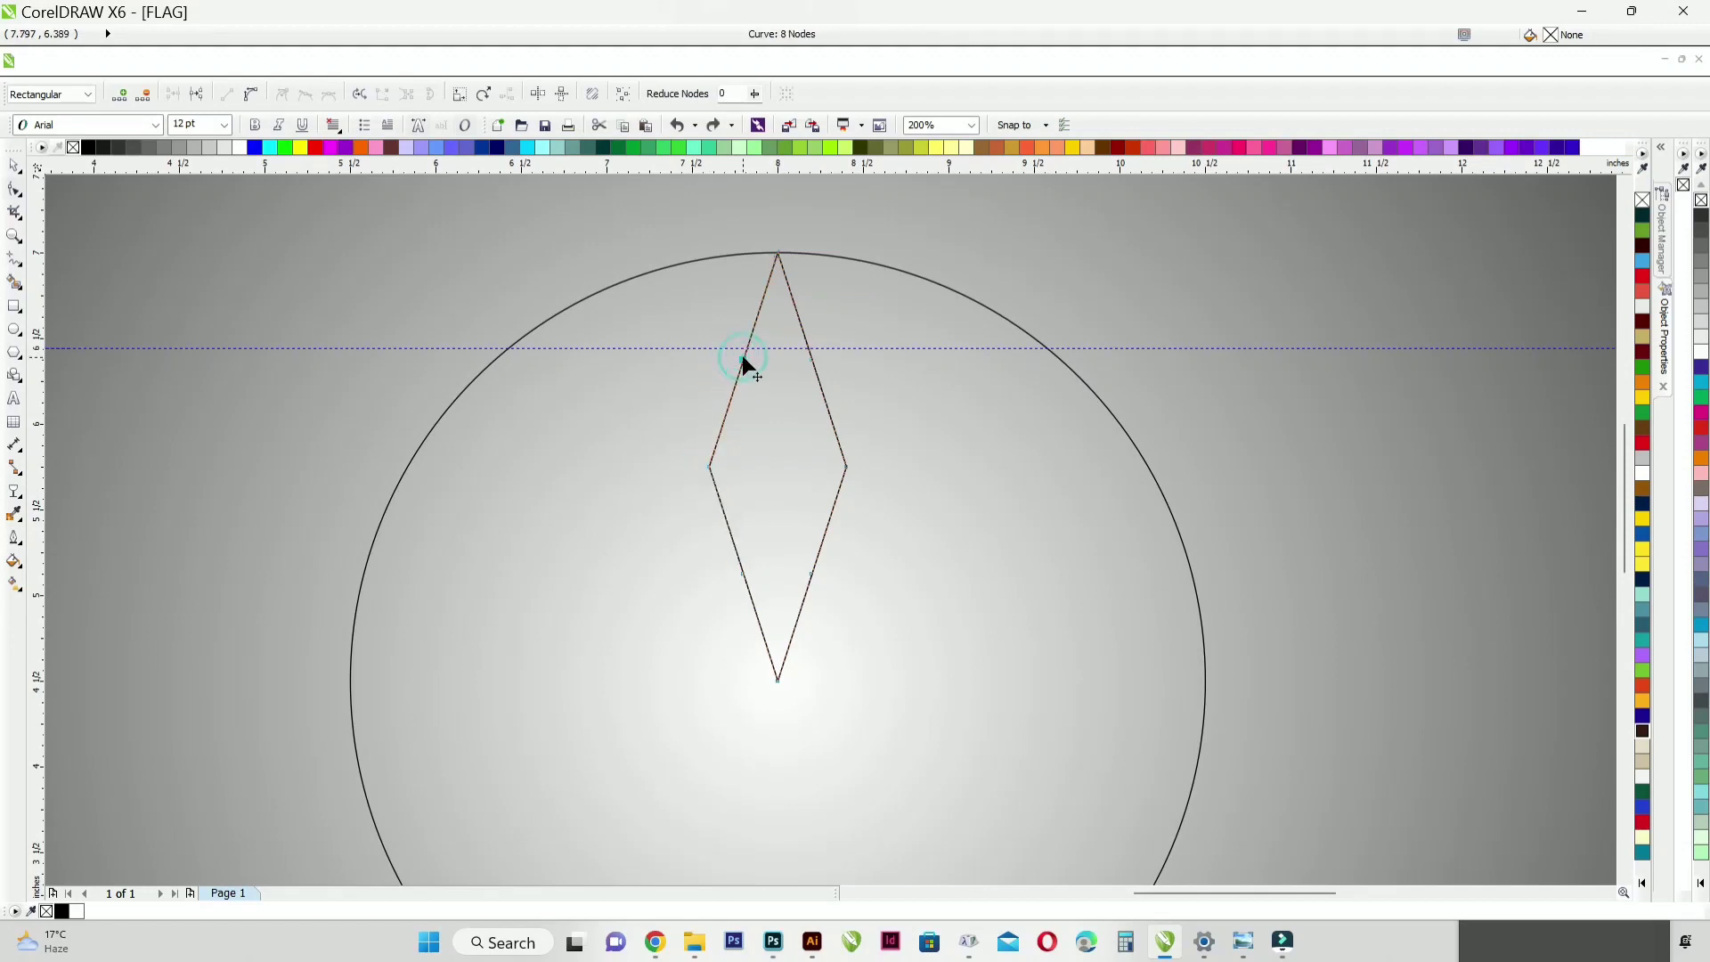
Step: Try raising the diamond's right and left corner nodes to the guideline, and delete the shape
drag(846, 463, 867, 347)
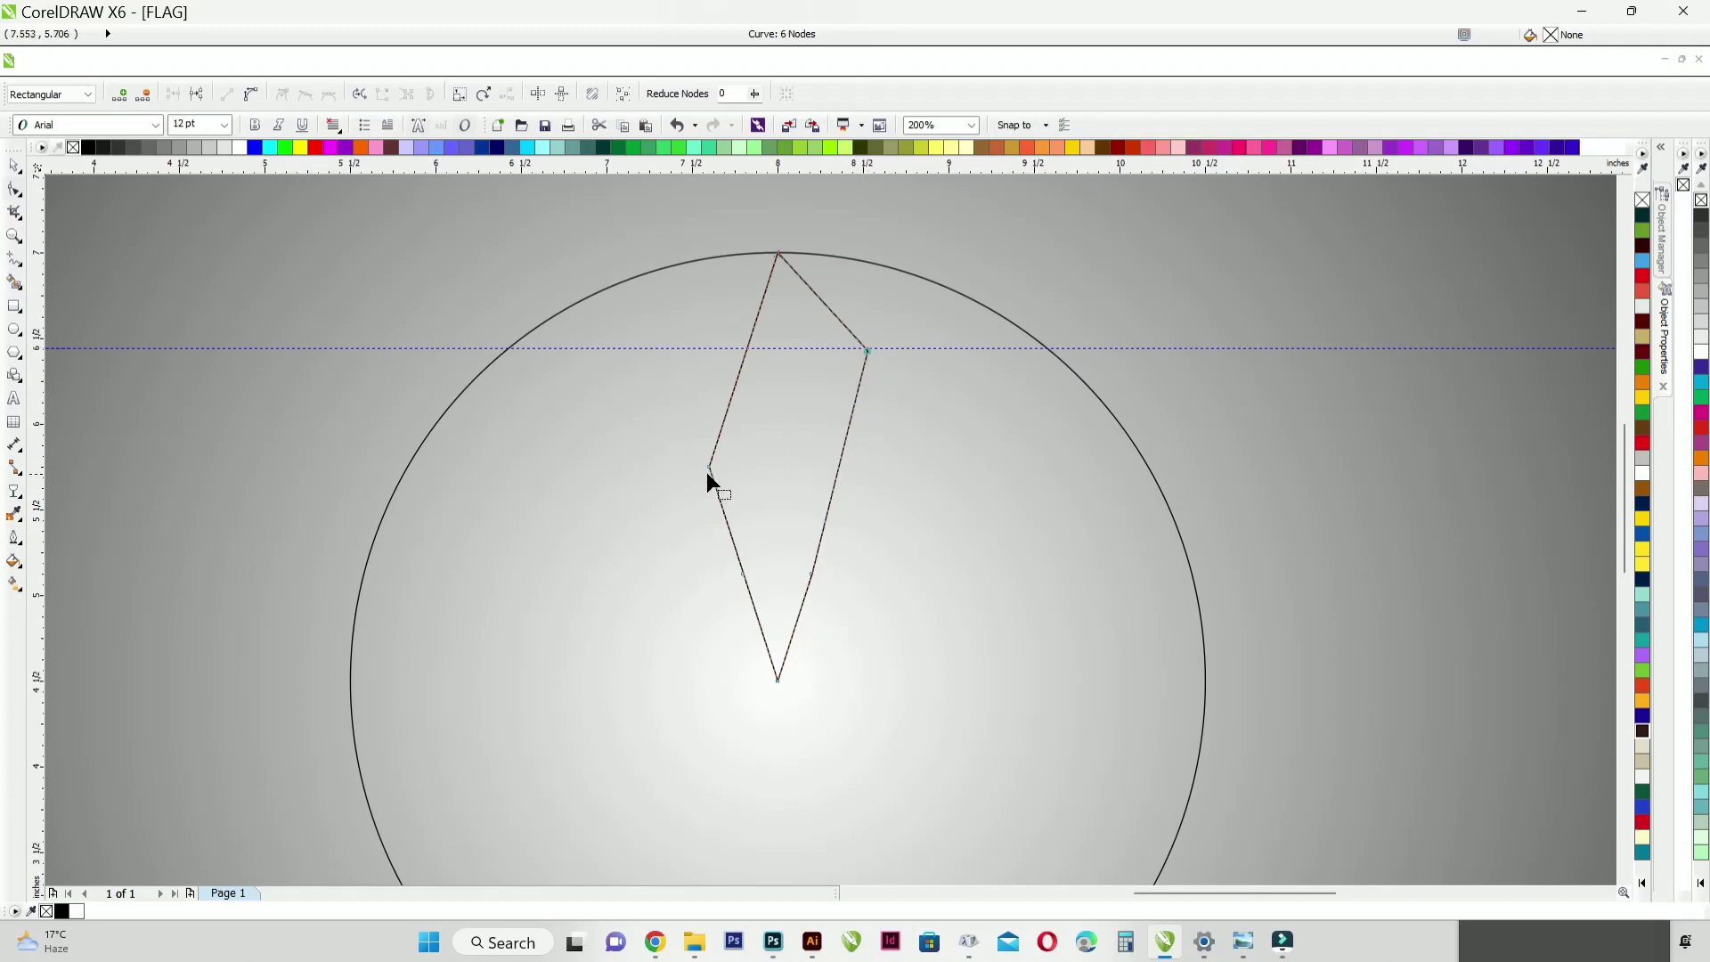
drag(710, 466, 708, 354)
key(Delete)
click(15, 167)
key(Delete)
scroll(884, 536, down, 1)
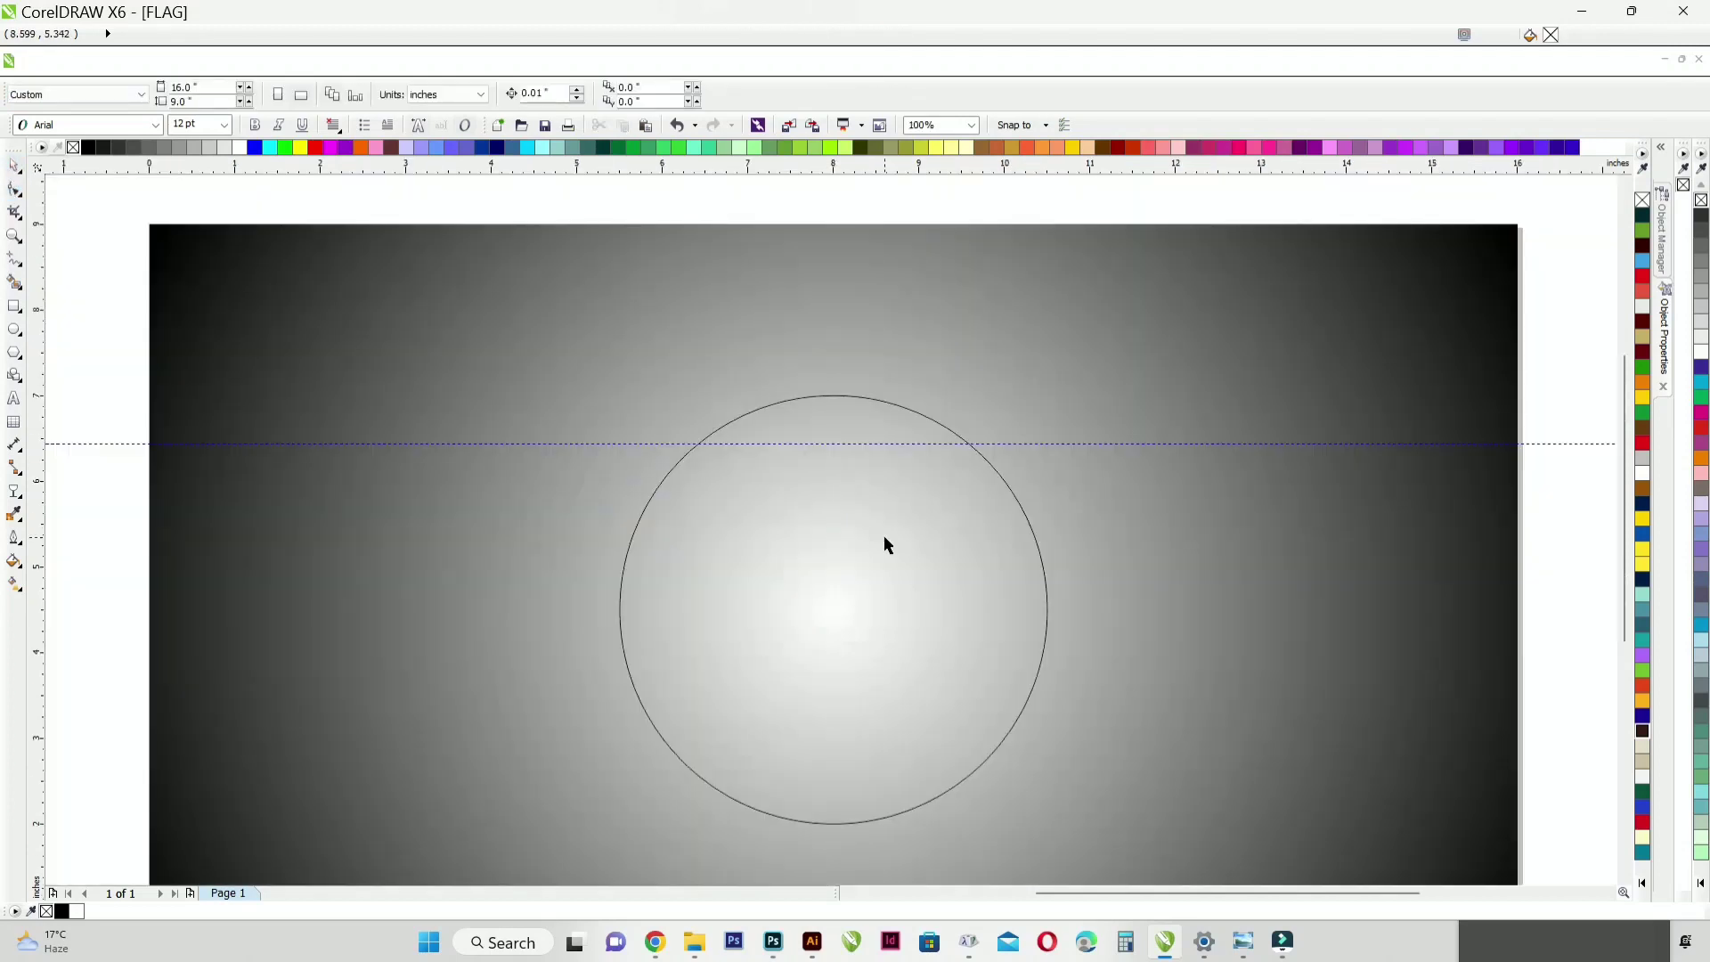
Step: Replace the existing circle with a new one about 4.98 inches in diameter, centered on the page
click(863, 545)
key(Delete)
key(F7)
mouse_move(833, 609)
mouse_down()
mouse_move(943, 766)
mouse_move(1055, 753)
mouse_up()
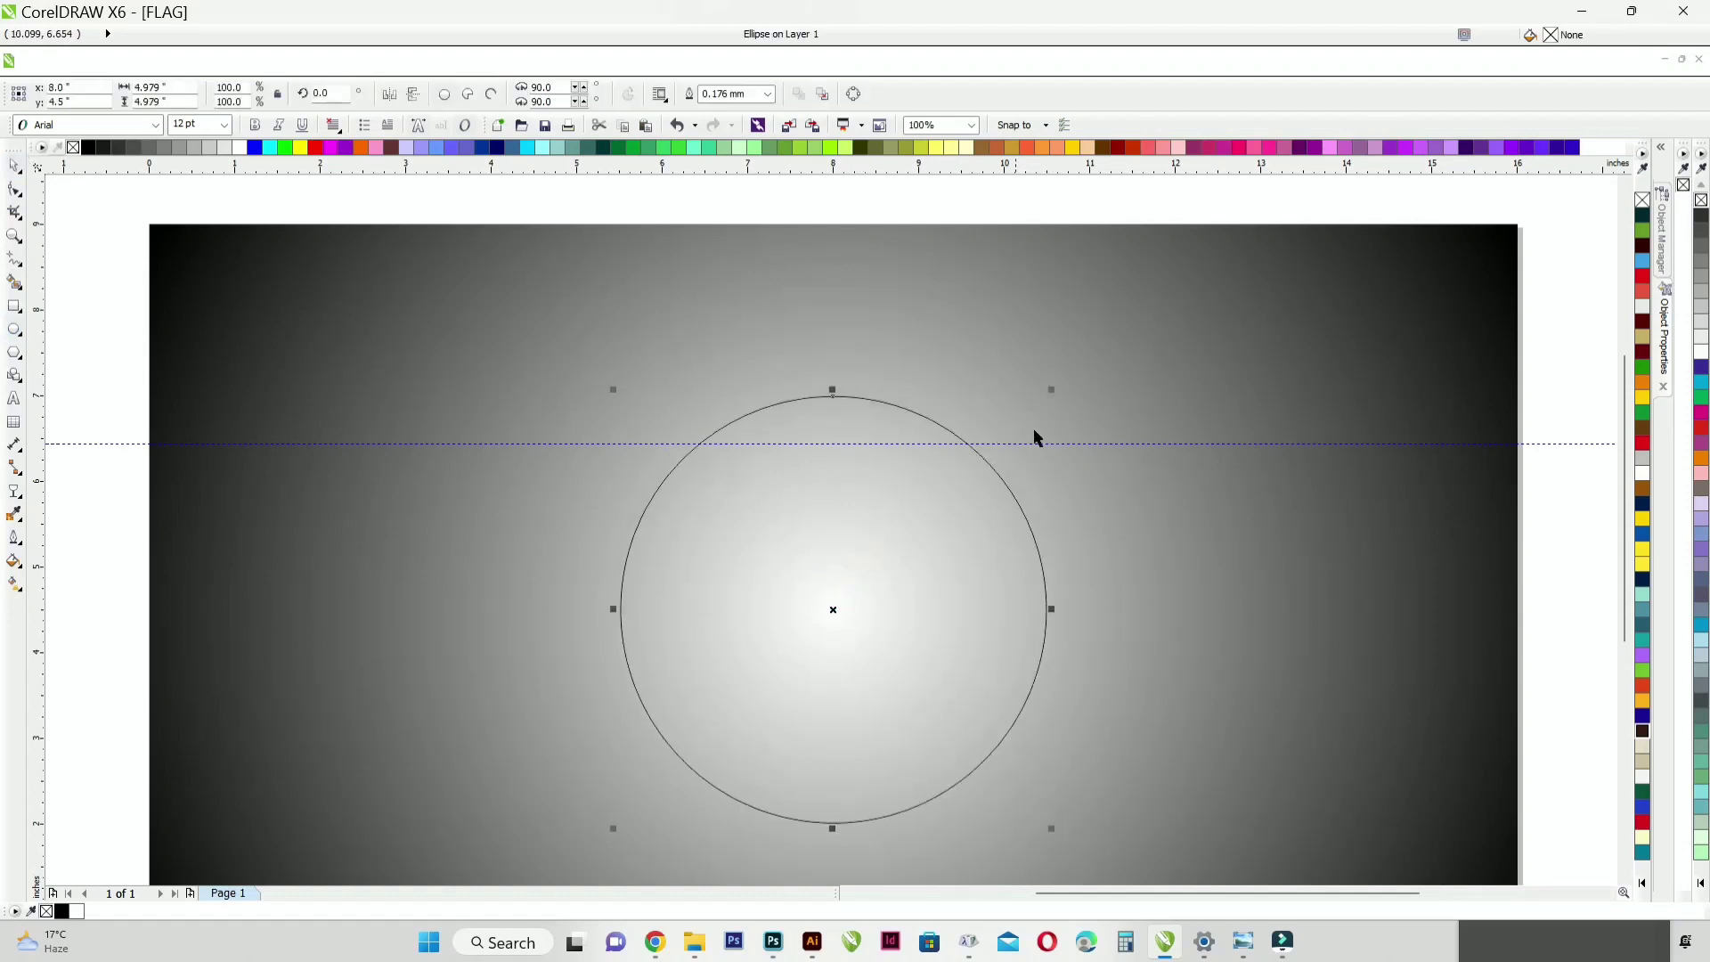
Step: Scale the circle about its center down to about 4.75 inches in diameter
drag(1051, 393, 1007, 431)
drag(877, 500, 912, 409)
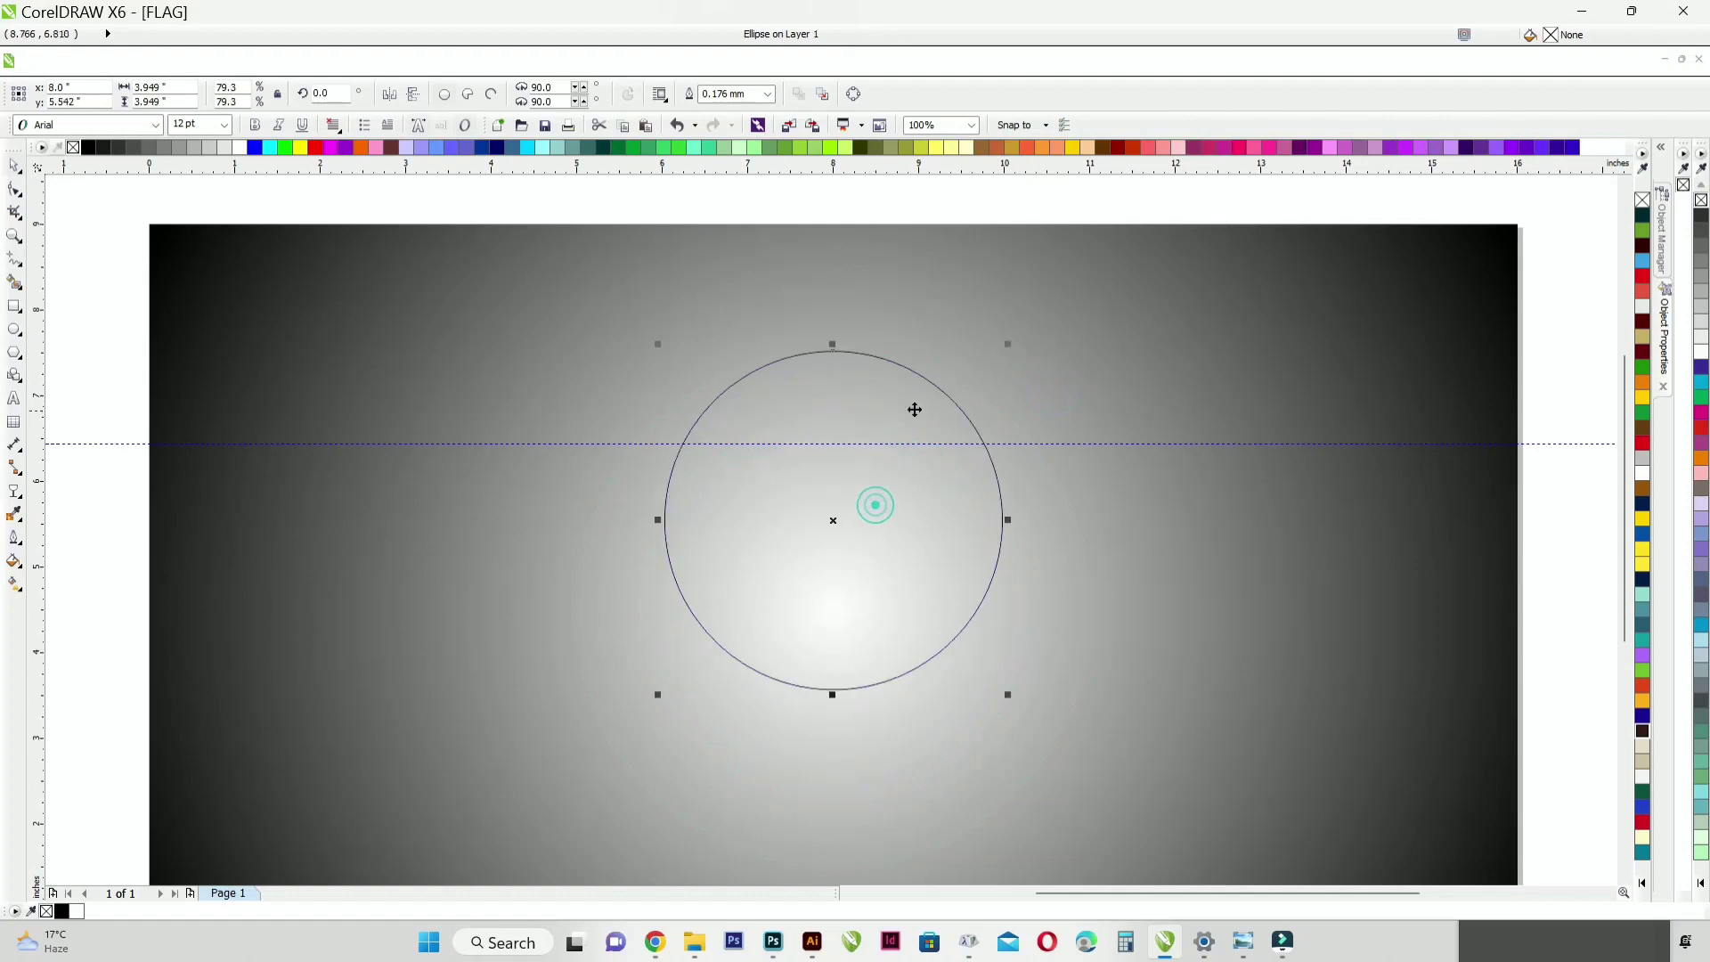
key(ctrl+z)
drag(1010, 433, 1042, 399)
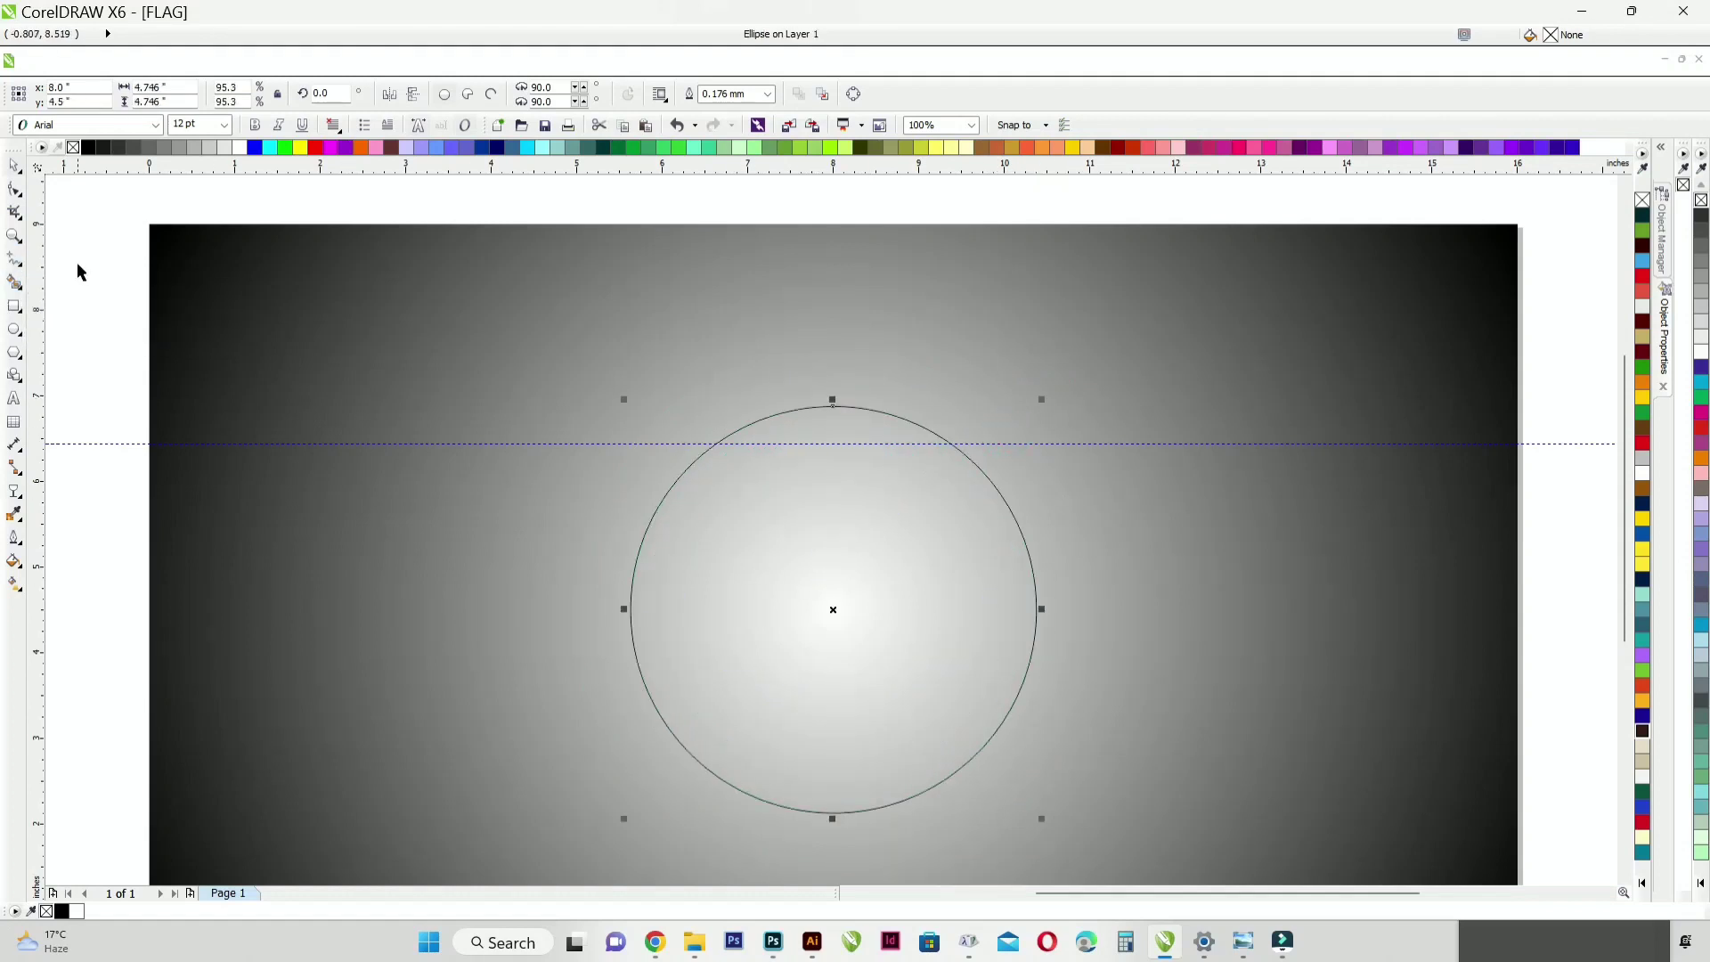
Step: Draw a Pen path from above the circle through its top point to its center and up to a point inside the upper-left area
click(15, 259)
click(61, 383)
click(805, 335)
click(833, 405)
click(833, 613)
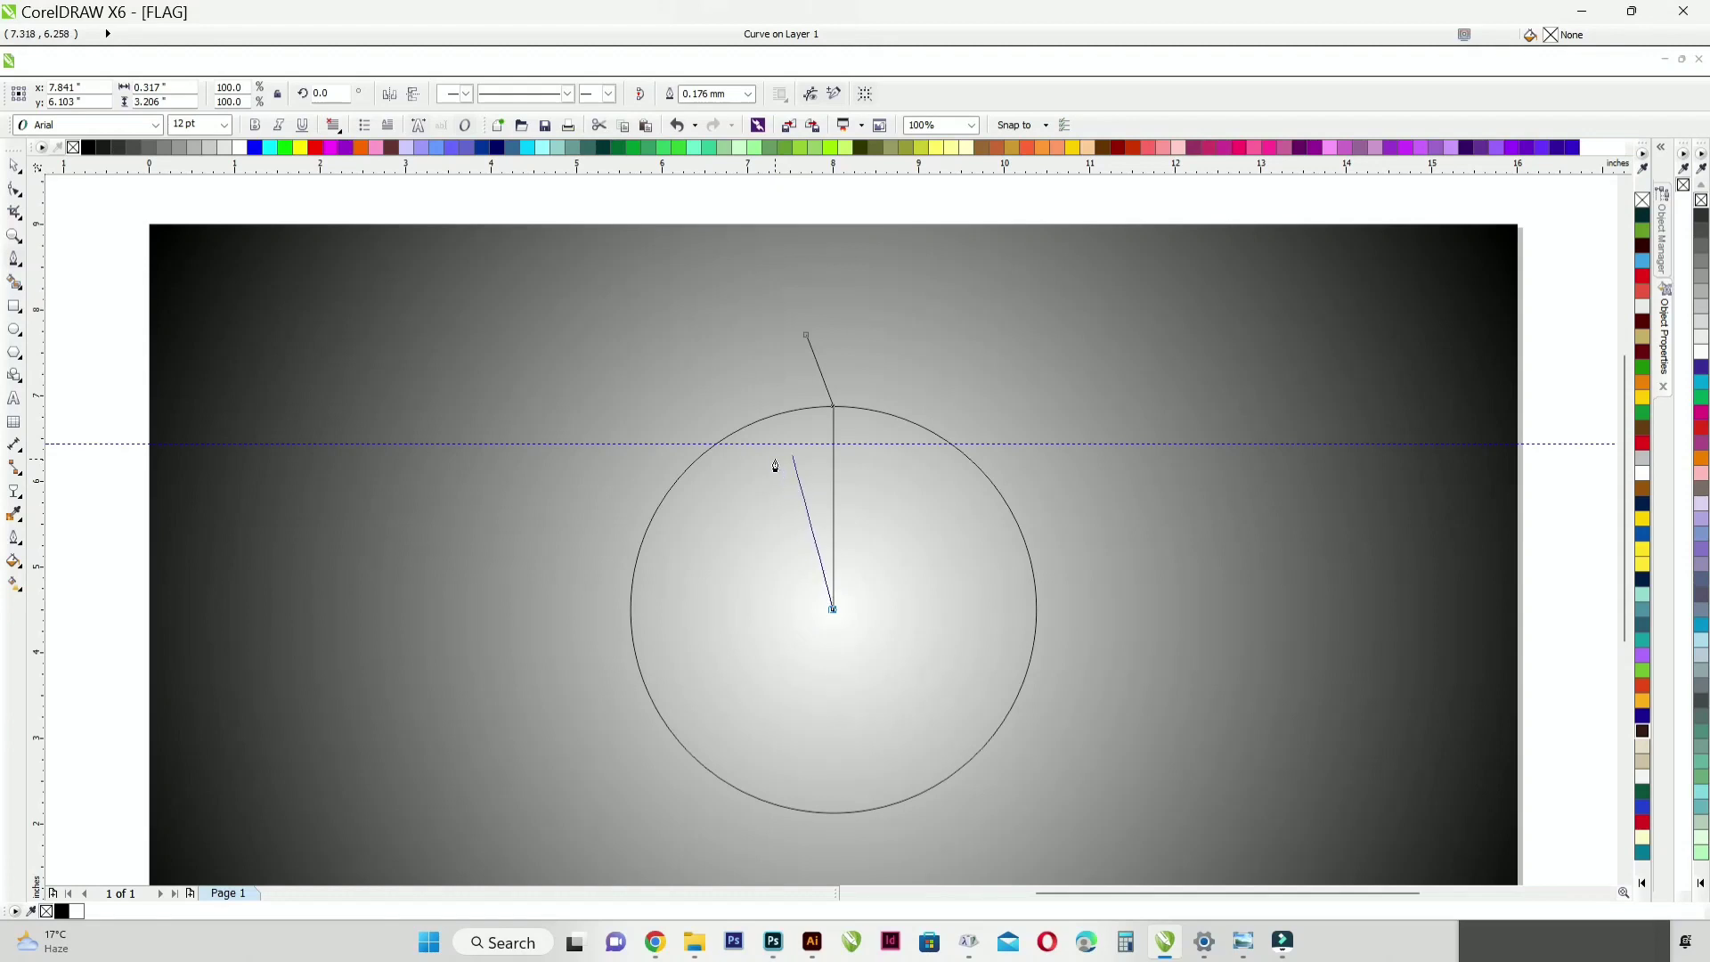
click(794, 457)
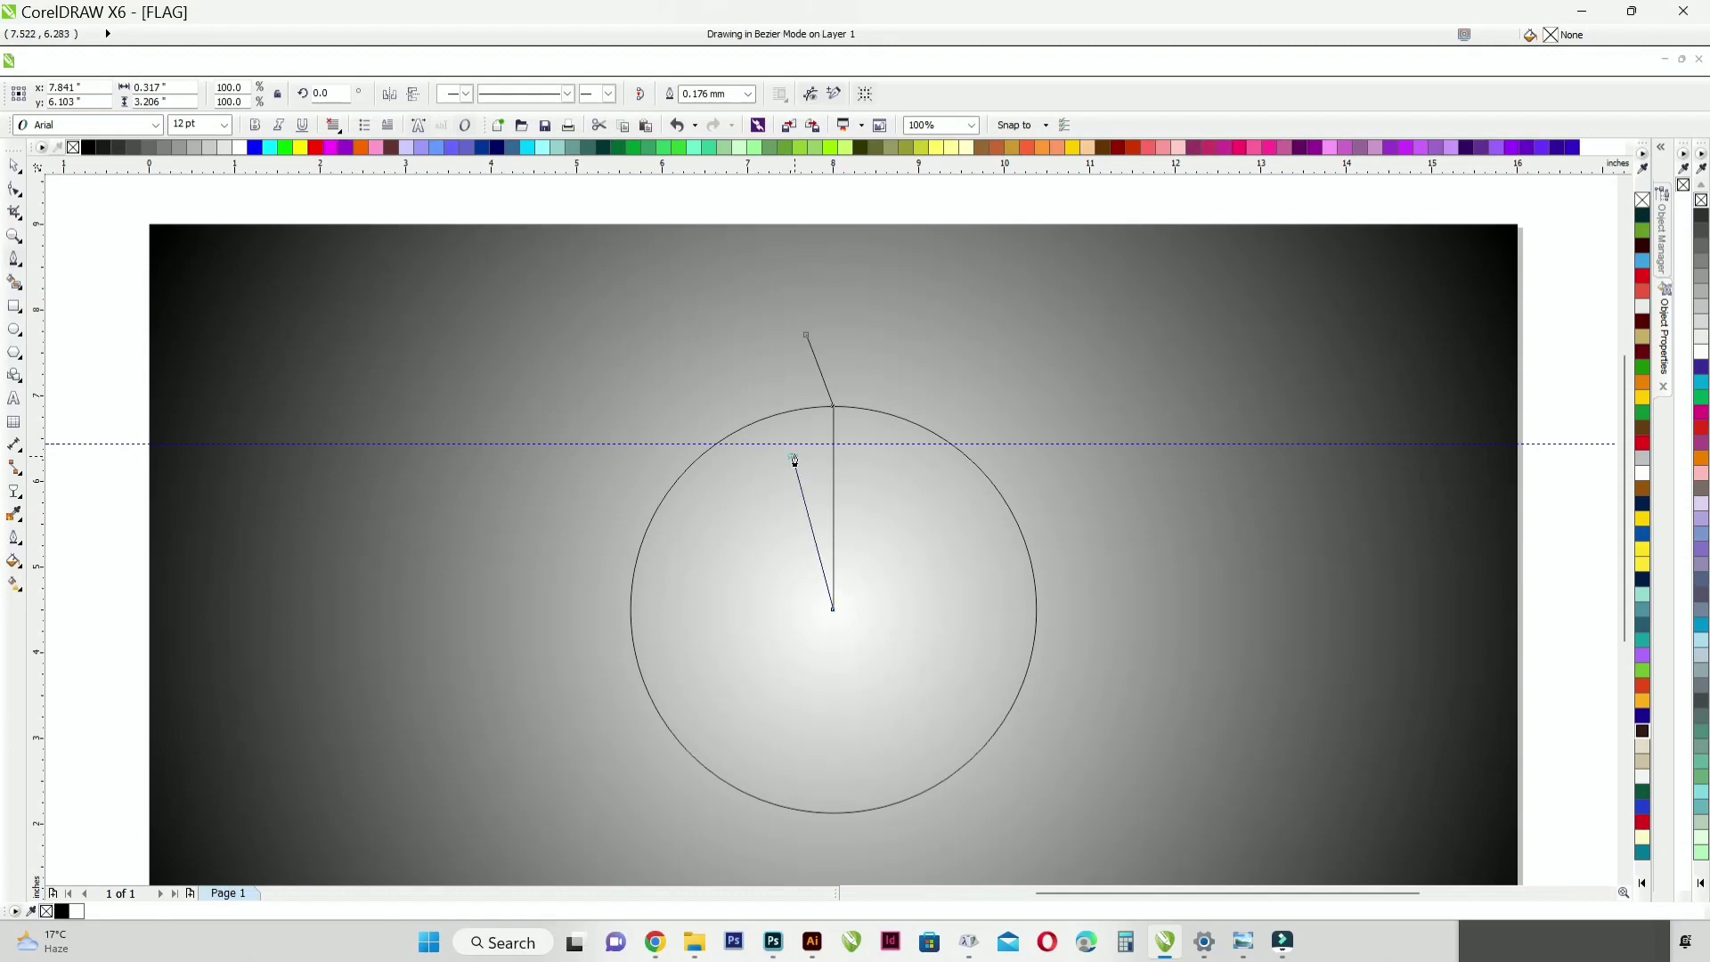
click(835, 410)
Step: Draw a Pen segment joining the path's free end inside the circle to the circle's top point
click(14, 260)
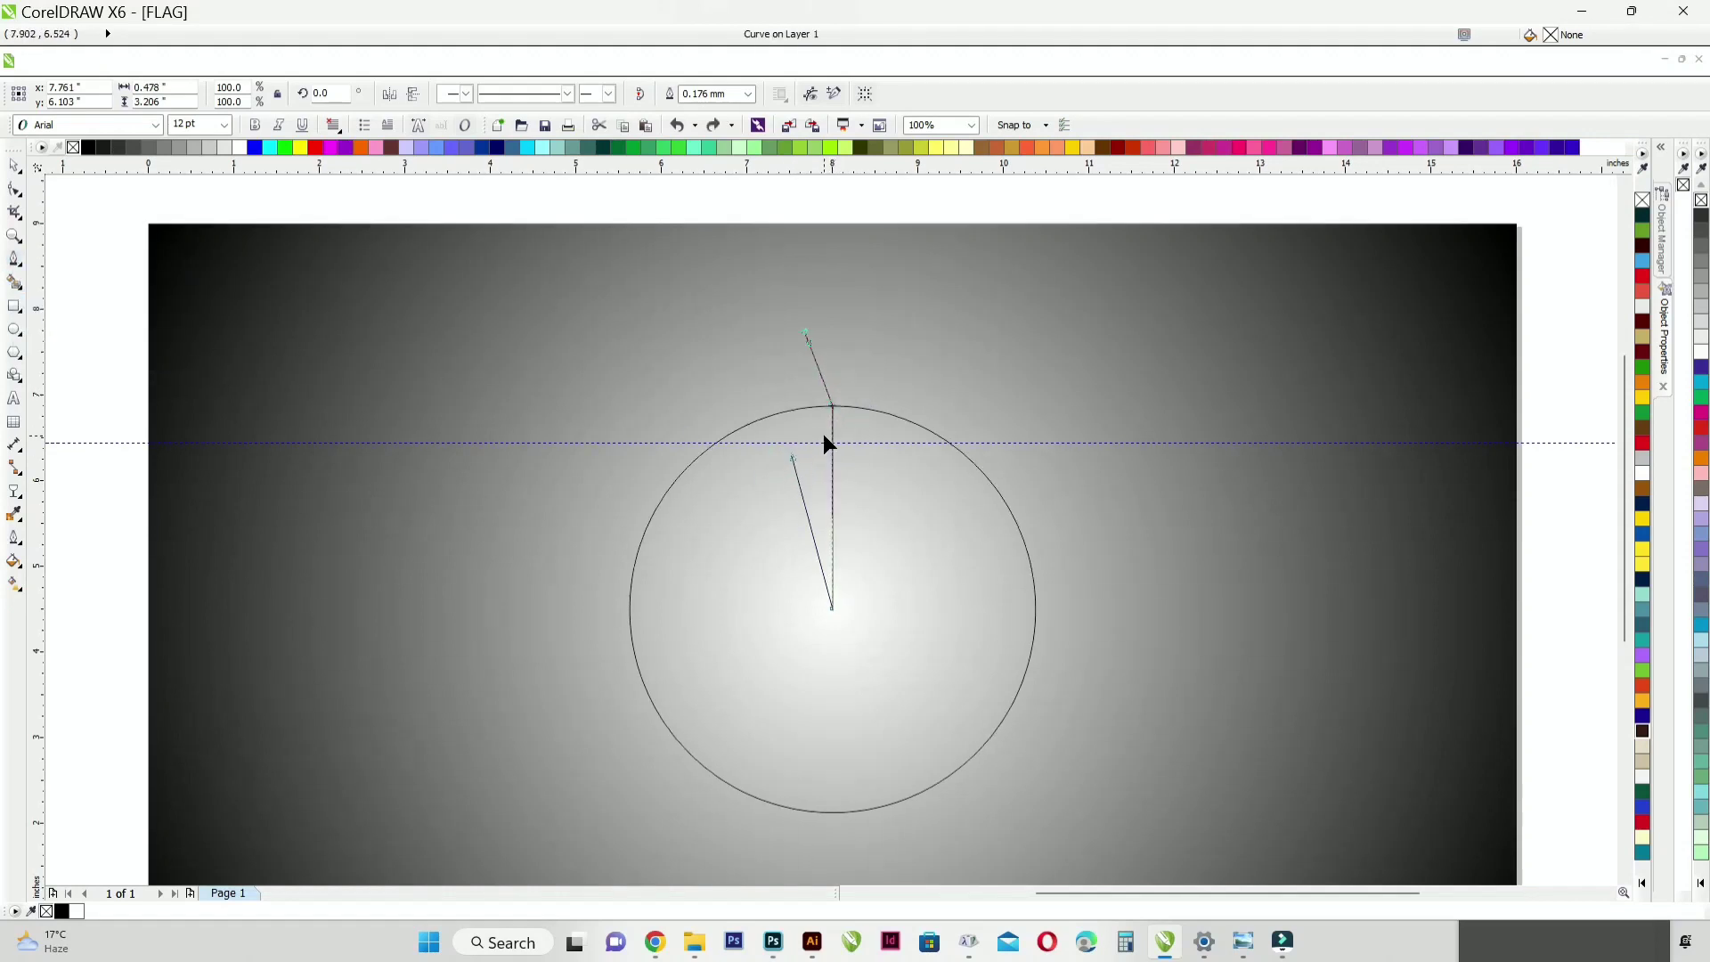
scroll(785, 469, up, 3)
click(16, 261)
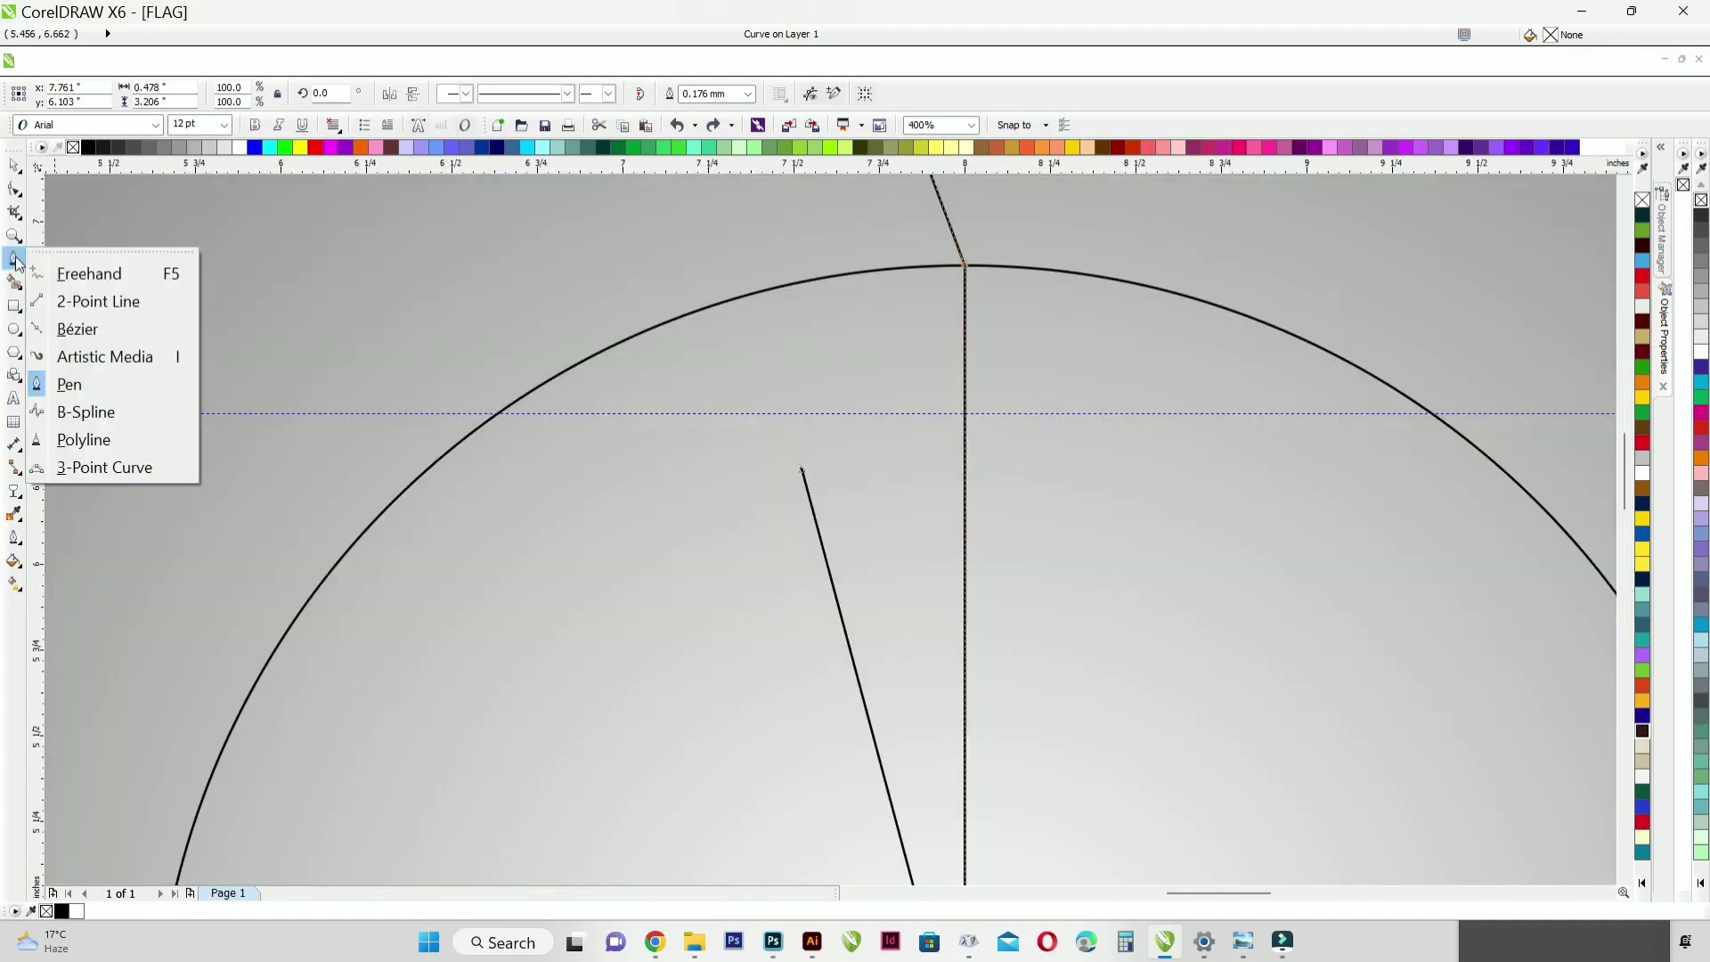
click(53, 383)
click(802, 469)
click(964, 265)
click(964, 265)
key(ctrl+z)
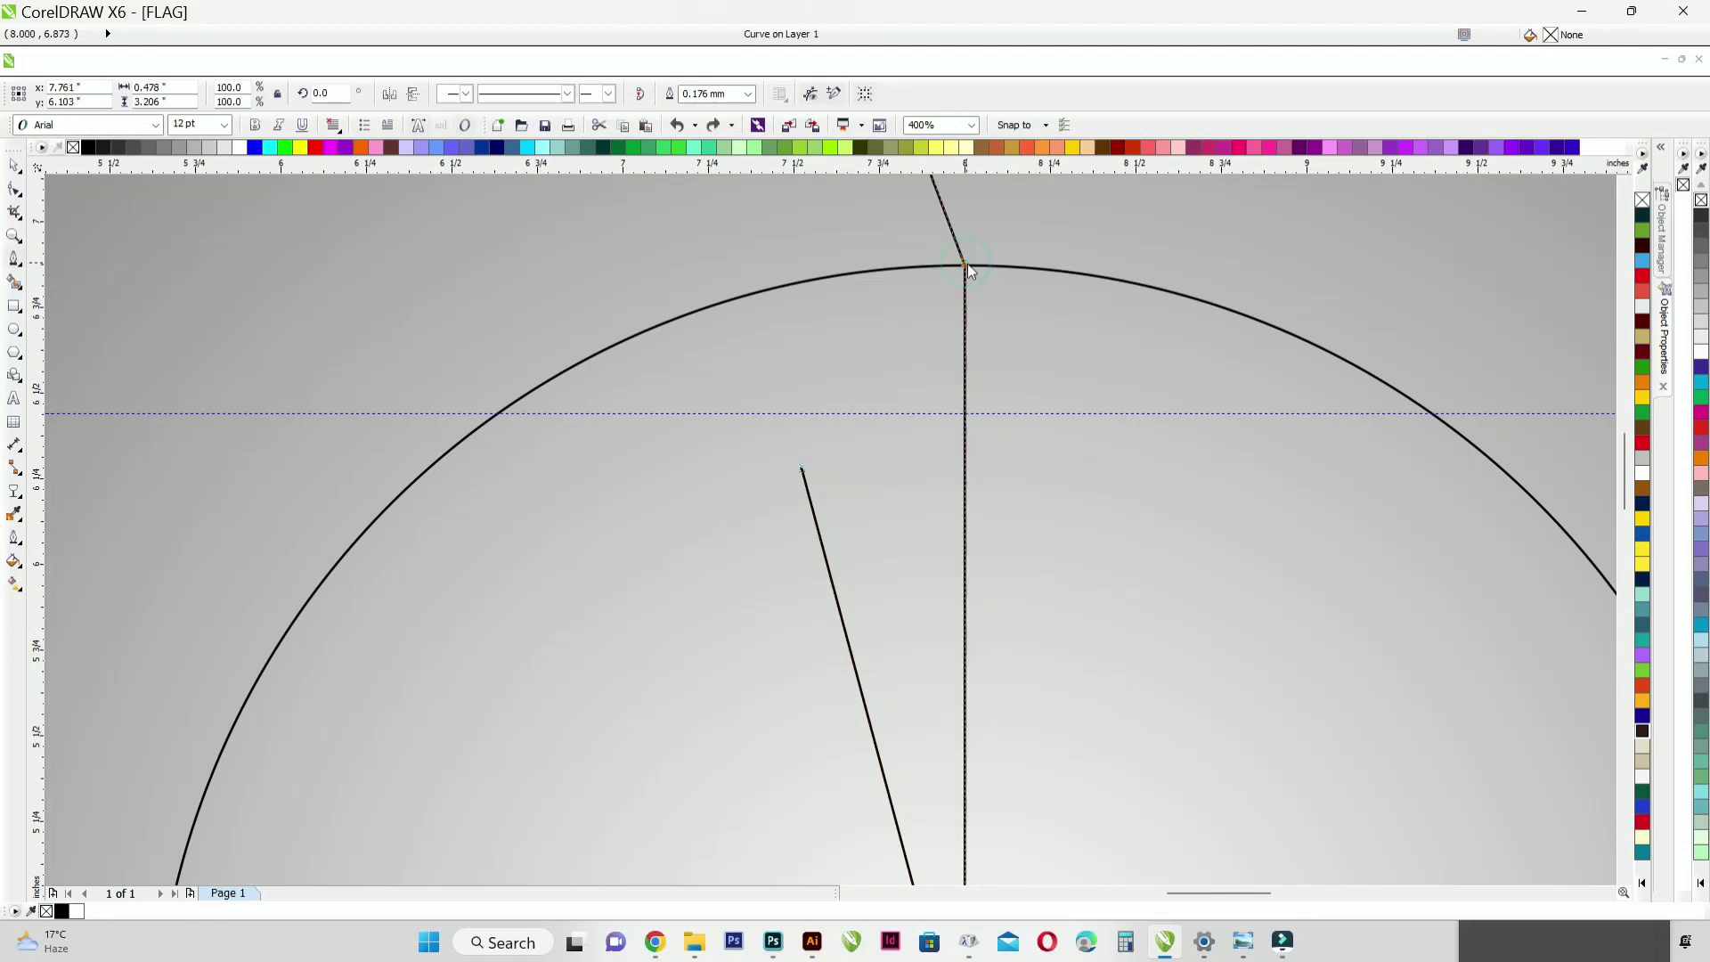
click(966, 265)
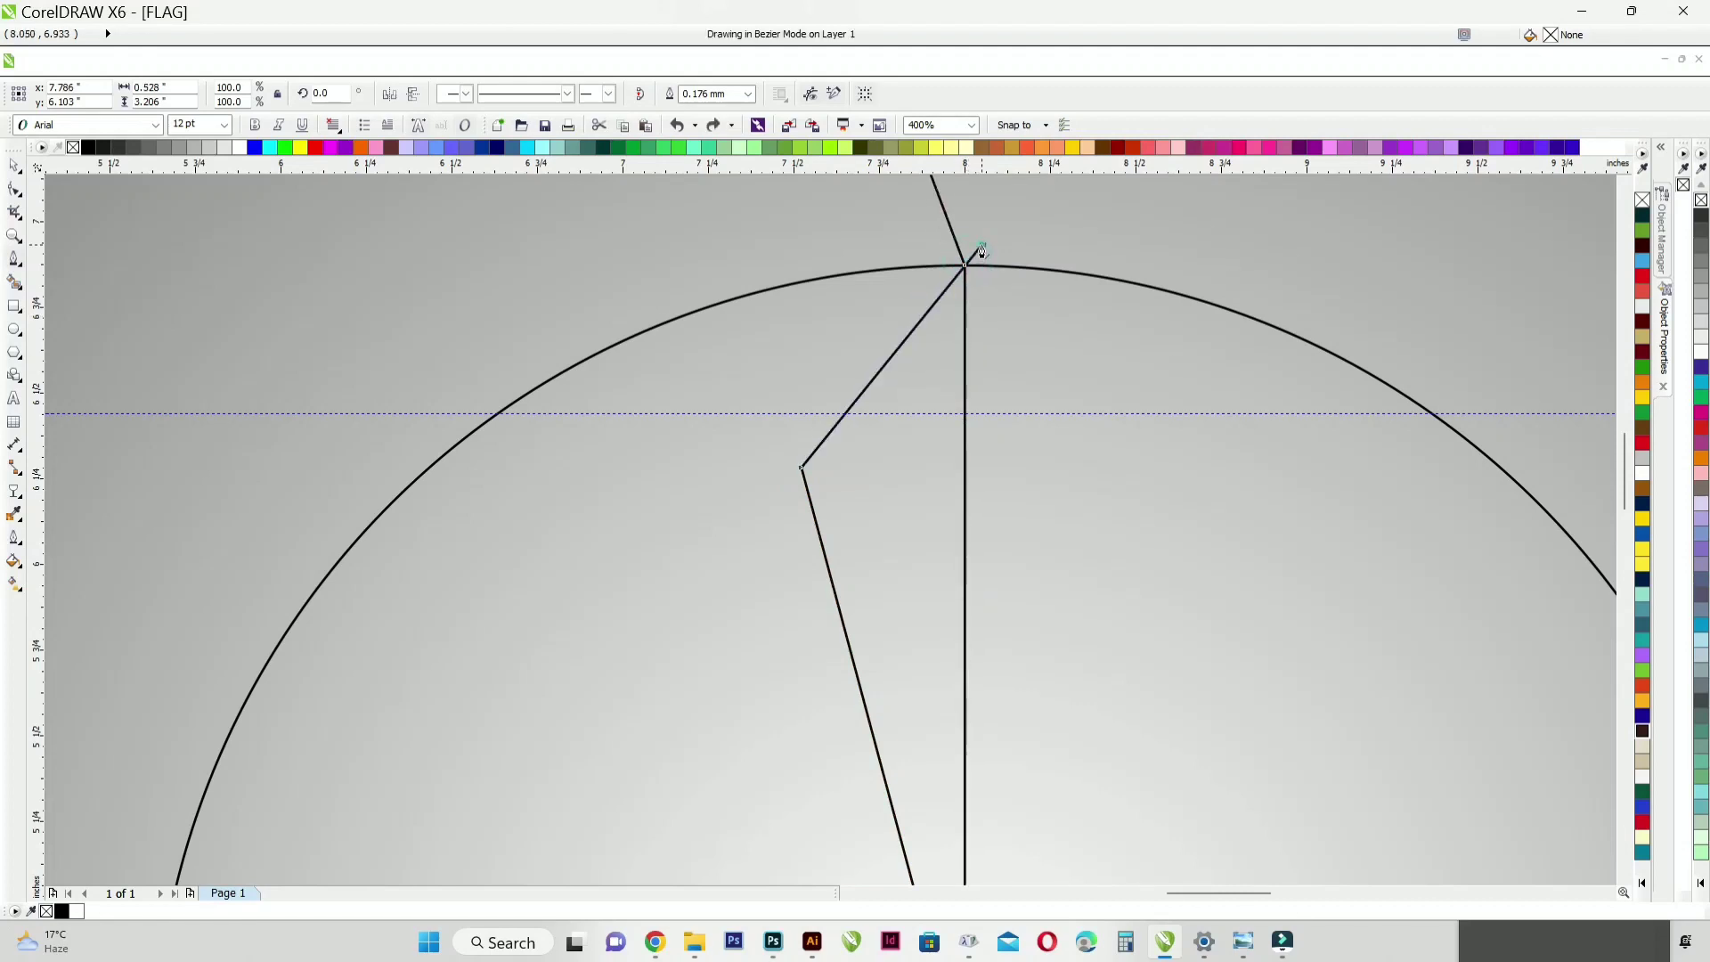
scroll(707, 361, up, 2)
key(Escape)
Step: Fill the enclosed half-petal area with pink (#FF0066) using the Smart Fill tool
scroll(817, 497, down, 2)
scroll(858, 478, down, 2)
scroll(709, 481, up, 1)
click(14, 283)
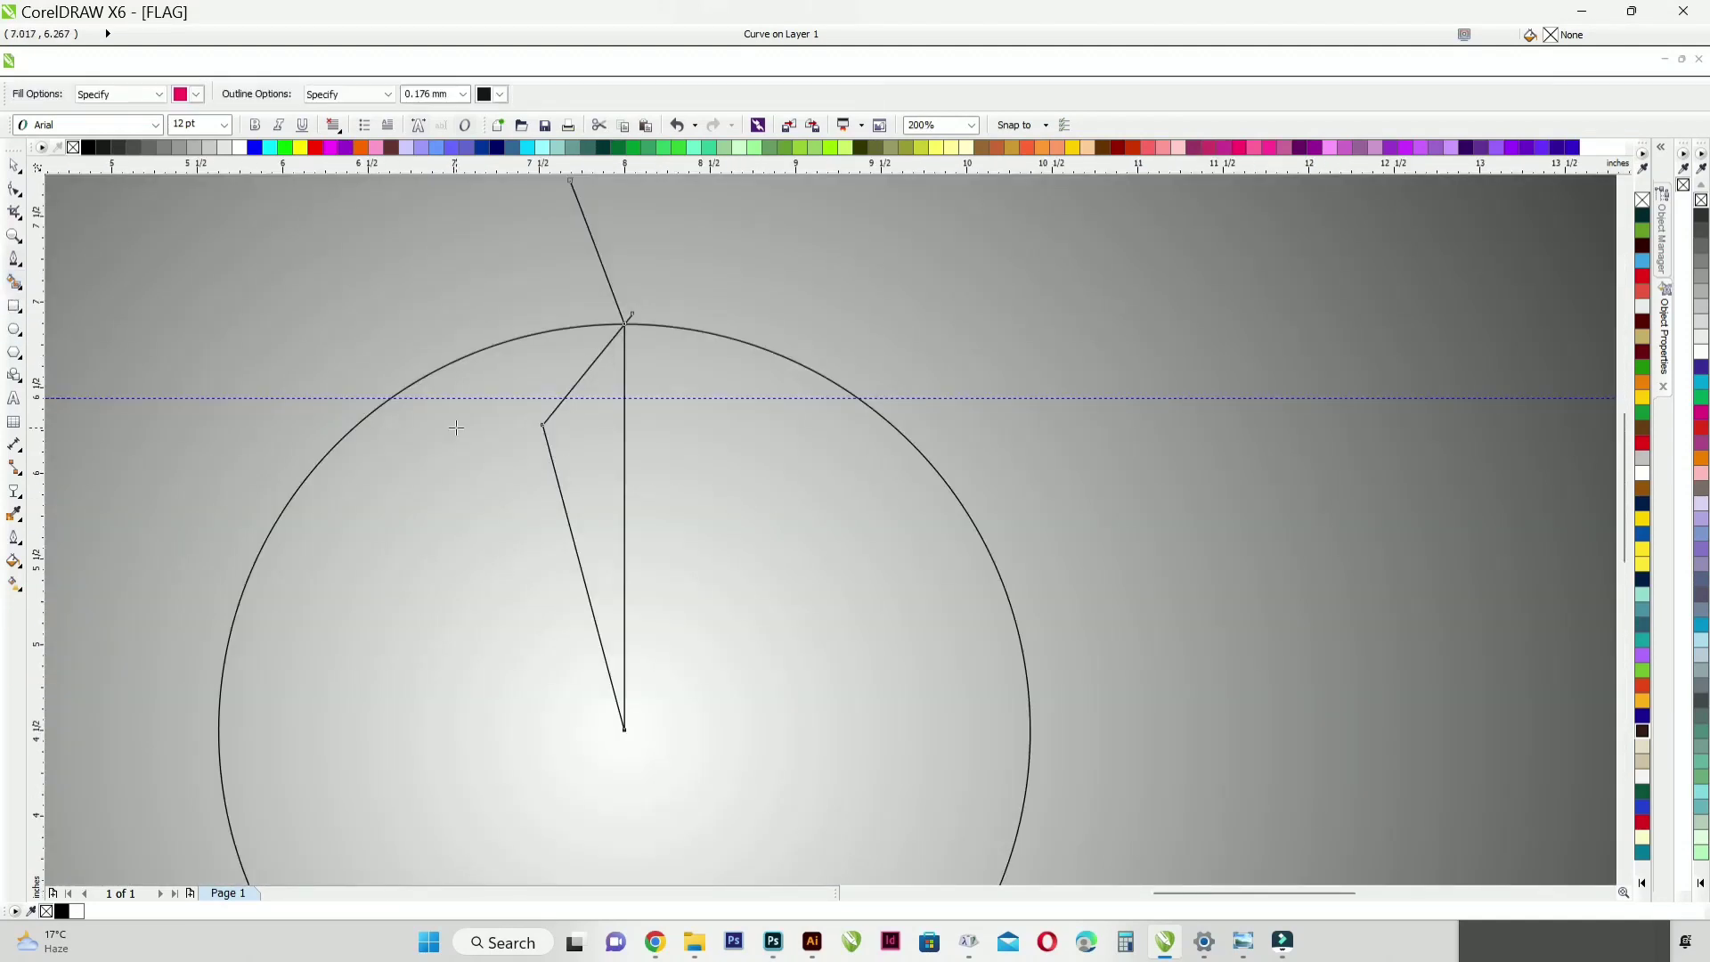
click(604, 448)
click(14, 167)
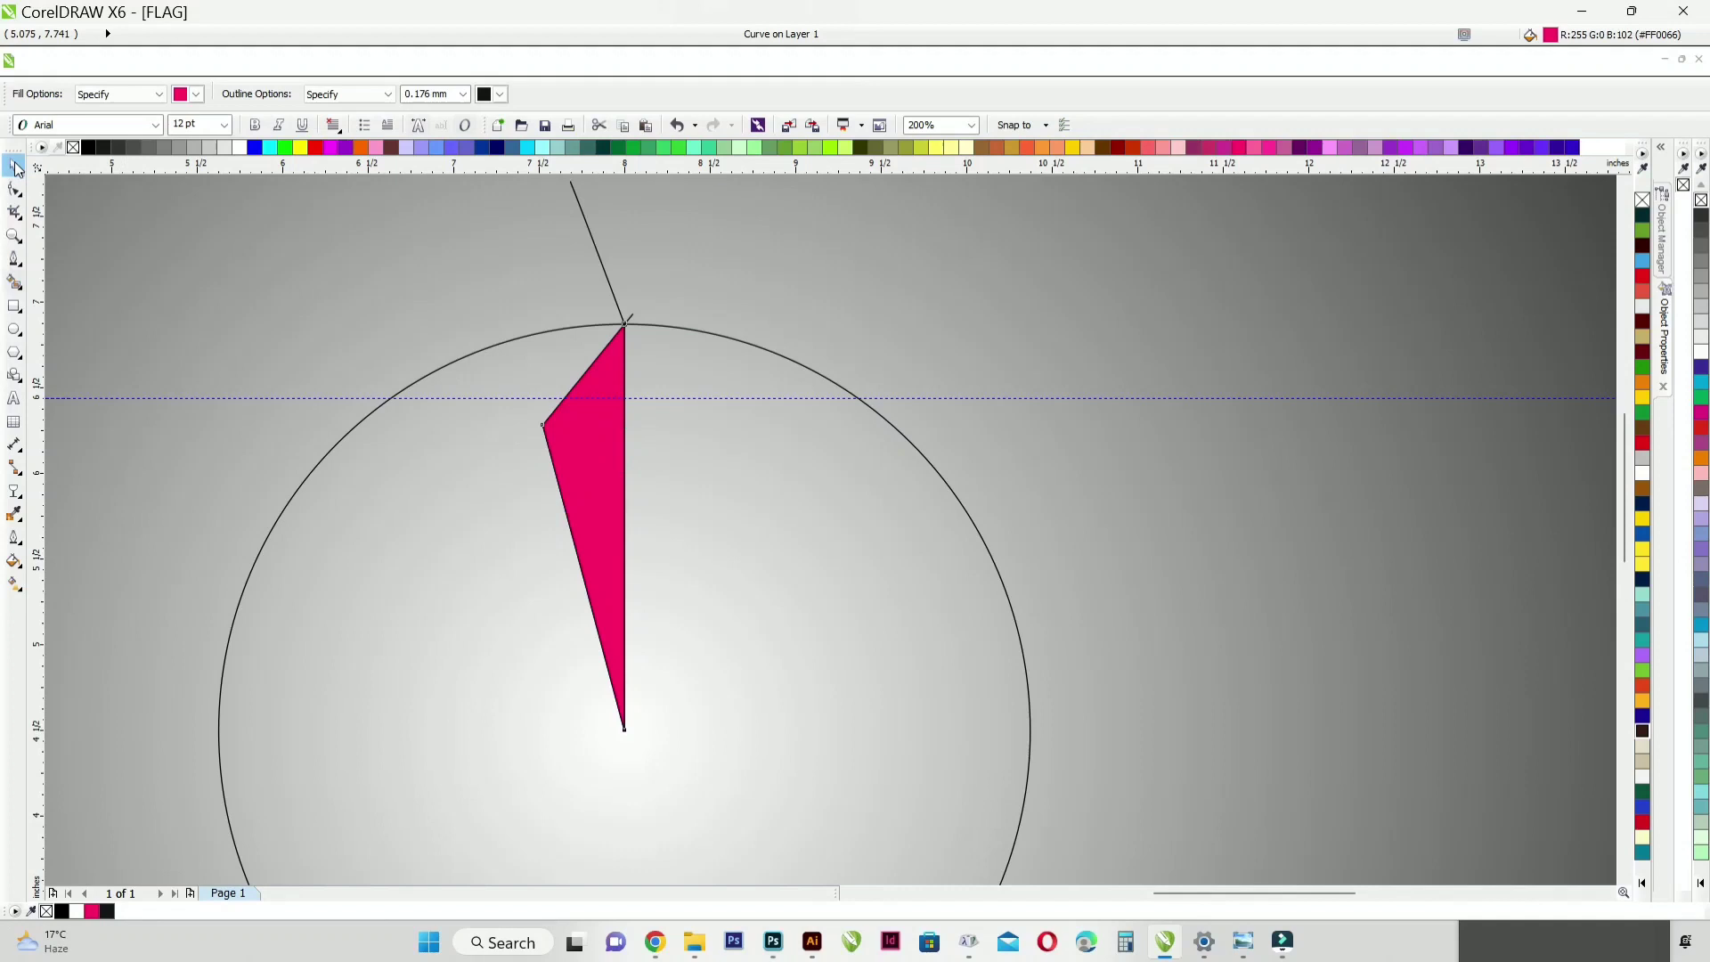
Step: Delete the Pen construction path and remove the outline from the pink half petal
click(582, 216)
key(Delete)
click(592, 427)
right_click(73, 148)
Step: Make a mirrored copy of the pink half petal to its right and weld both halves into one kite shape
drag(536, 528, 711, 528)
shift+click(564, 446)
click(551, 93)
scroll(782, 401, down, 2)
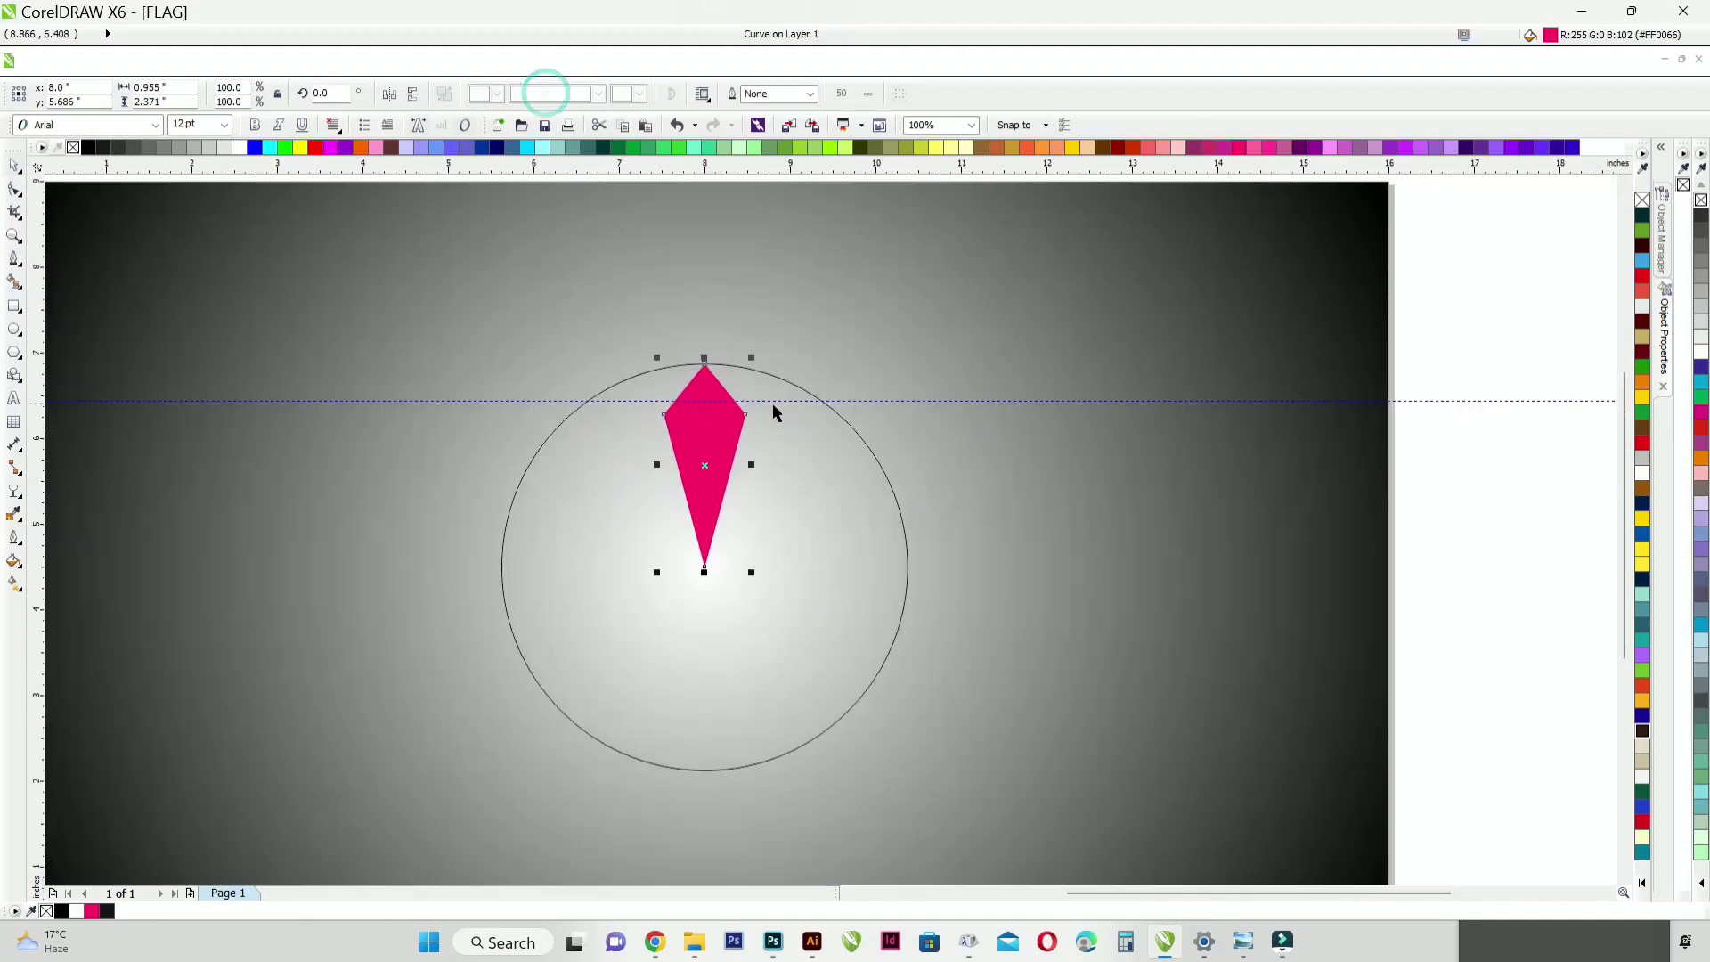
Step: Give the pink kite a hairline outline and delete the horizontal guideline crossing the circle
scroll(750, 415, up, 2)
scroll(723, 432, down, 2)
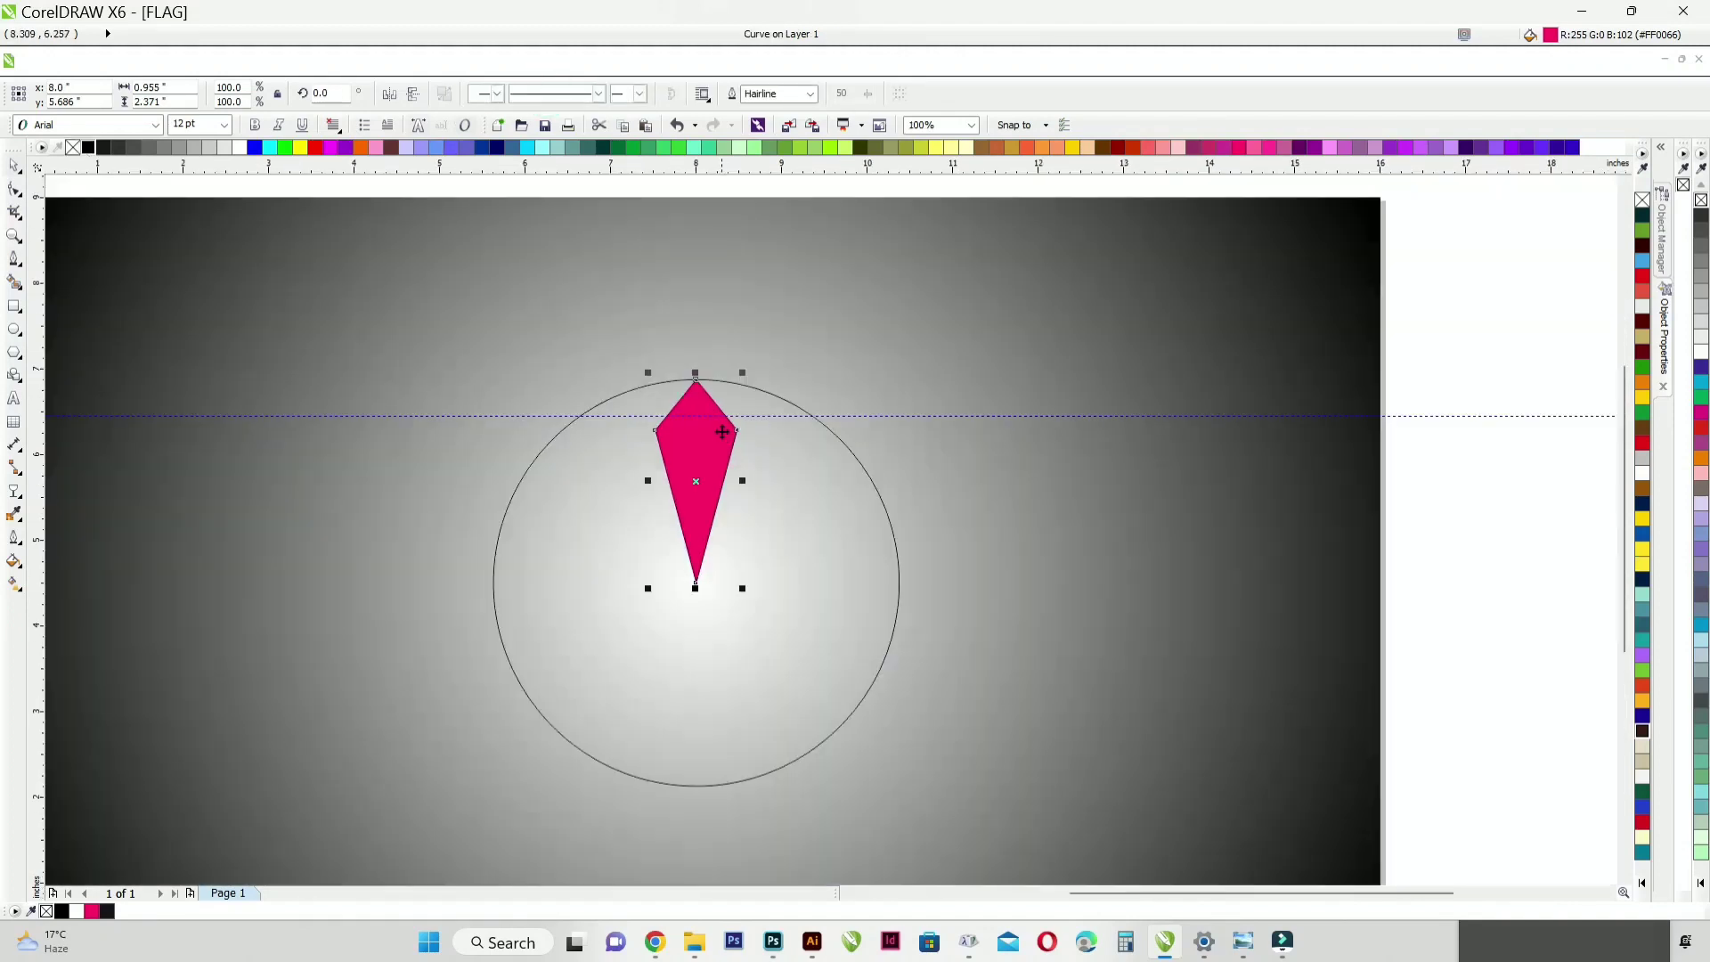
click(835, 418)
key(Delete)
Step: Place the kite's rotation centre on its bottom tip and make a copy rotated about 30° clockwise
click(697, 415)
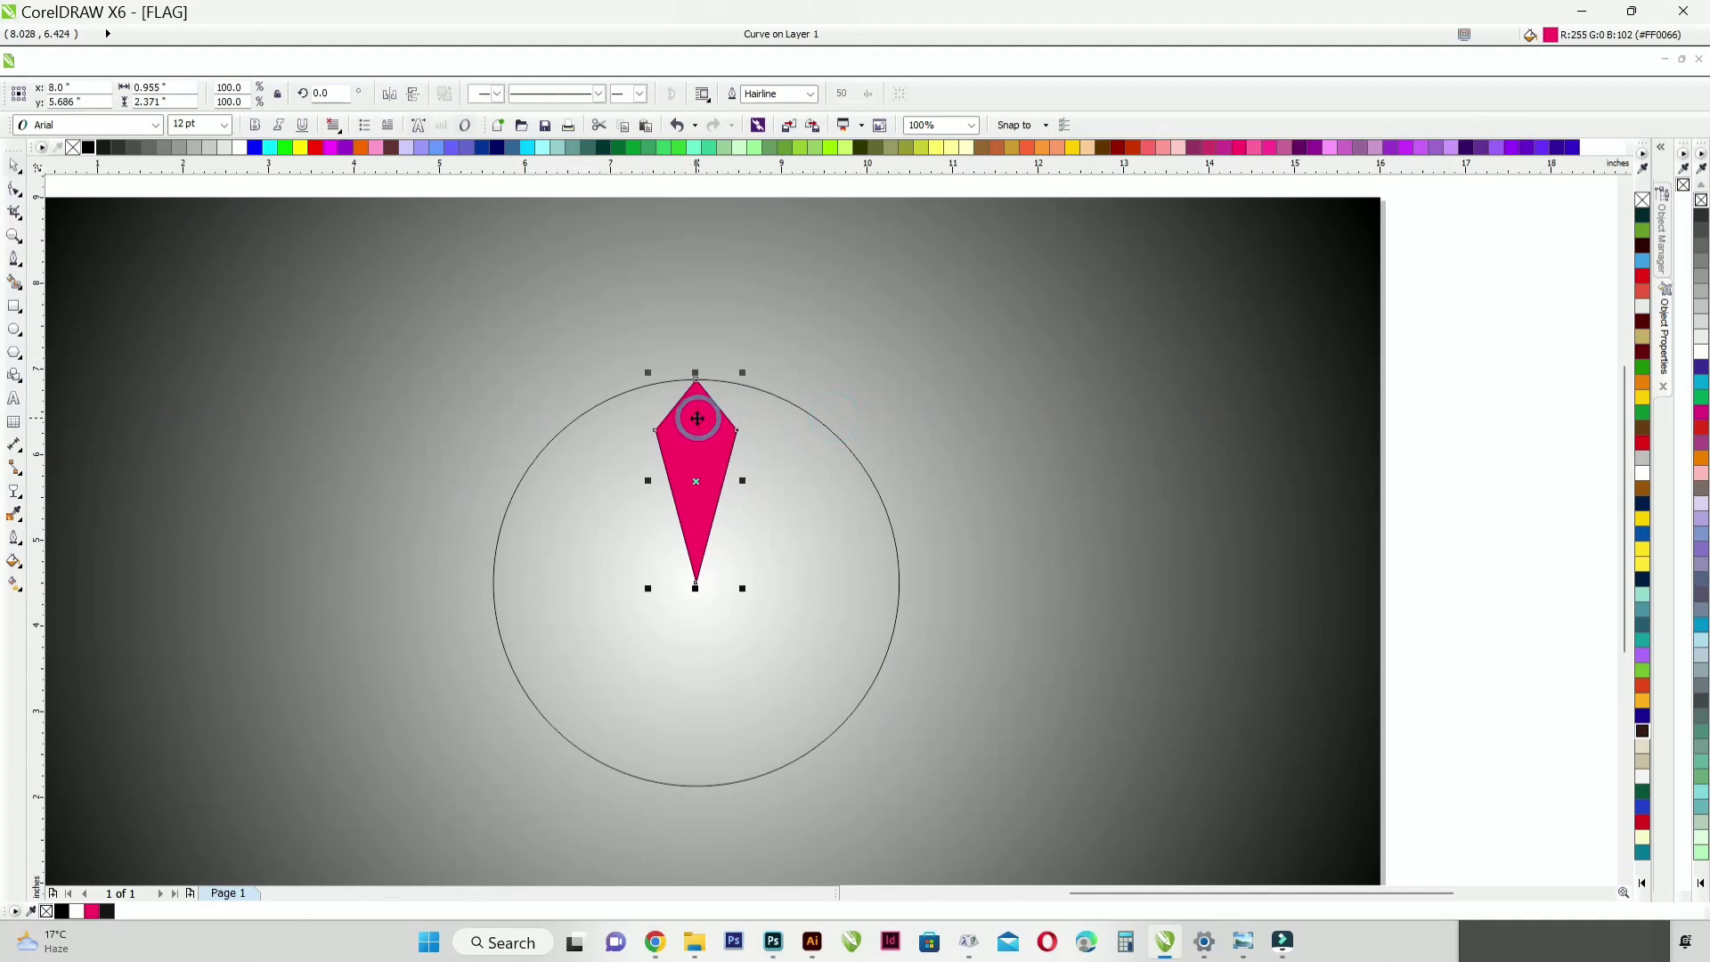
click(691, 440)
drag(696, 481, 695, 581)
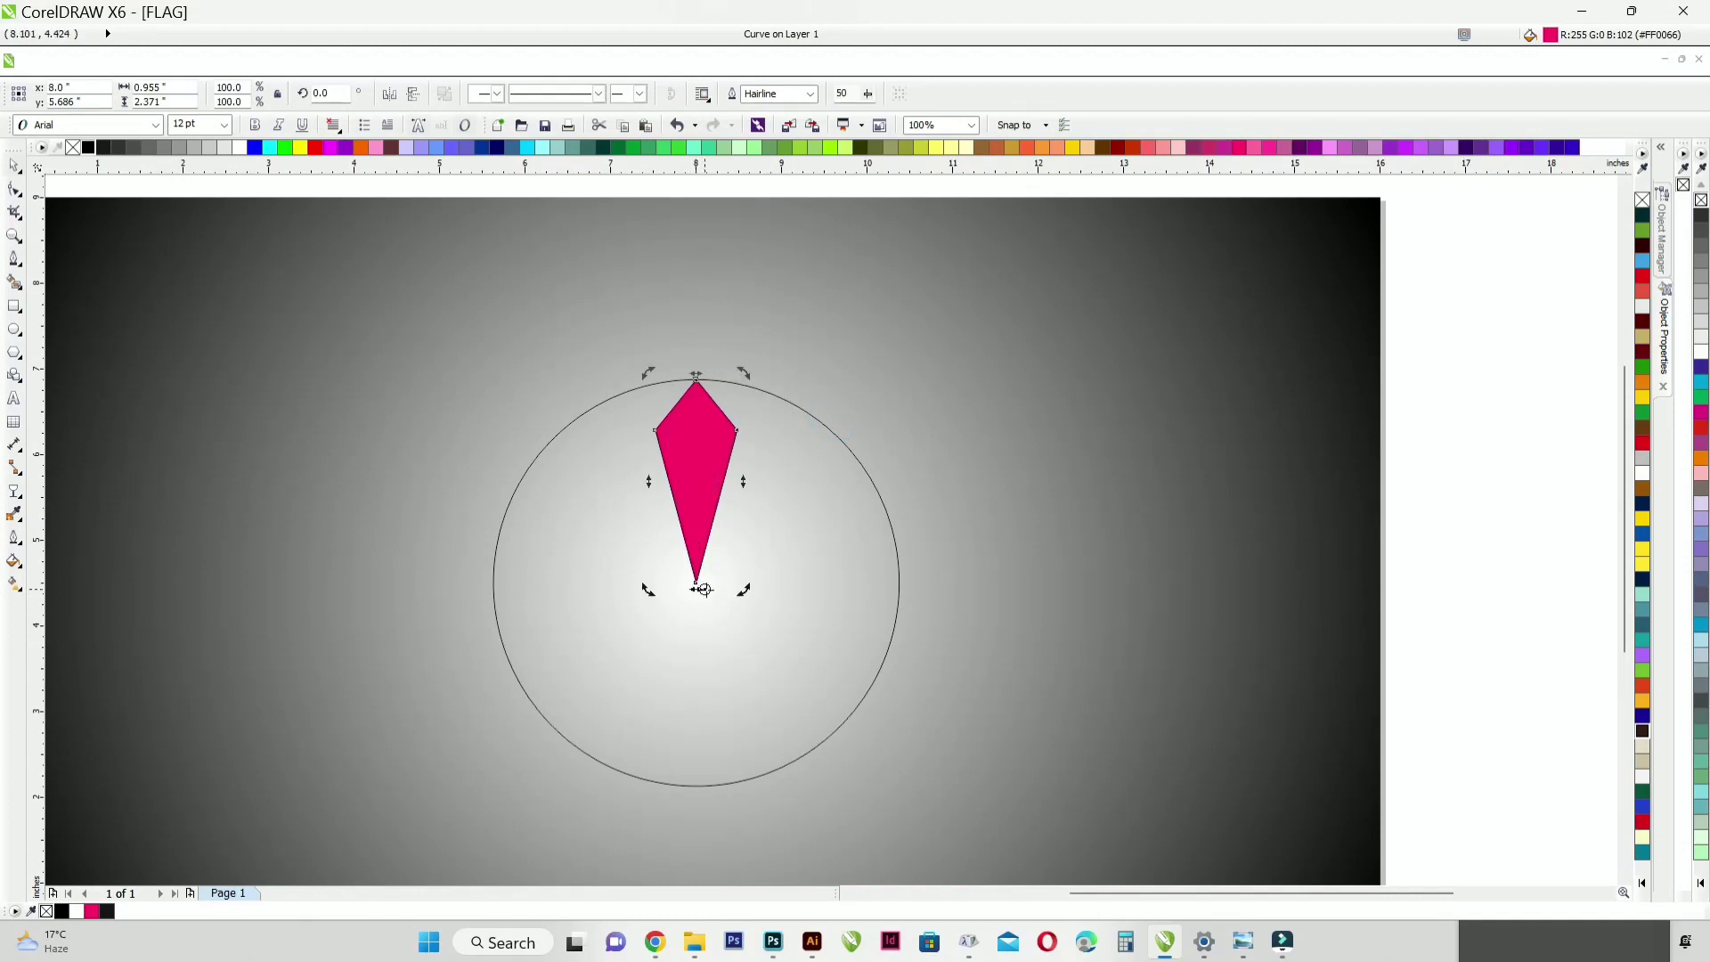
drag(743, 372, 858, 402)
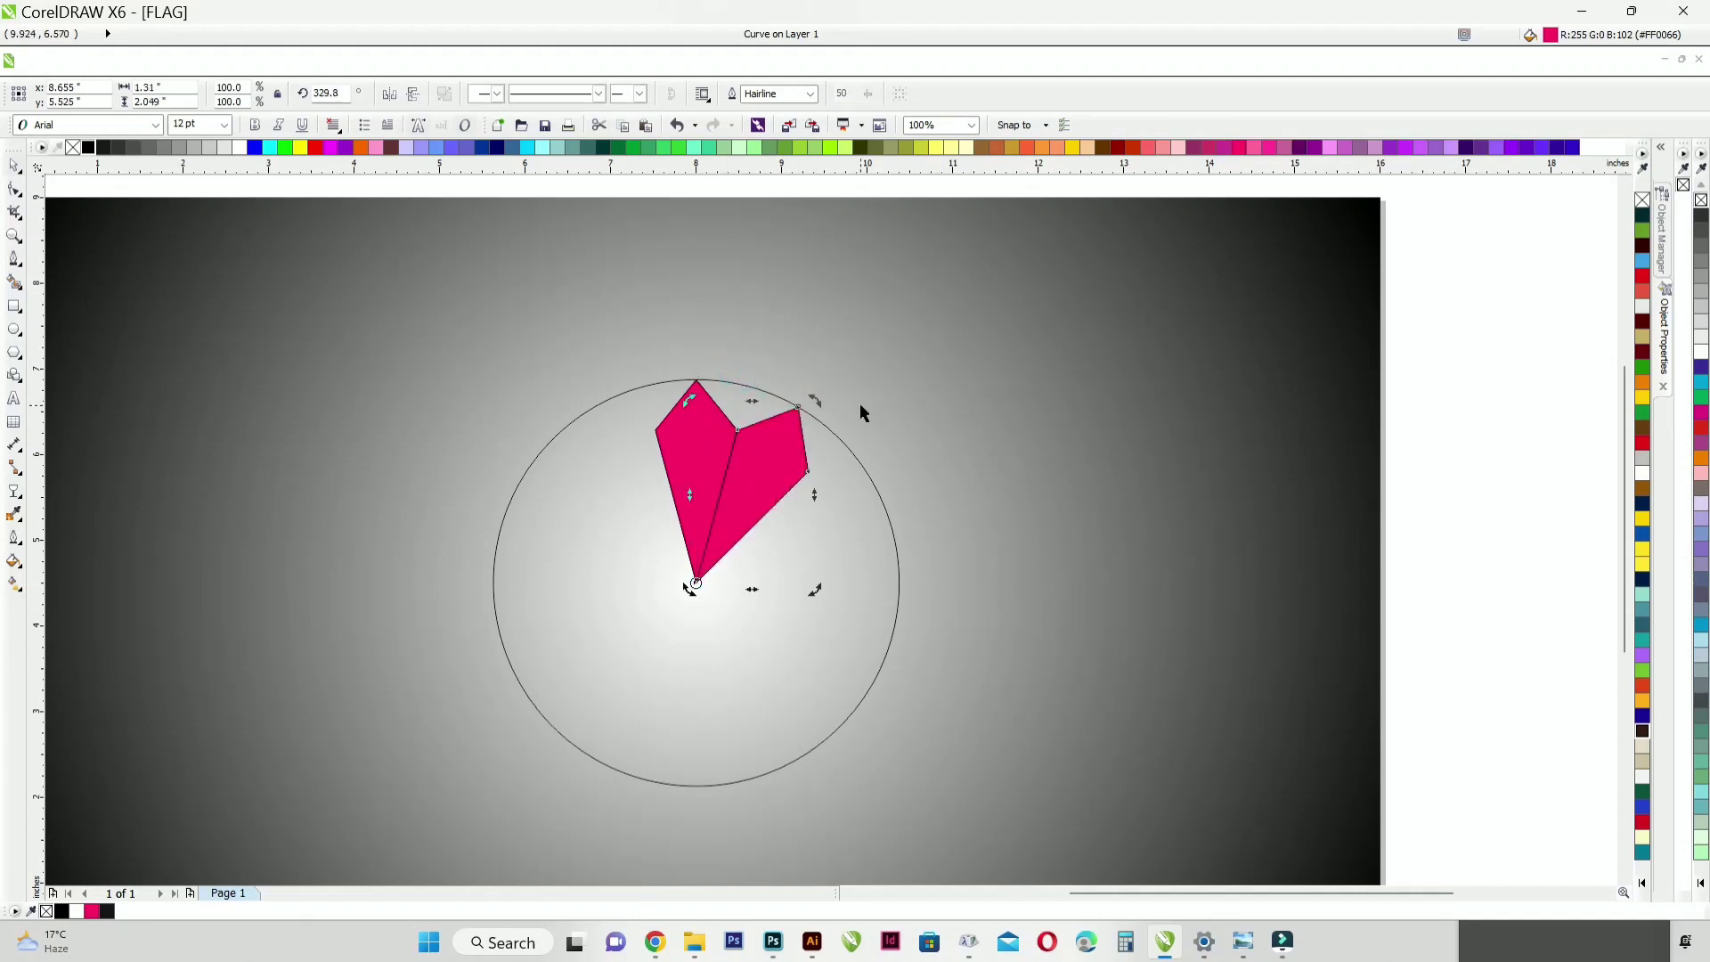
Step: Repeat the rotated copy until twelve petals fill the full circle
key(ctrl+r)
key(ctrl+r)
key(ctrl+r)
key(ctrl+r)
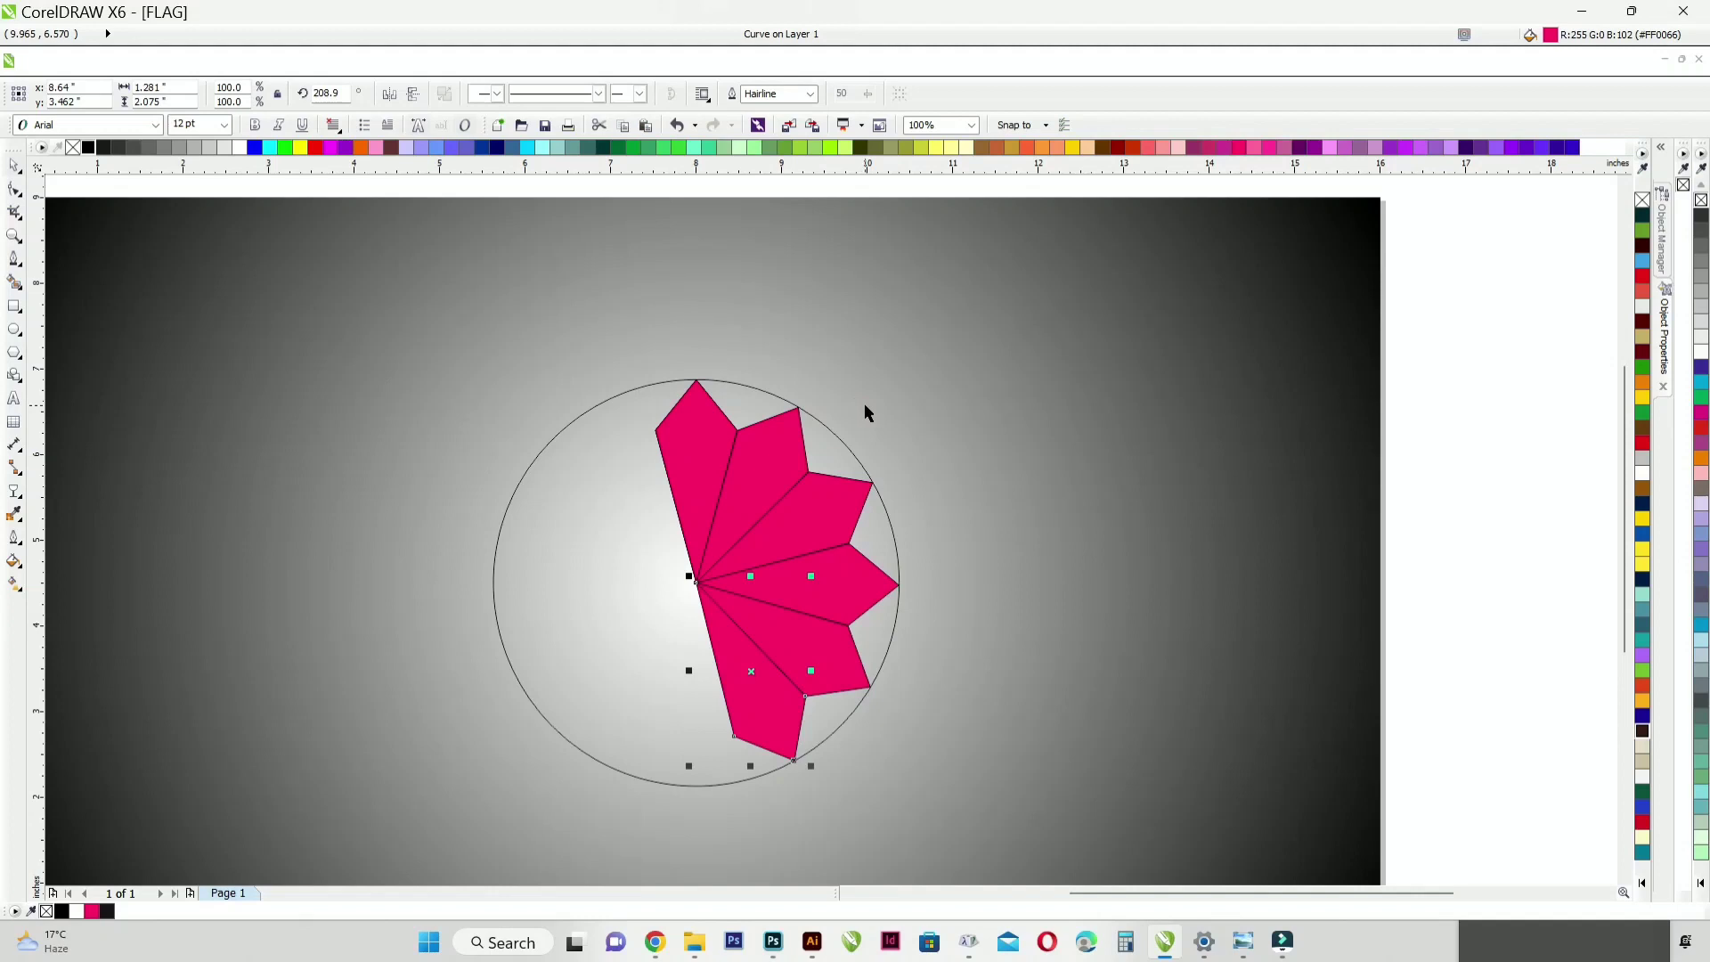
key(ctrl+r)
key(ctrl+r)
key(ctrl+r)
key(ctrl+r)
key(ctrl+r)
key(ctrl+r)
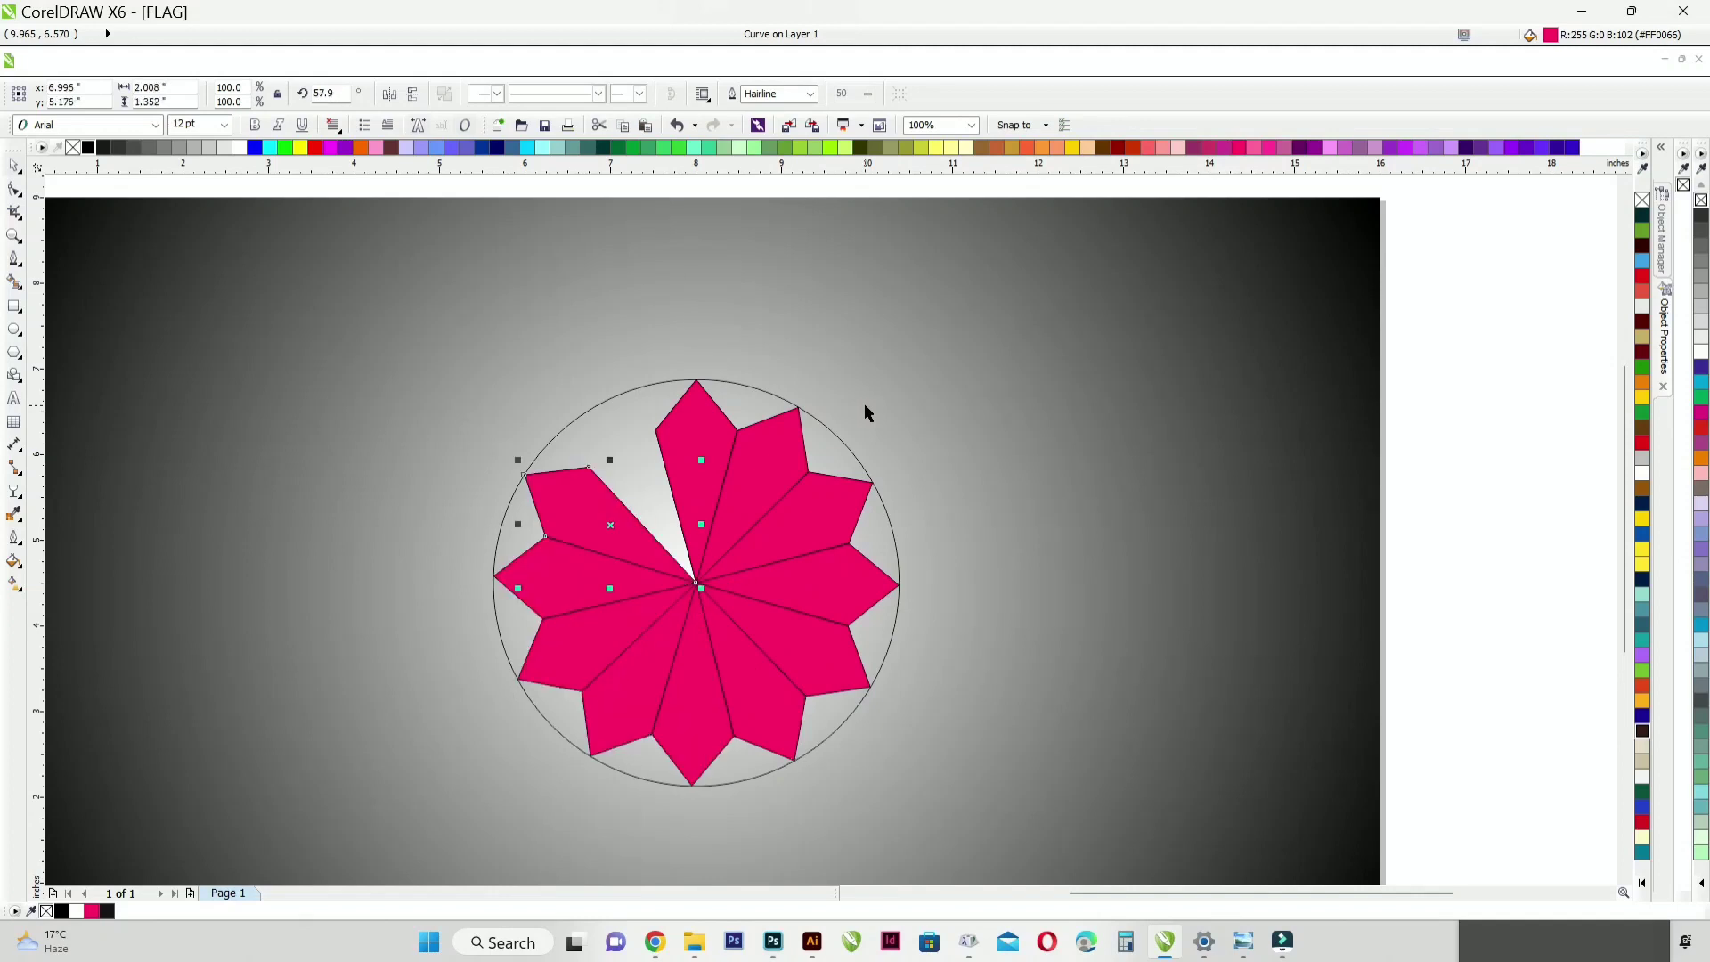
scroll(862, 403, down, 2)
click(759, 286)
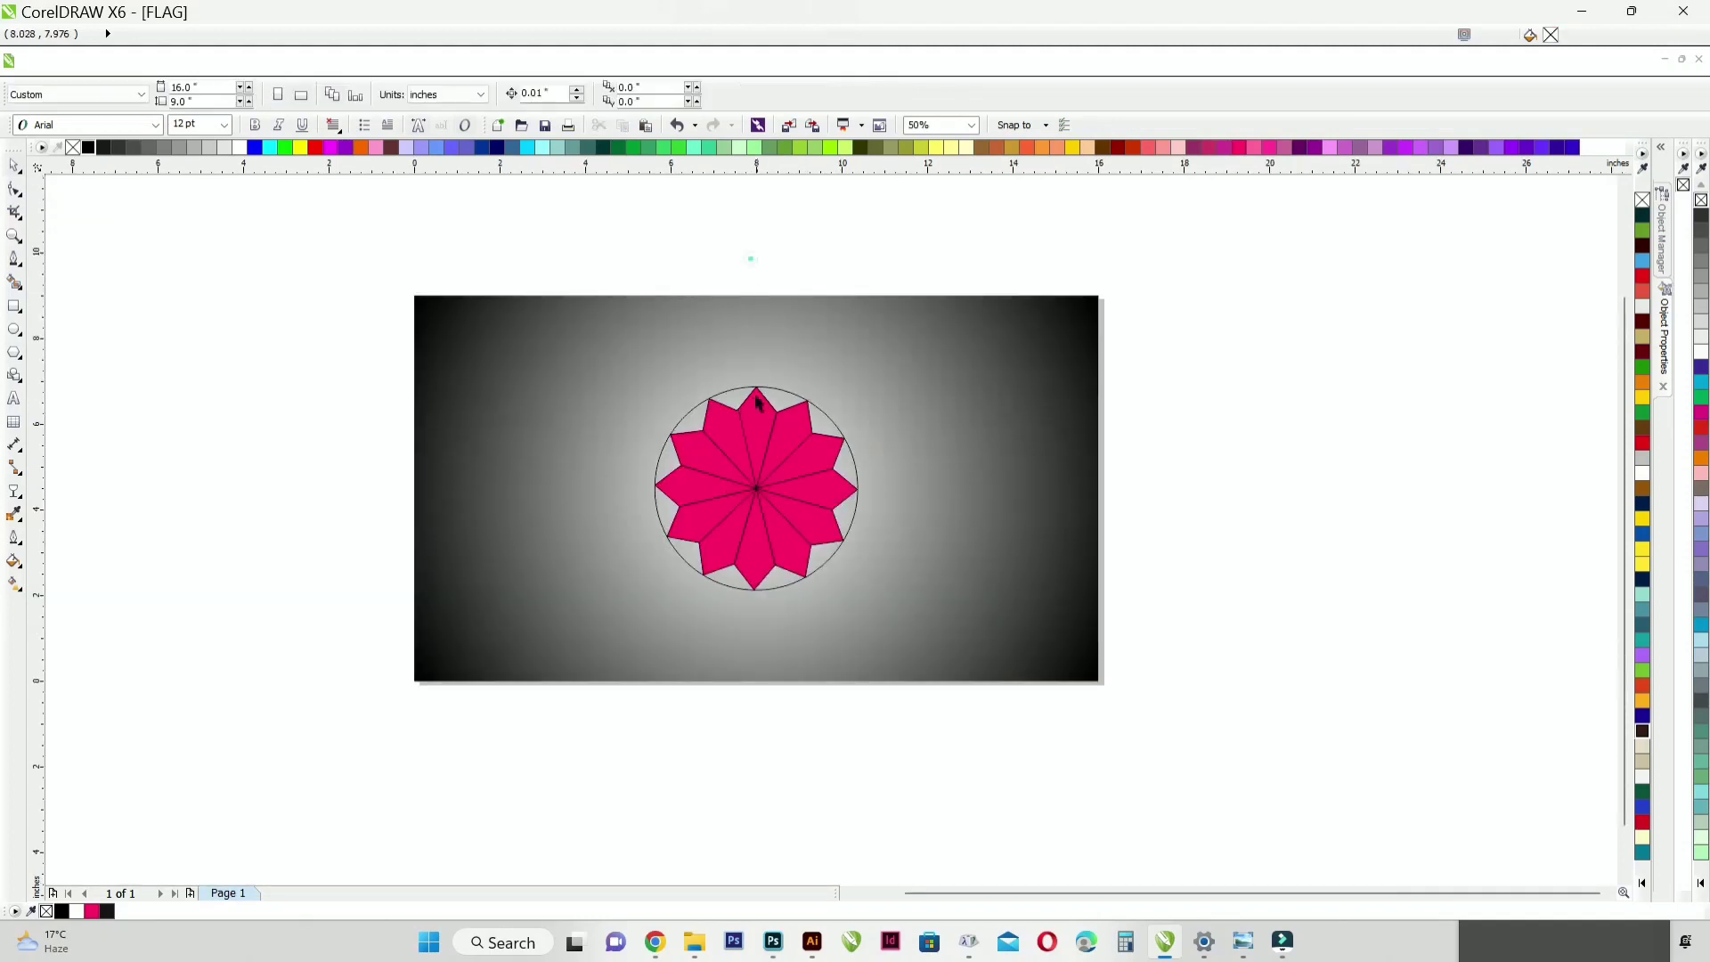
Step: Delete the guide circle surrounding the petals
scroll(749, 421, up, 2)
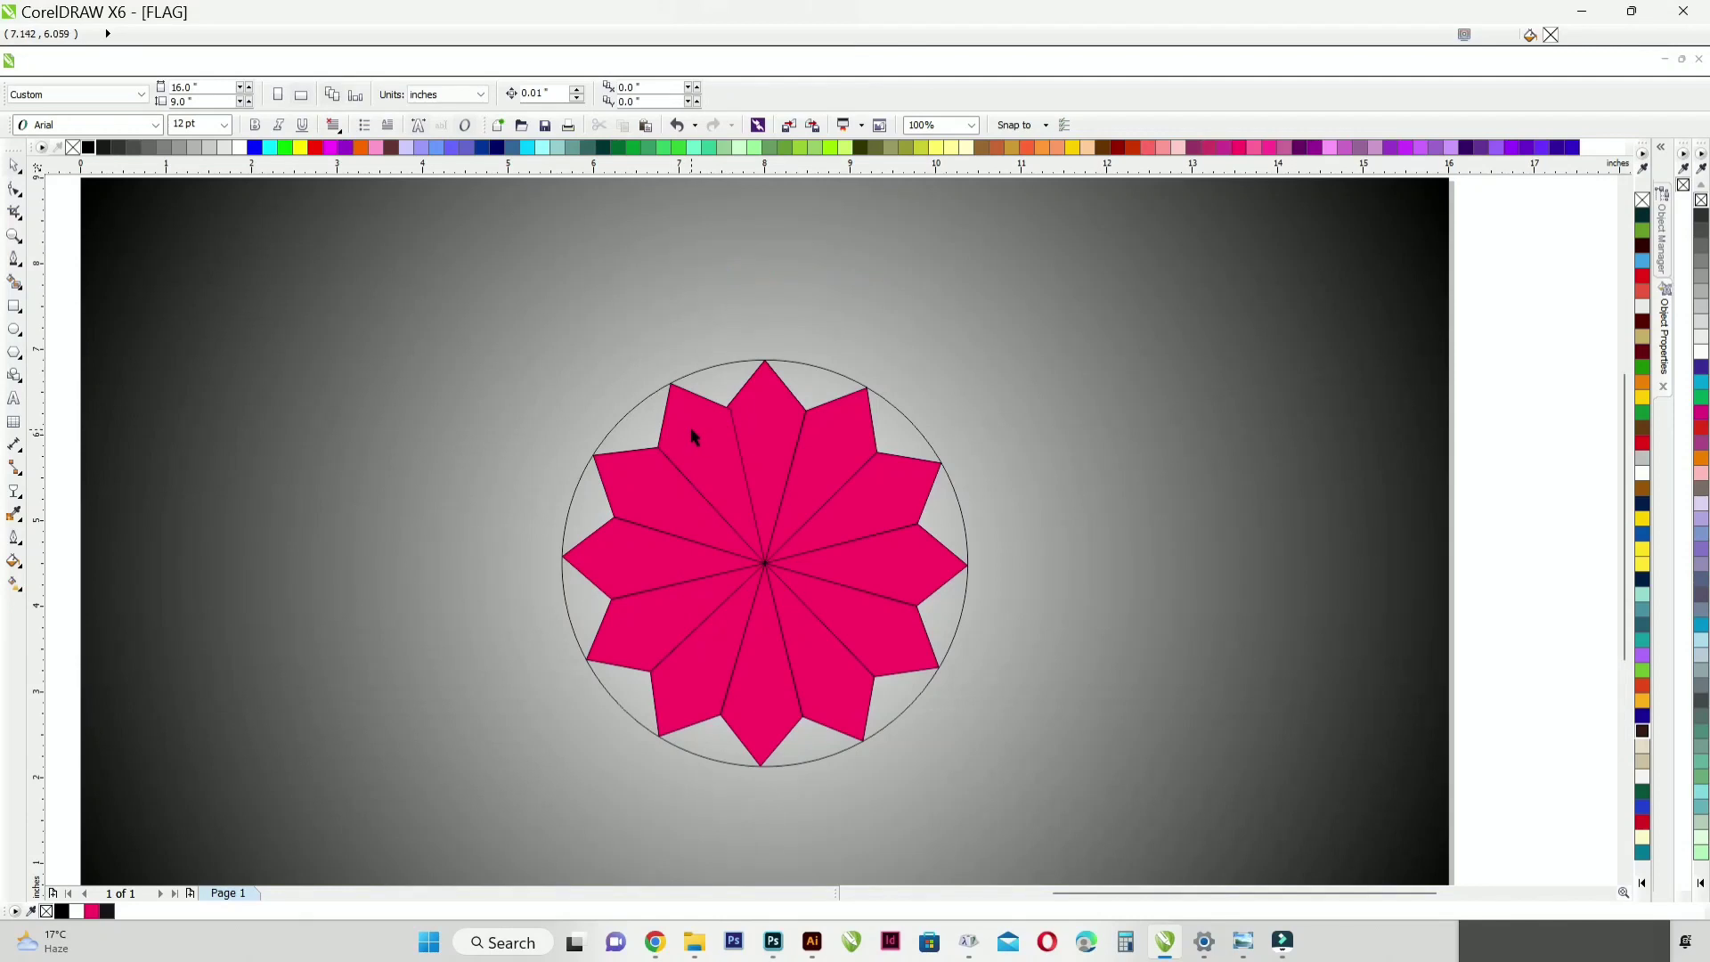
scroll(691, 427, down, 2)
scroll(718, 378, up, 4)
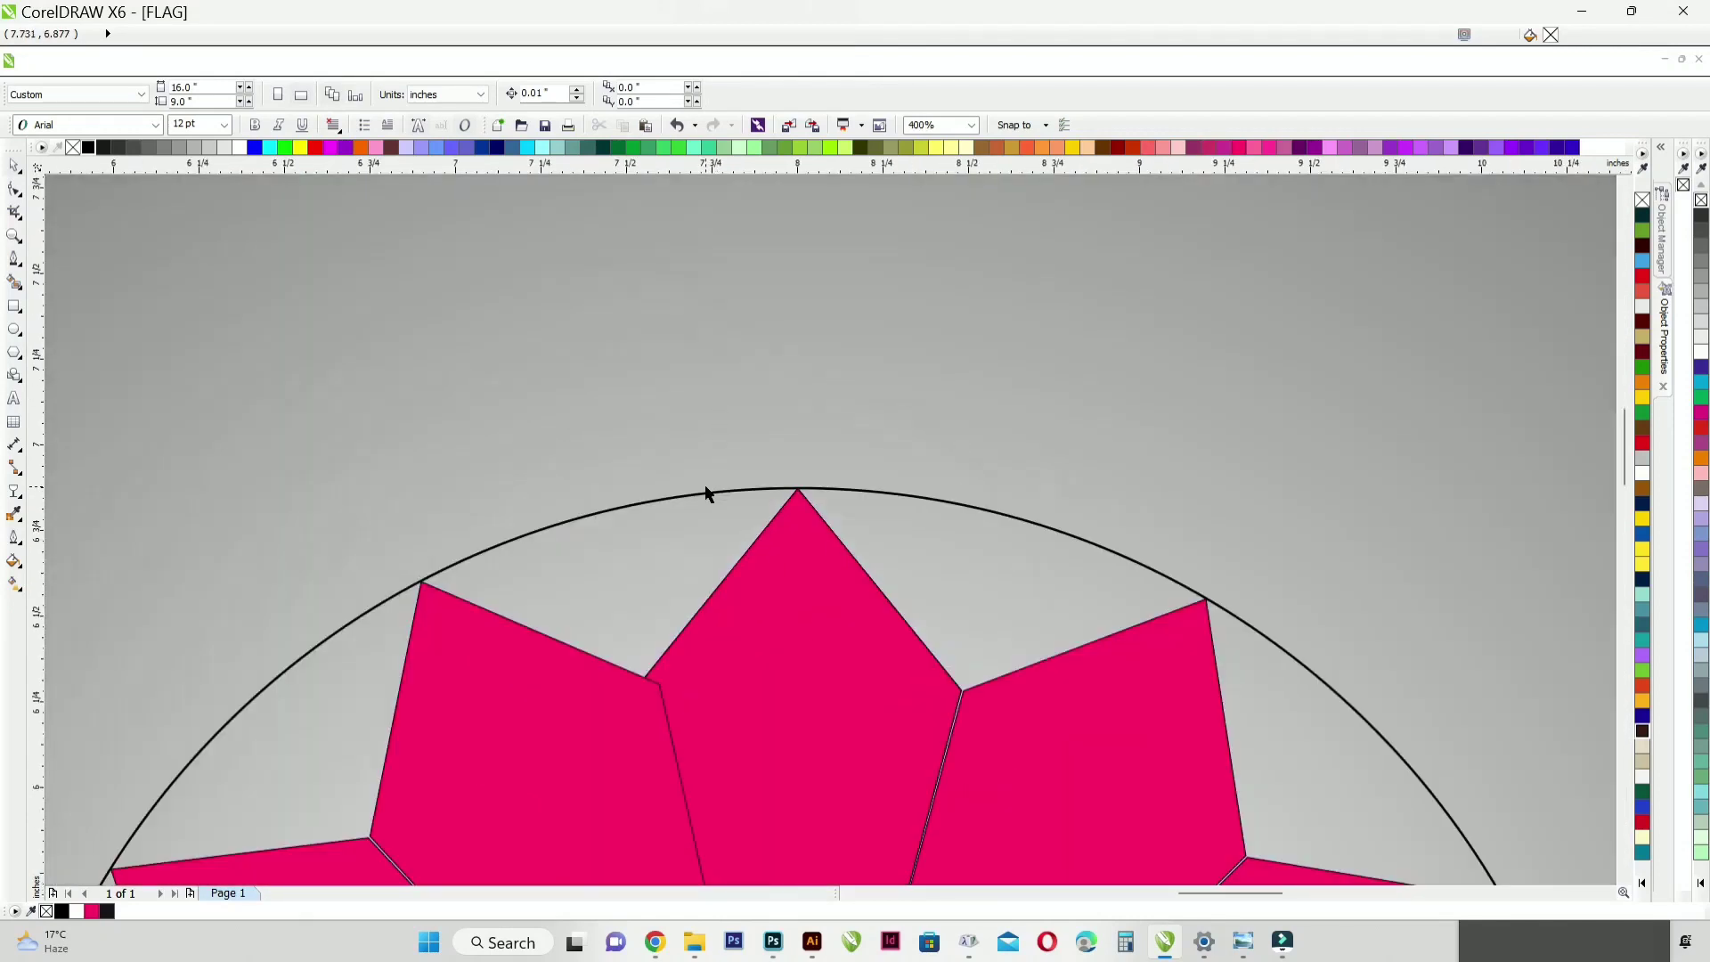
click(706, 491)
key(Delete)
Step: Move the top petal's left corner node inward with the Shape tool to meet the neighbouring petal's corner
scroll(727, 392, down, 2)
click(745, 446)
scroll(714, 453, up, 1)
key(F10)
scroll(641, 437, up, 3)
drag(545, 515, 599, 477)
scroll(632, 434, down, 1)
scroll(632, 429, down, 1)
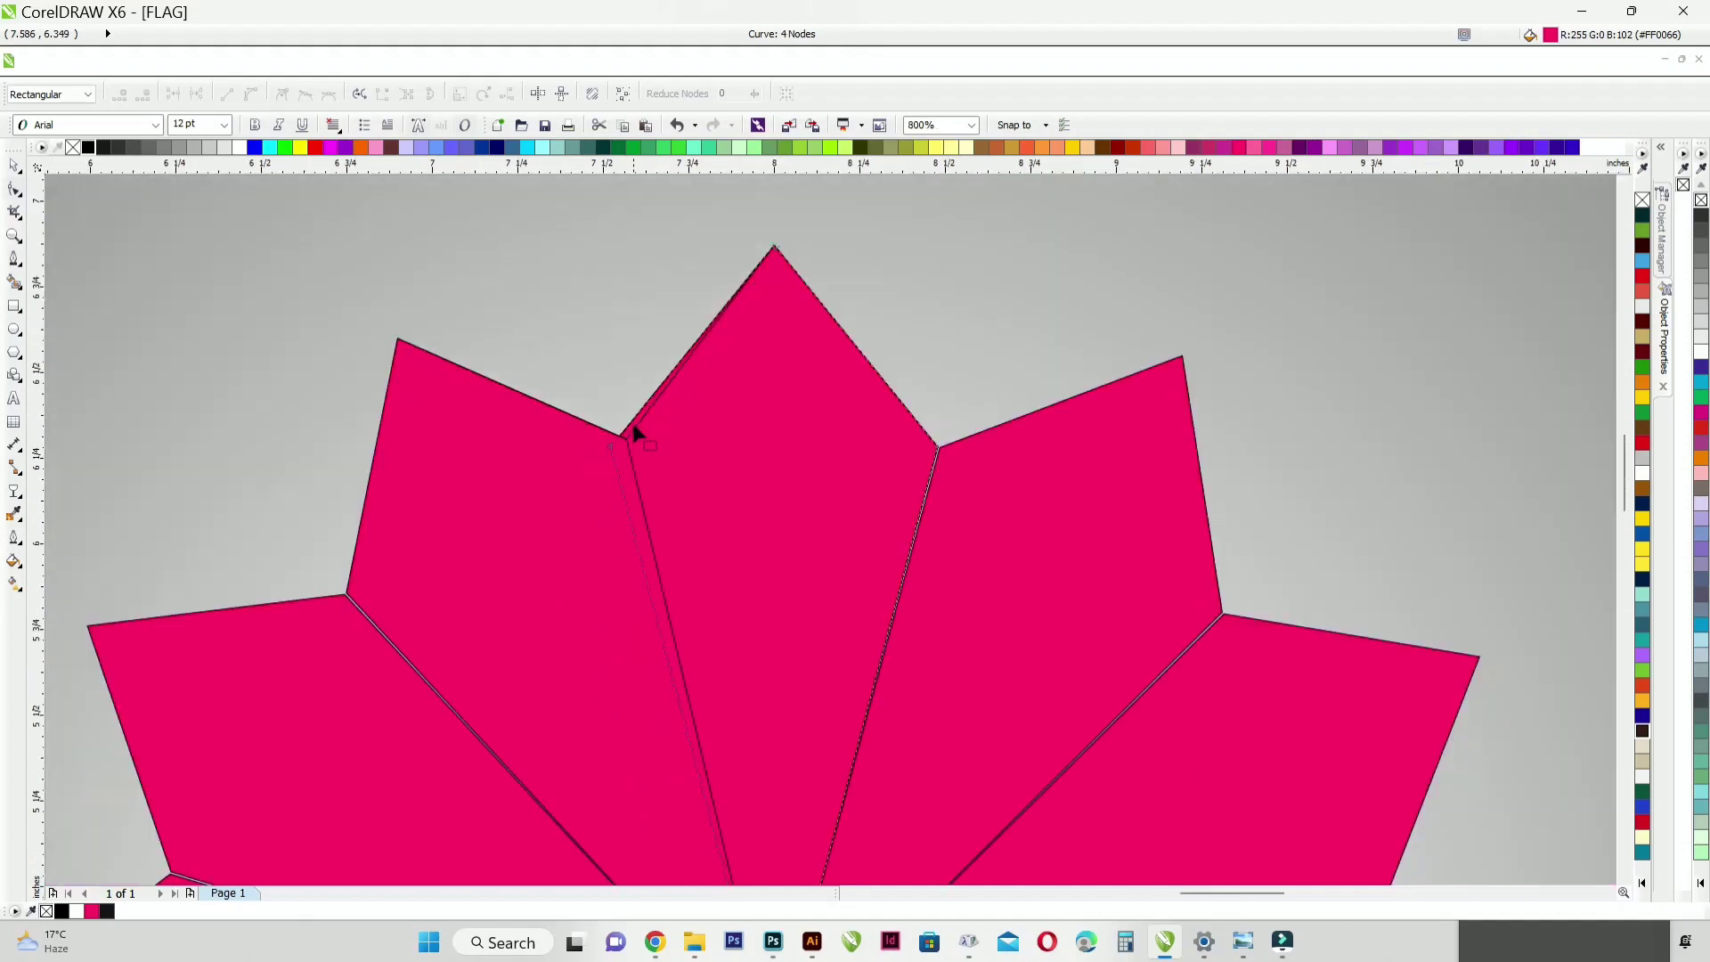
click(14, 167)
click(372, 374)
scroll(755, 443, down, 1)
scroll(723, 422, up, 2)
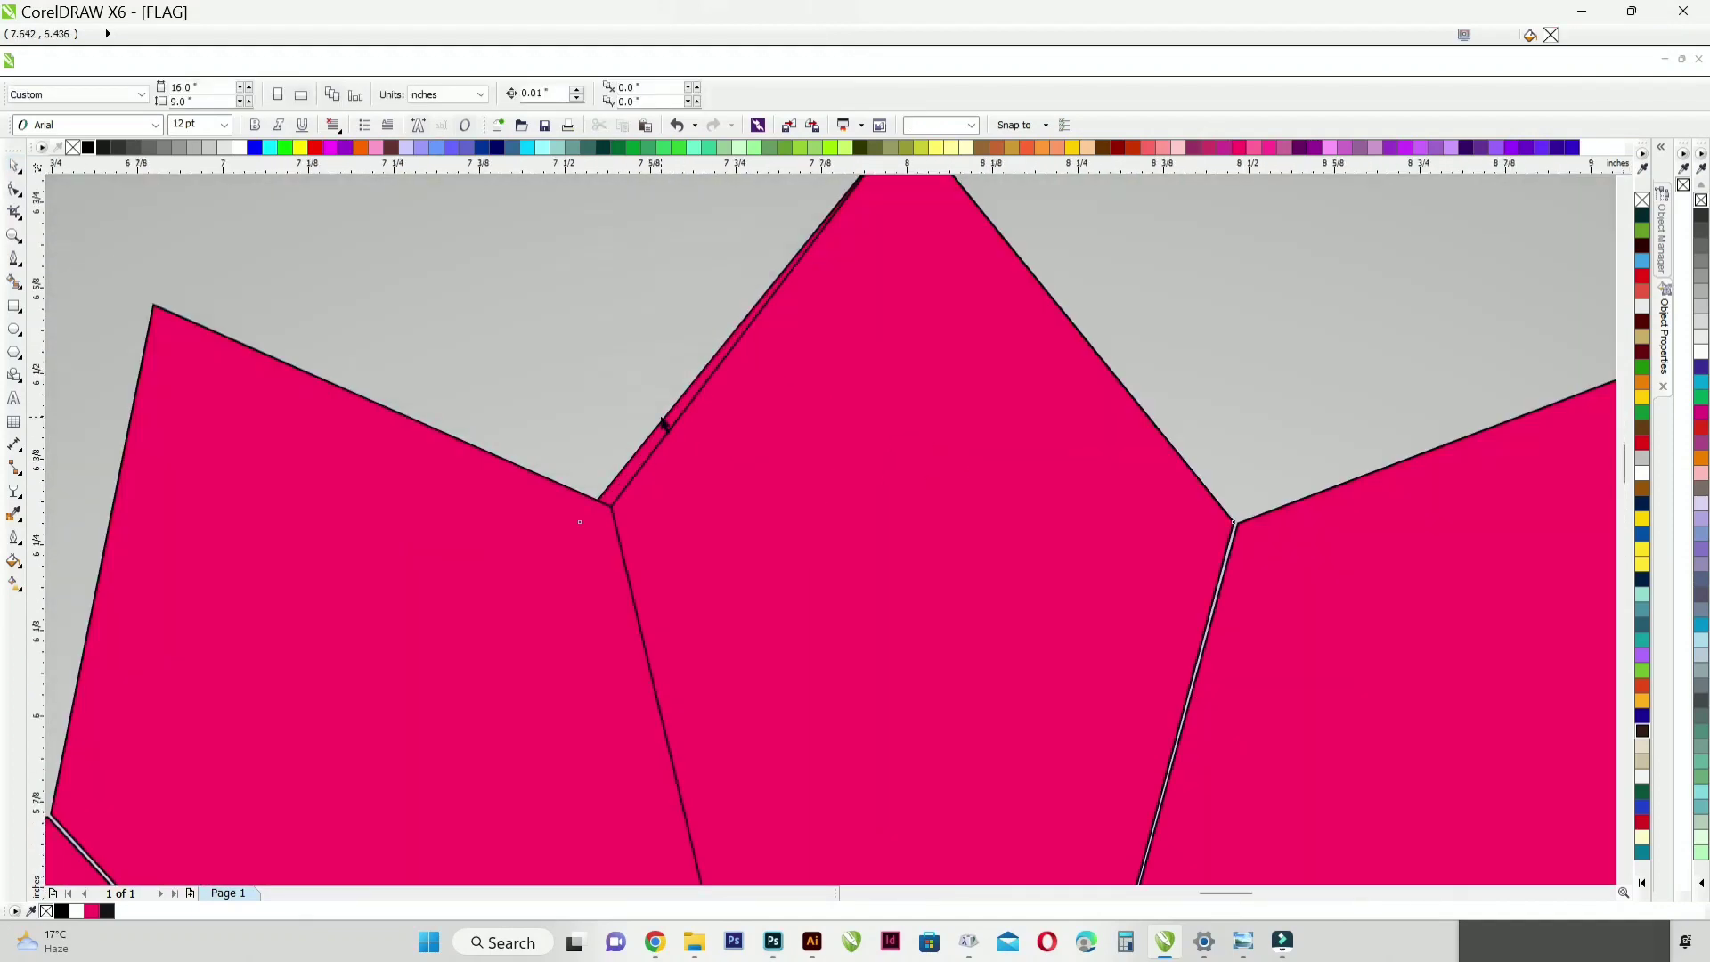
scroll(693, 432, down, 3)
scroll(696, 431, up, 1)
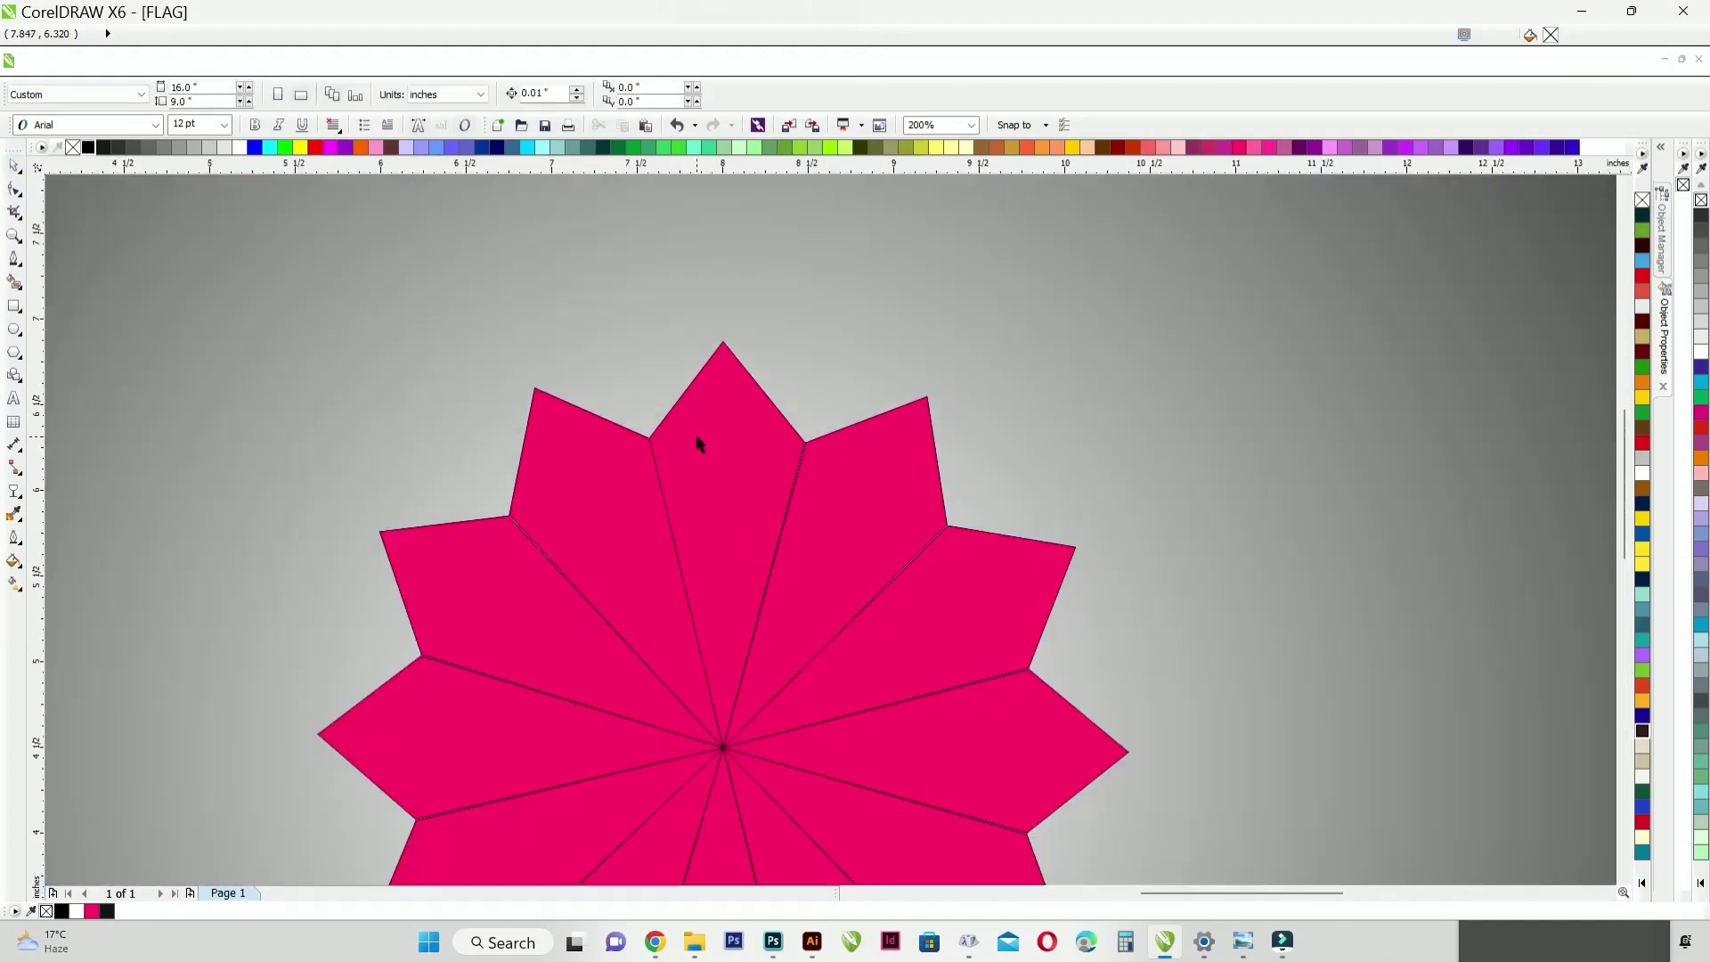
Step: Apply a horizontal linear gradient across the top petal with the Interactive Fill tool
click(697, 434)
scroll(696, 435, down, 1)
click(14, 588)
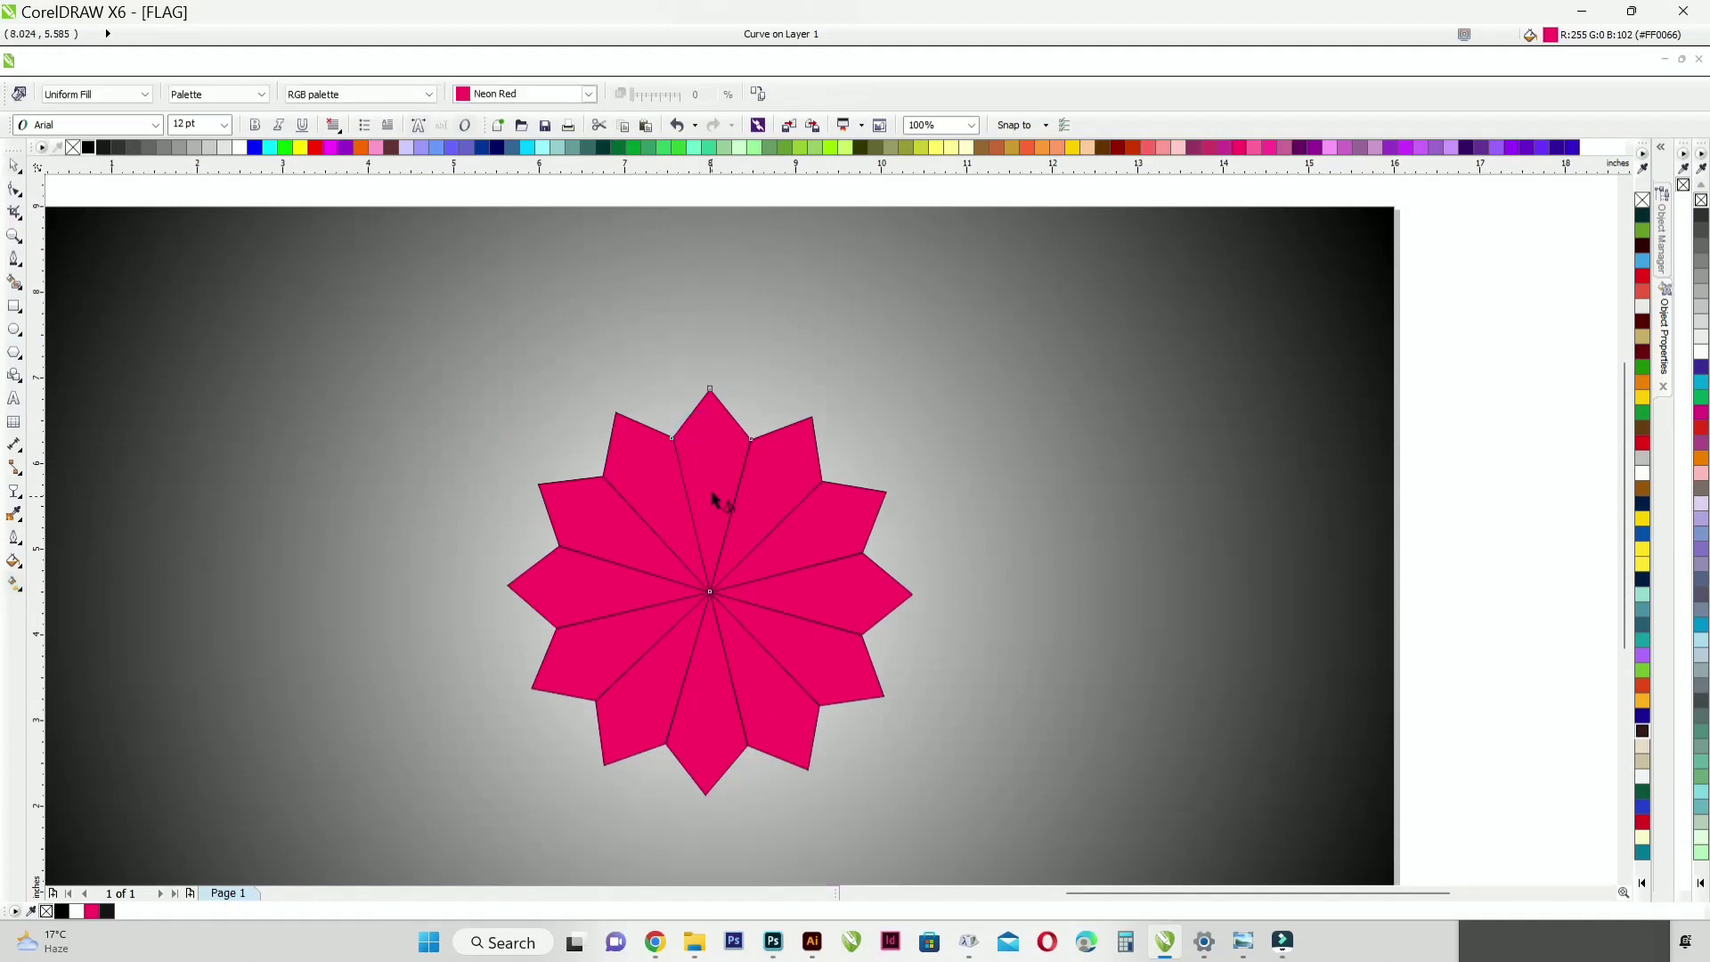
scroll(712, 489, up, 2)
drag(597, 448, 799, 448)
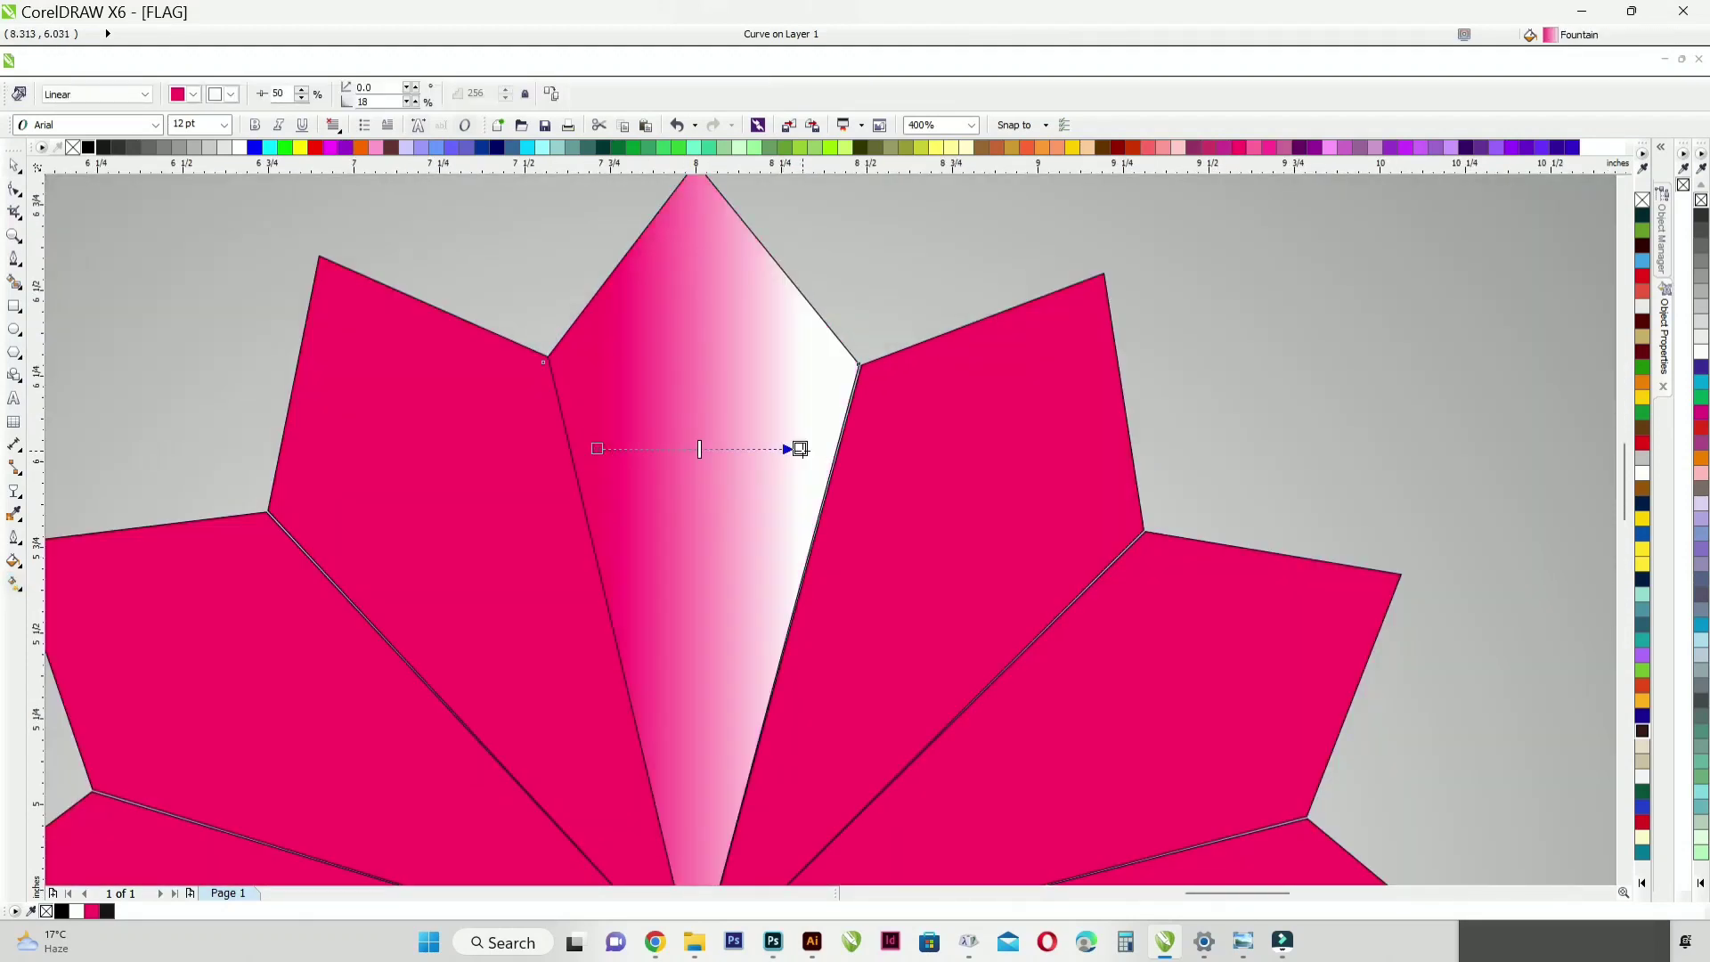
Step: Colour the top petal's gradient from amber to red-orange and tilt its direction slightly
double_click(1643, 142)
click(1482, 438)
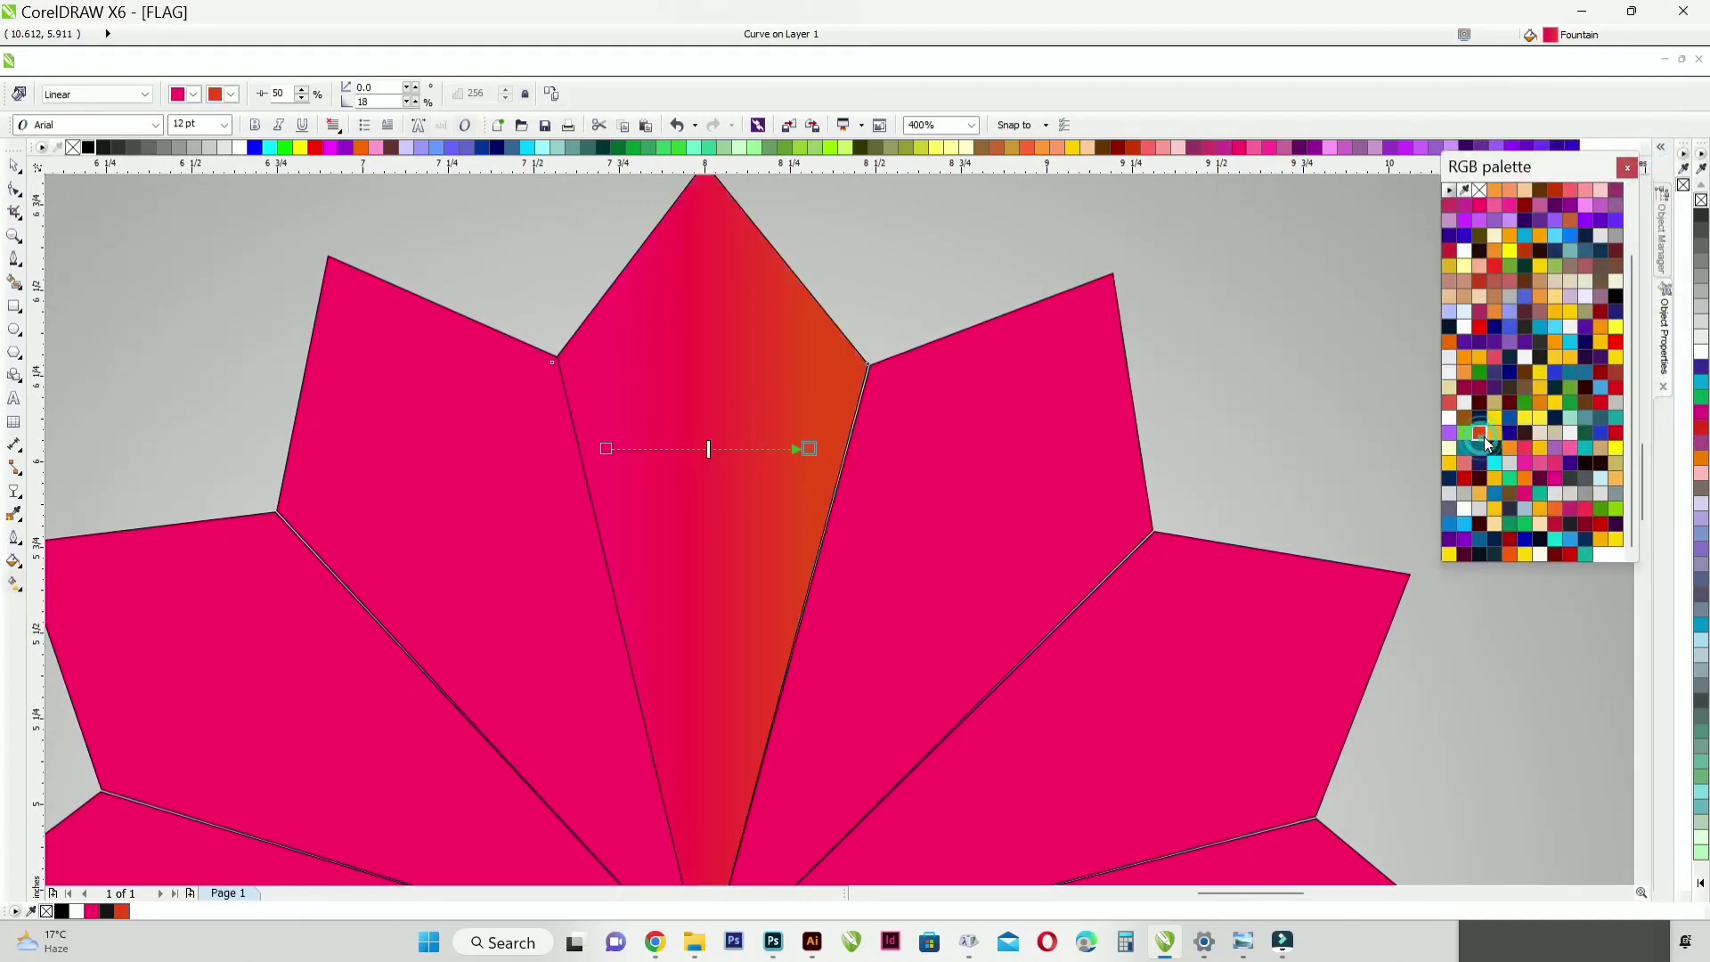
drag(1479, 357, 607, 450)
scroll(703, 463, up, 1)
scroll(710, 470, down, 2)
scroll(685, 459, up, 1)
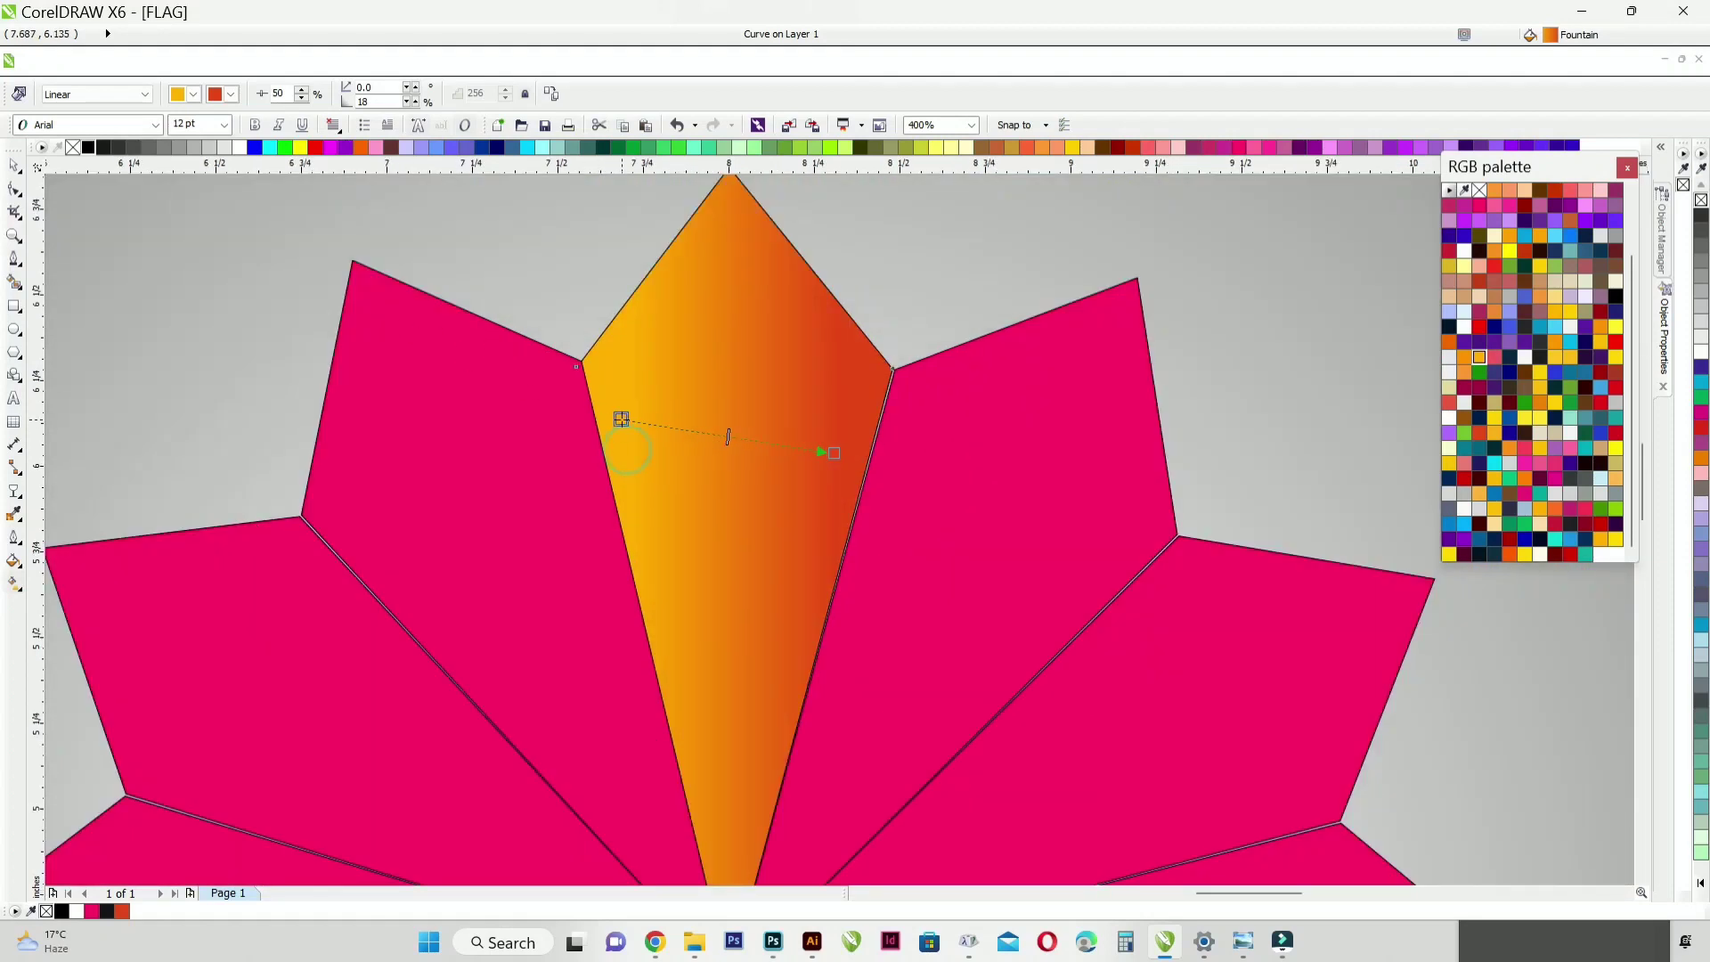
click(15, 166)
Step: Copy the top petal's orange gradient fill to the two adjacent petals on each side
scroll(722, 593, down, 2)
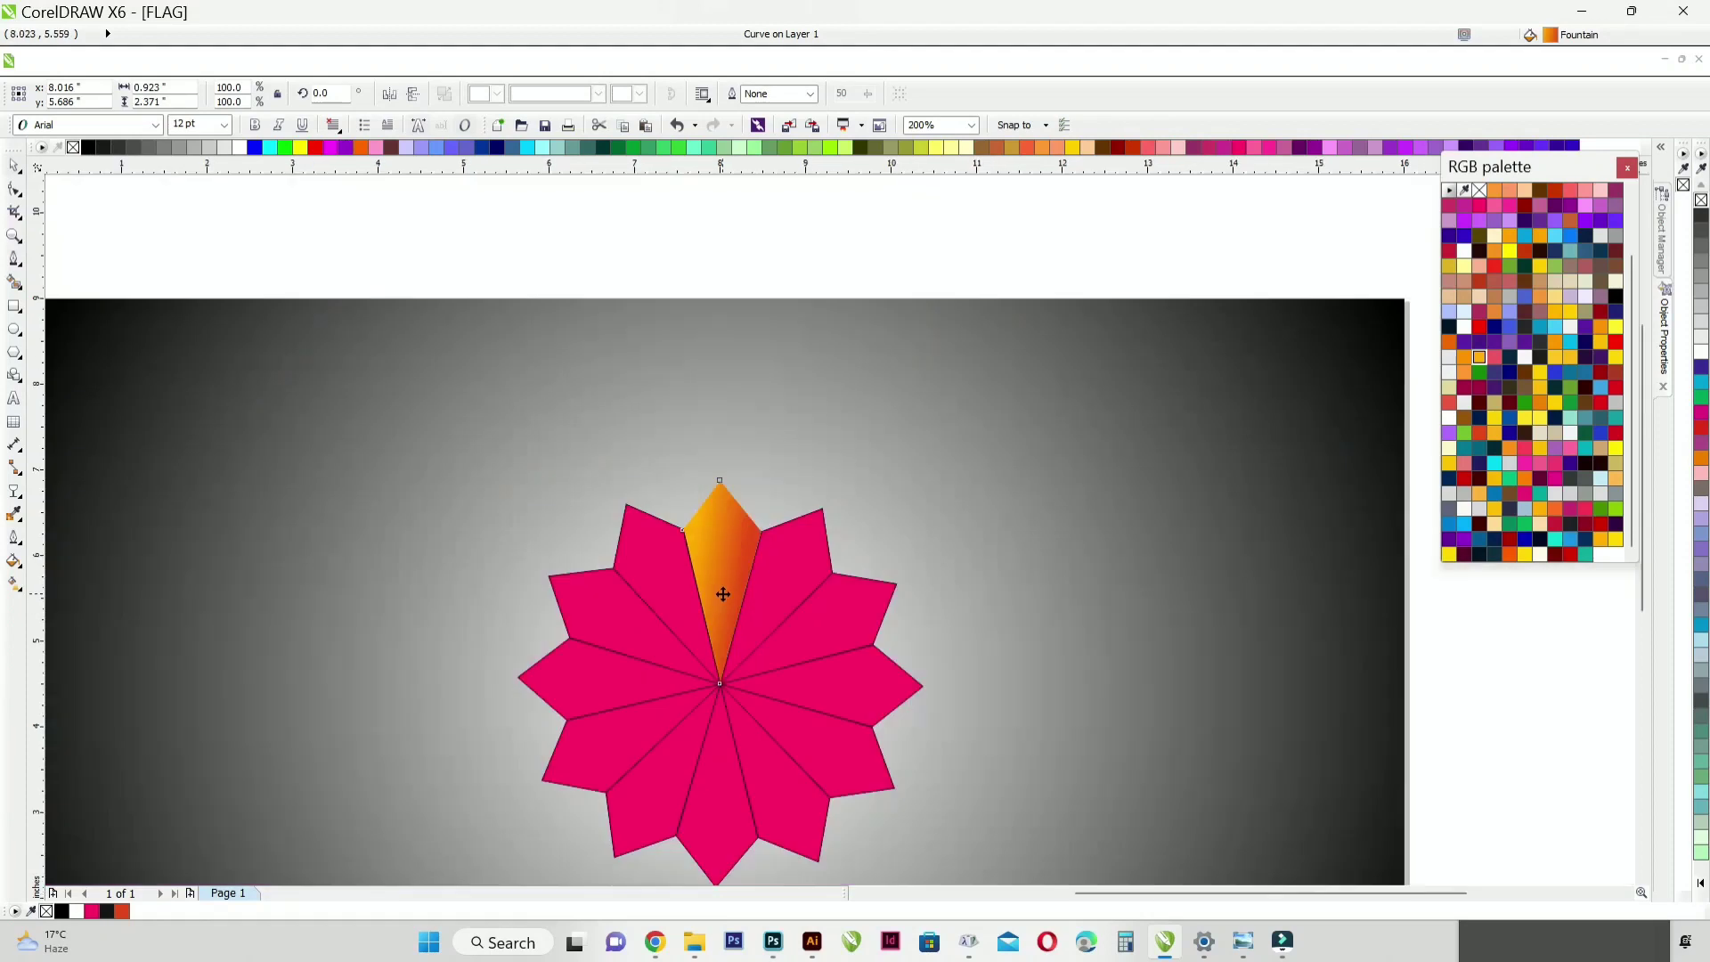
click(778, 256)
click(797, 583)
shift+click(866, 606)
shift+click(661, 564)
shift+click(590, 606)
key(alt+e)
key(m)
click(871, 500)
click(720, 522)
click(692, 211)
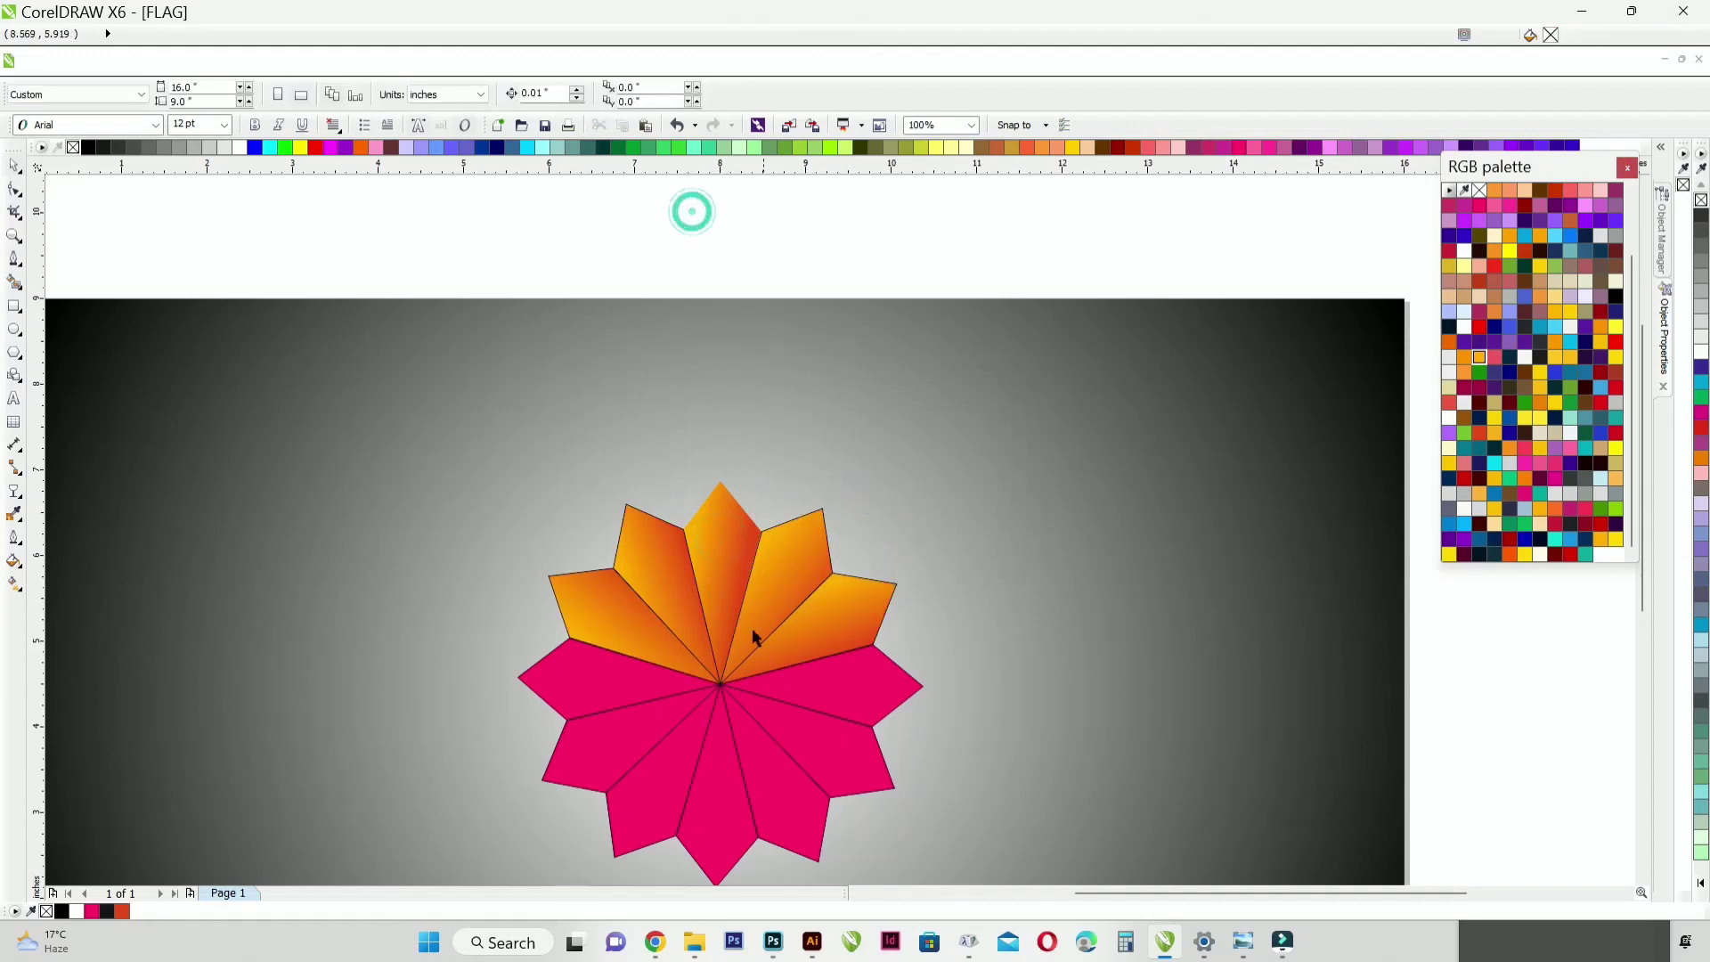
Step: Copy the orange gradient fill from an upper petal to the three bottom petals
click(646, 817)
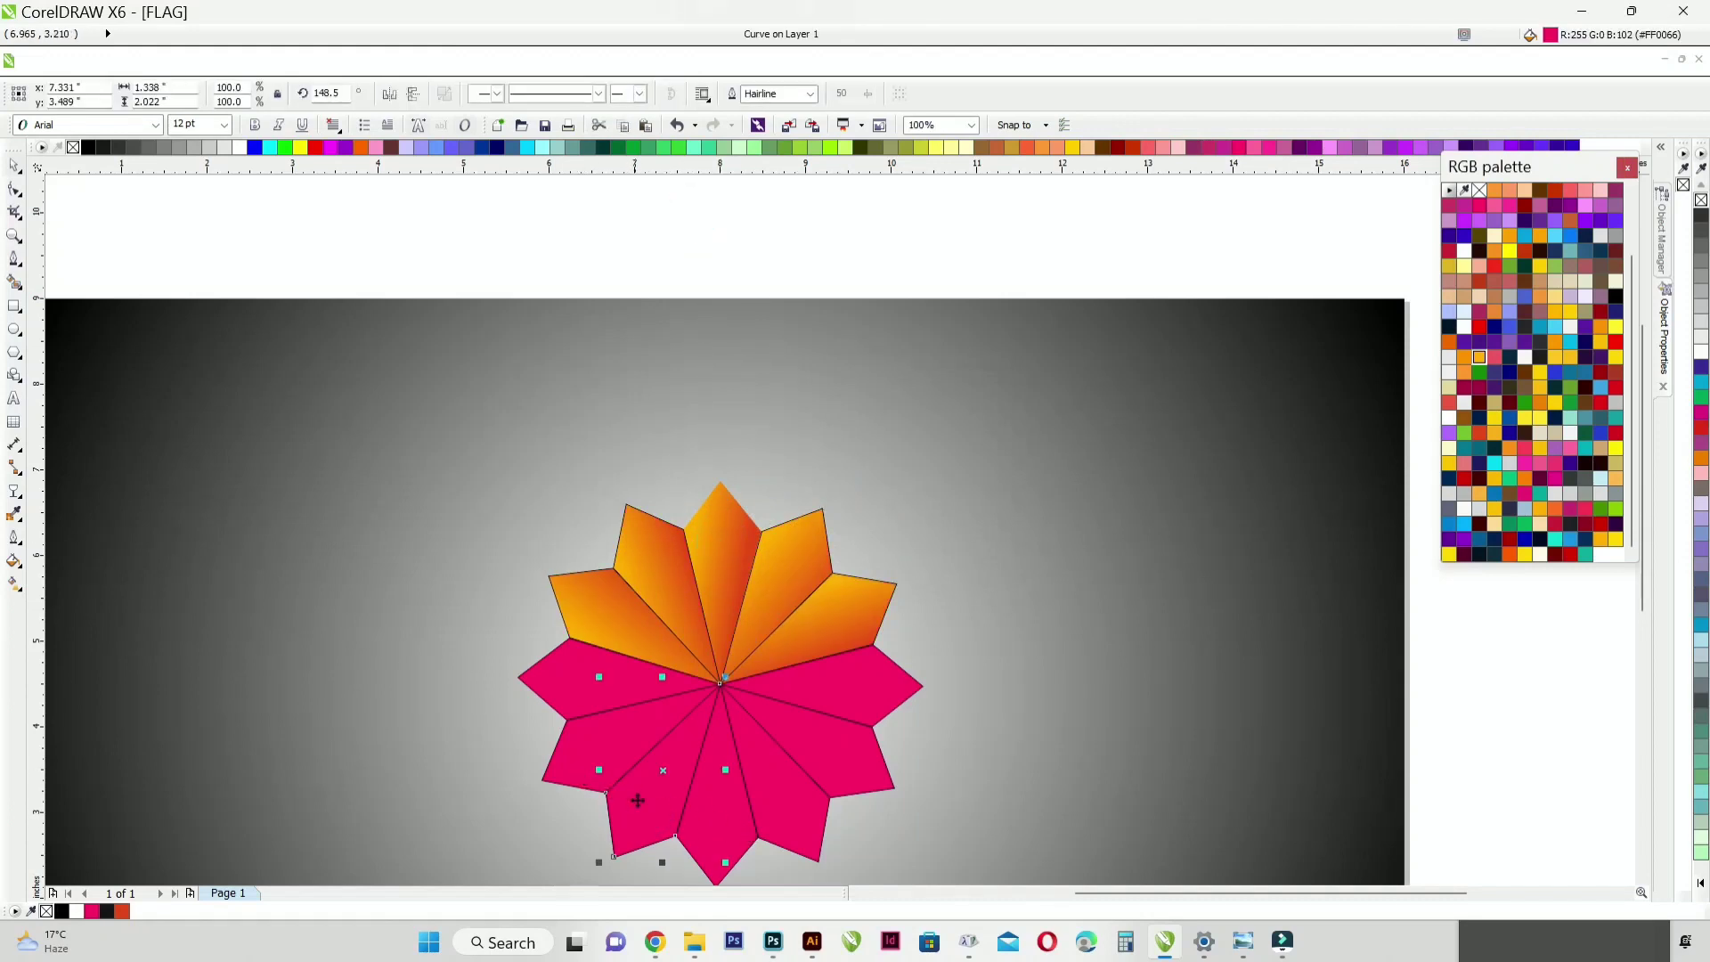
click(589, 772)
click(652, 808)
shift+click(741, 810)
shift+click(805, 818)
key(alt+e)
key(m)
key(Return)
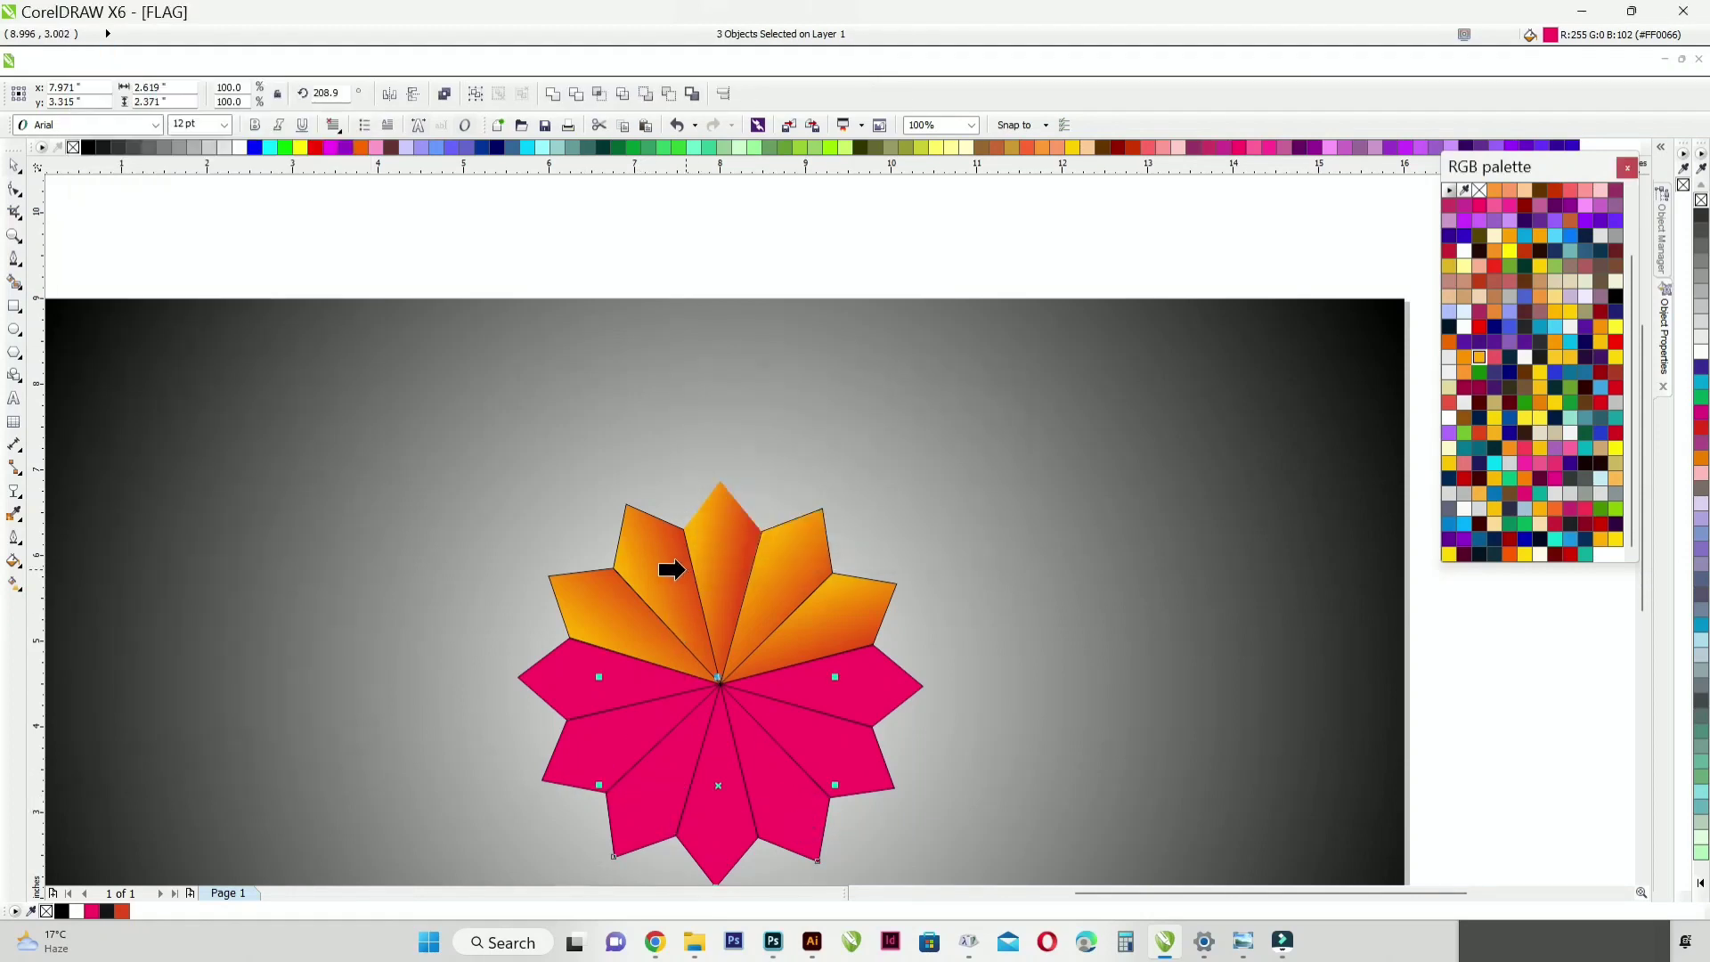
click(681, 570)
click(764, 217)
scroll(876, 481, down, 1)
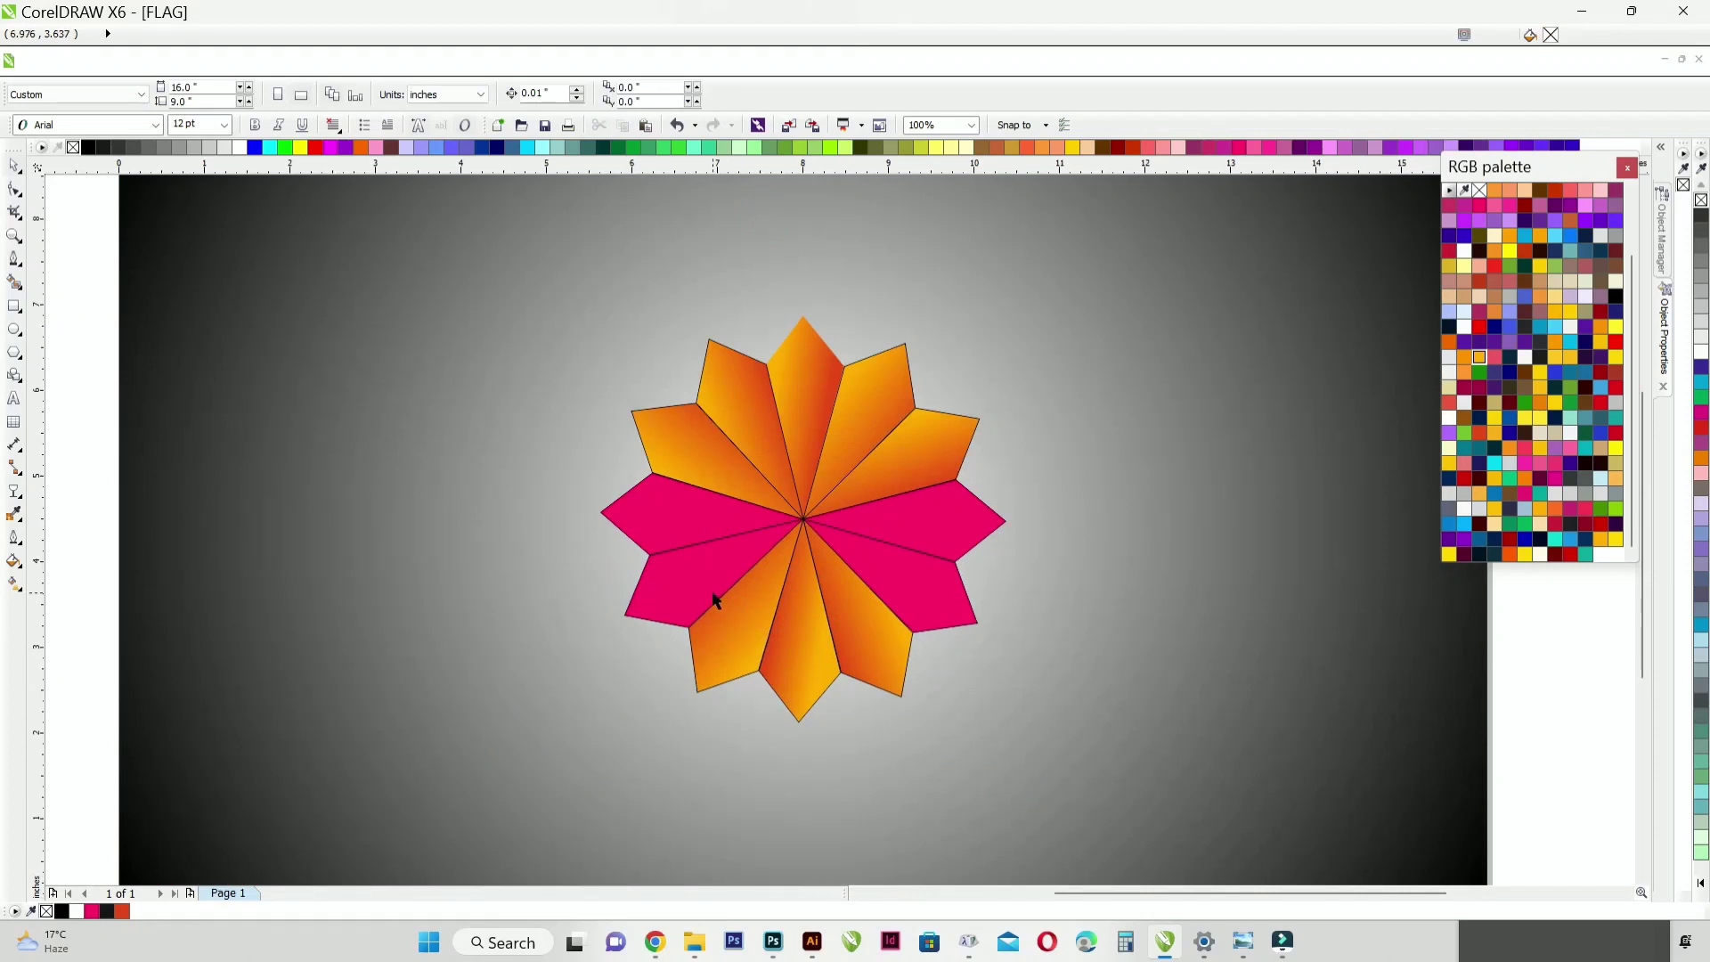
Step: Copy the top petal's orange gradient fill to the two pink petals just below the horizontal pair
click(717, 601)
shift+click(924, 599)
key(ctrl+shift+a)
click(873, 497)
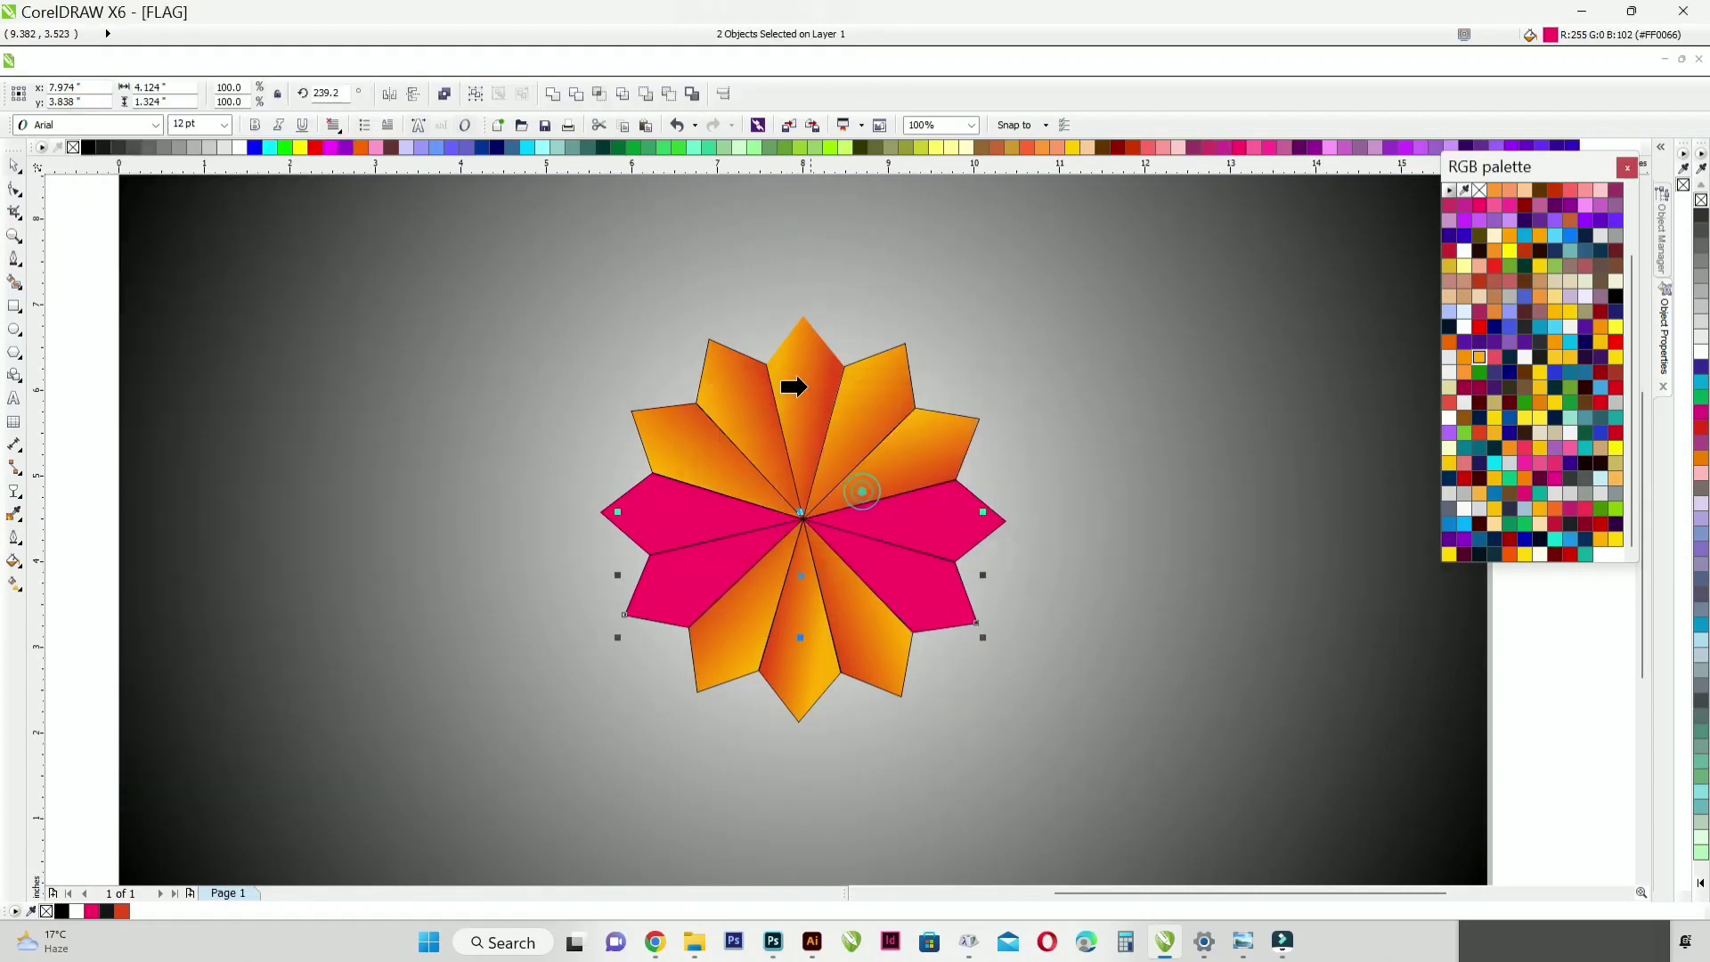
click(809, 387)
click(570, 565)
Step: Recolour the gradient of the petal directly below the left pink one from green to dark green
click(693, 575)
click(13, 584)
scroll(681, 562, up, 2)
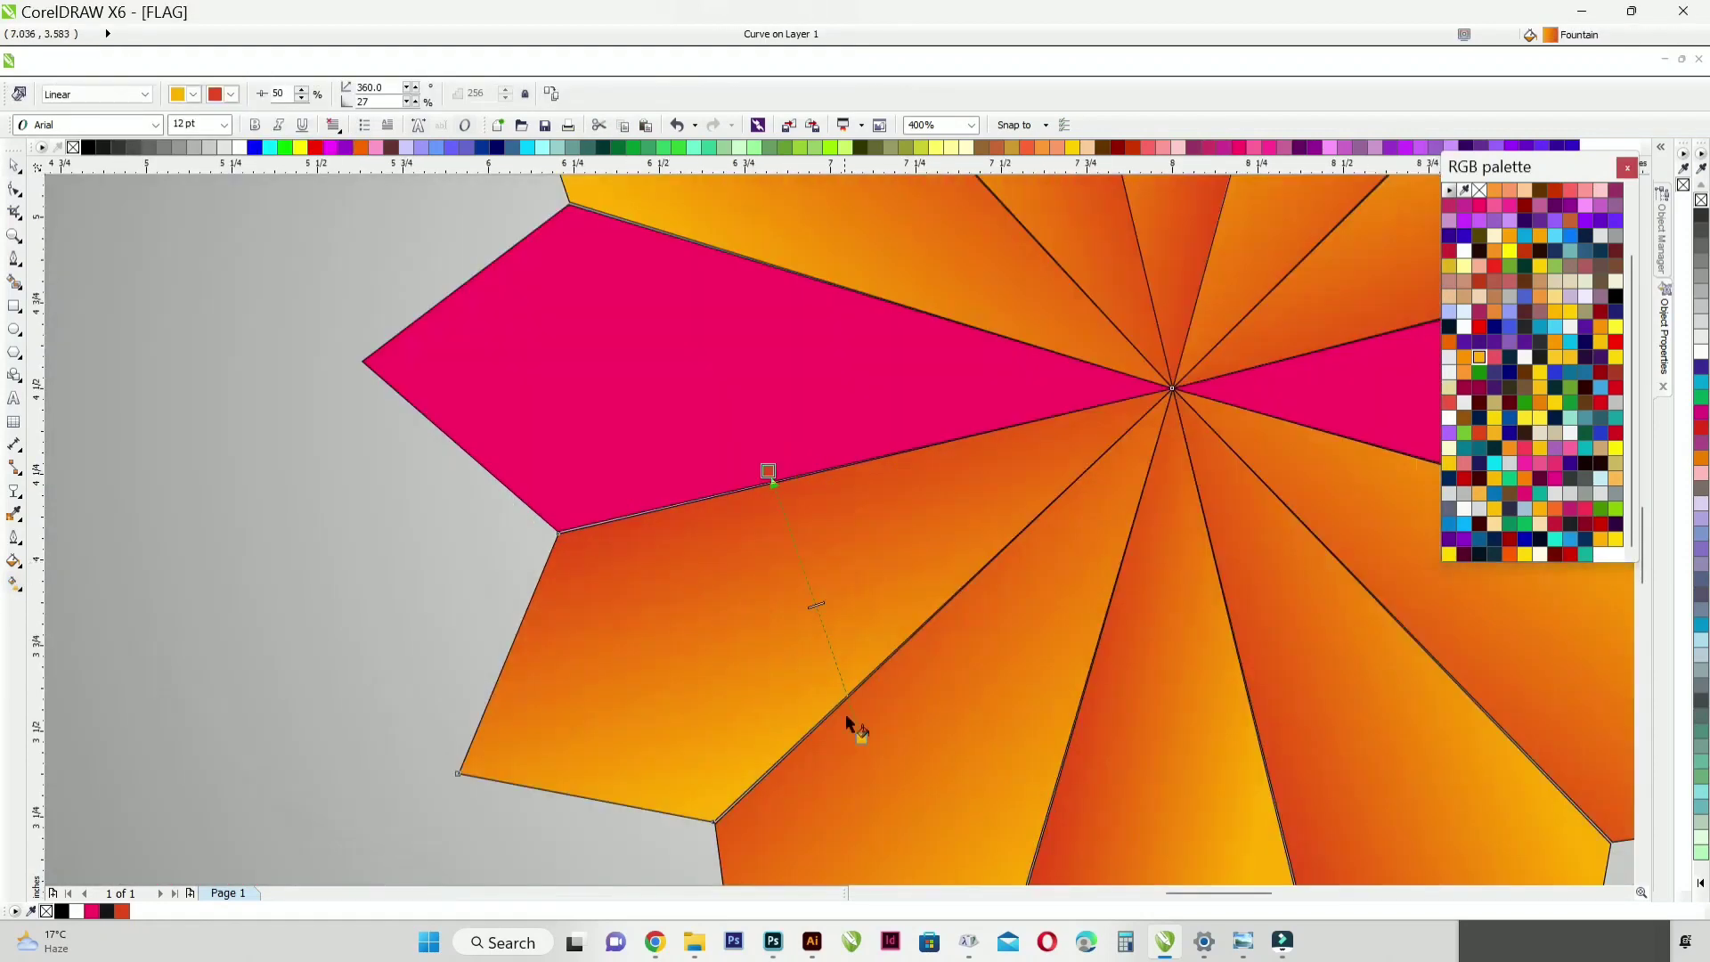
click(861, 737)
click(1480, 451)
click(1492, 447)
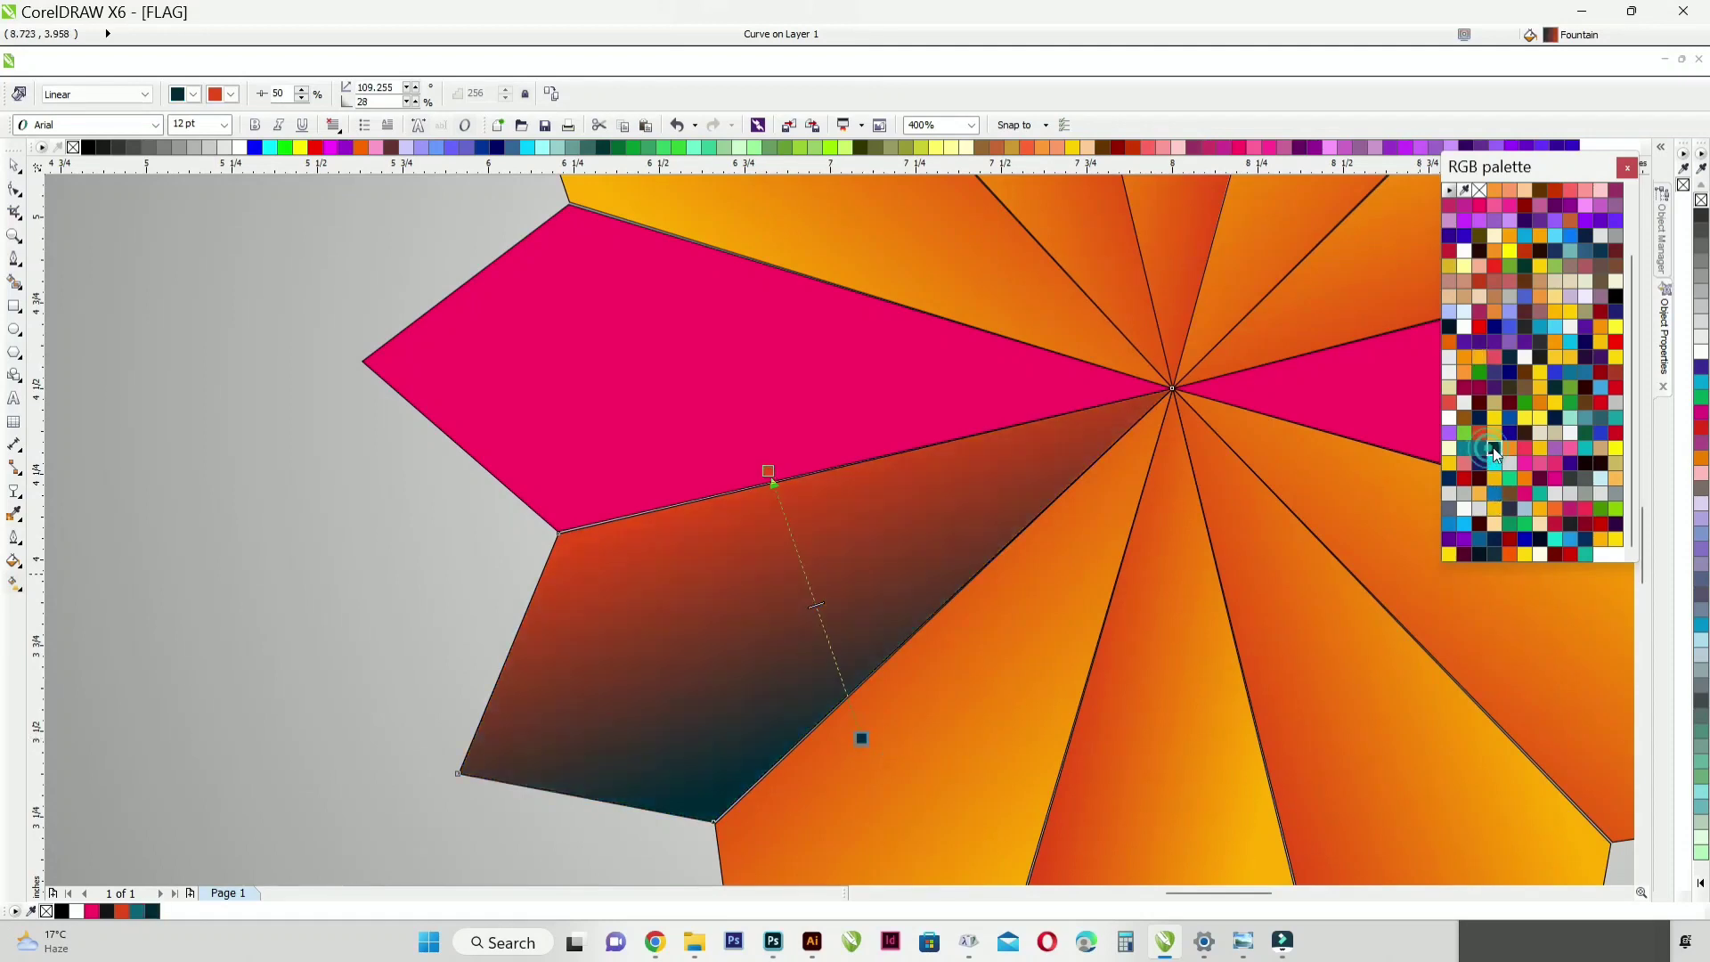
click(1526, 406)
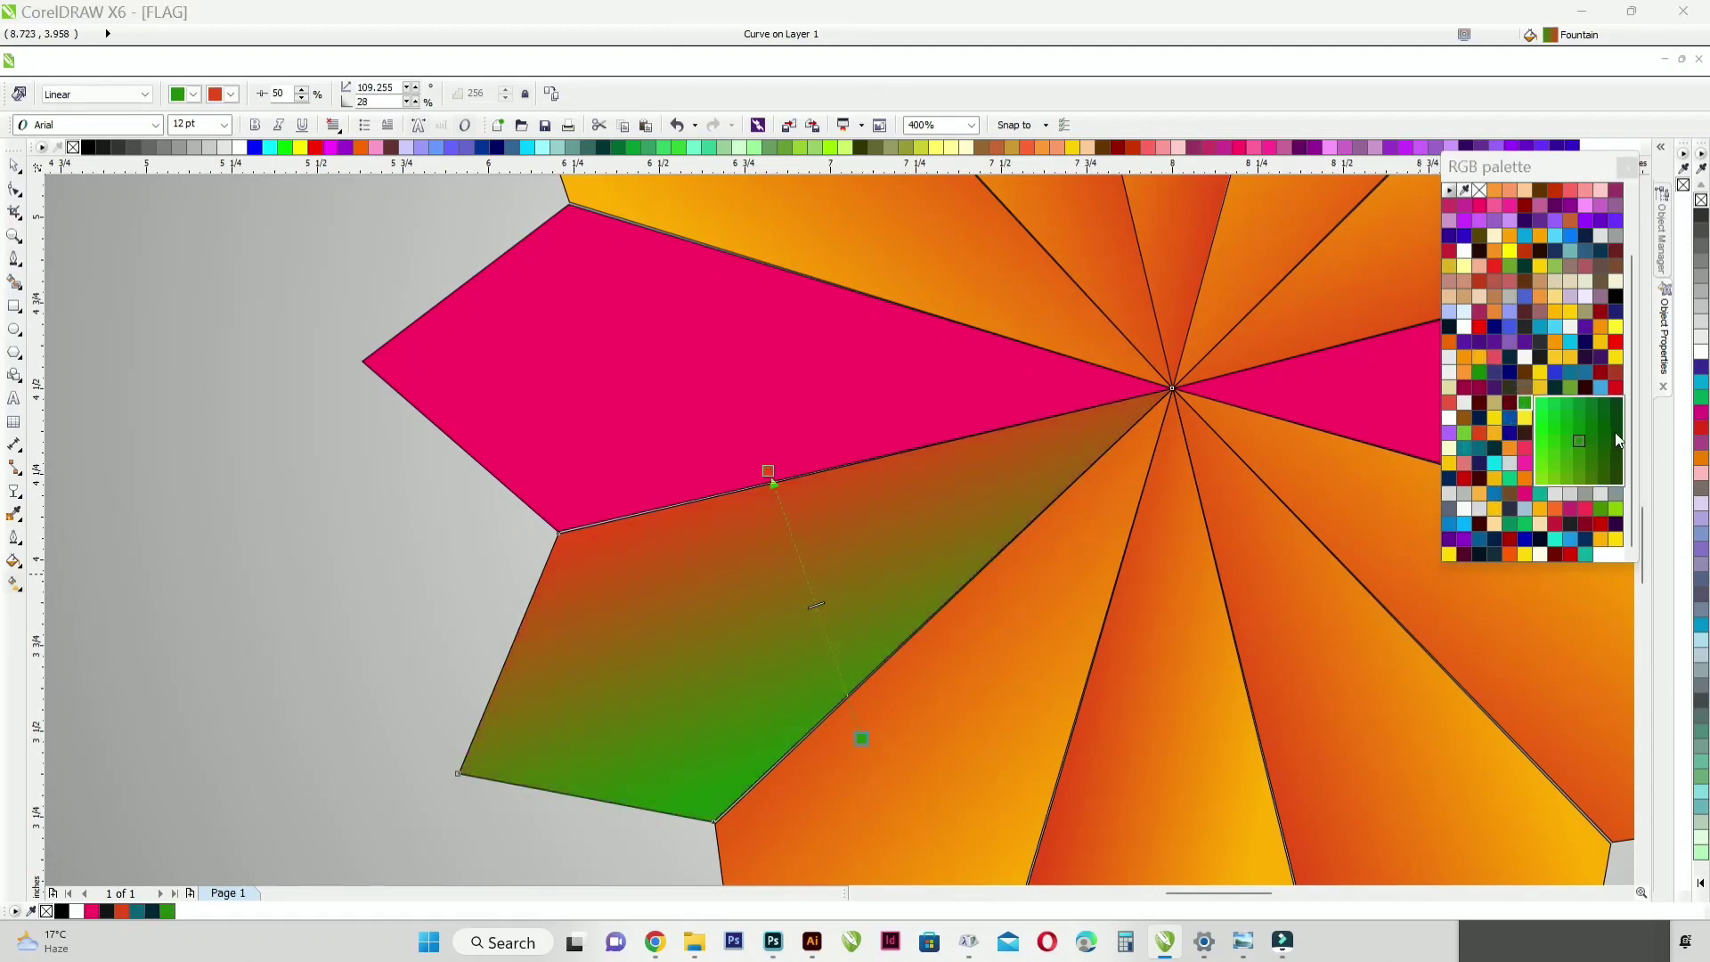
click(1613, 432)
scroll(490, 552, down, 1)
key(space)
Step: Copy the green gradient fill to the other four lower petals
shift+click(954, 760)
key(ctrl+shift+a)
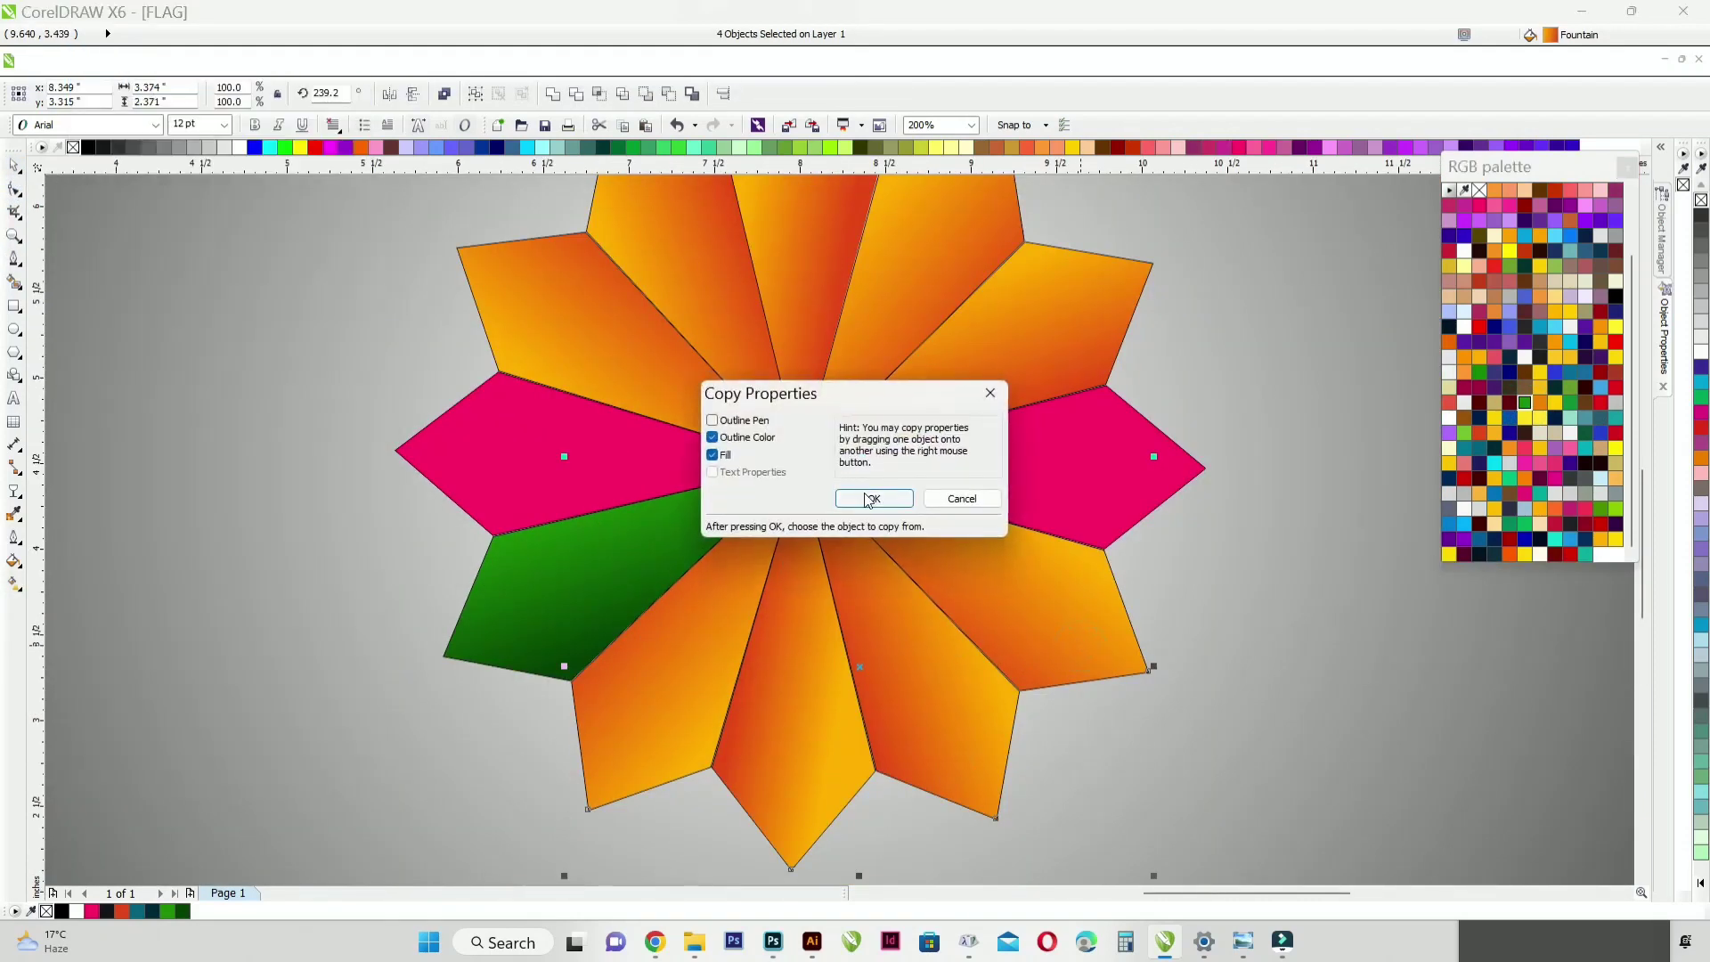
click(870, 495)
click(567, 567)
scroll(895, 623, down, 1)
Step: Apply a vertical linear gradient to the left pink petal with the Interactive Fill tool
click(682, 540)
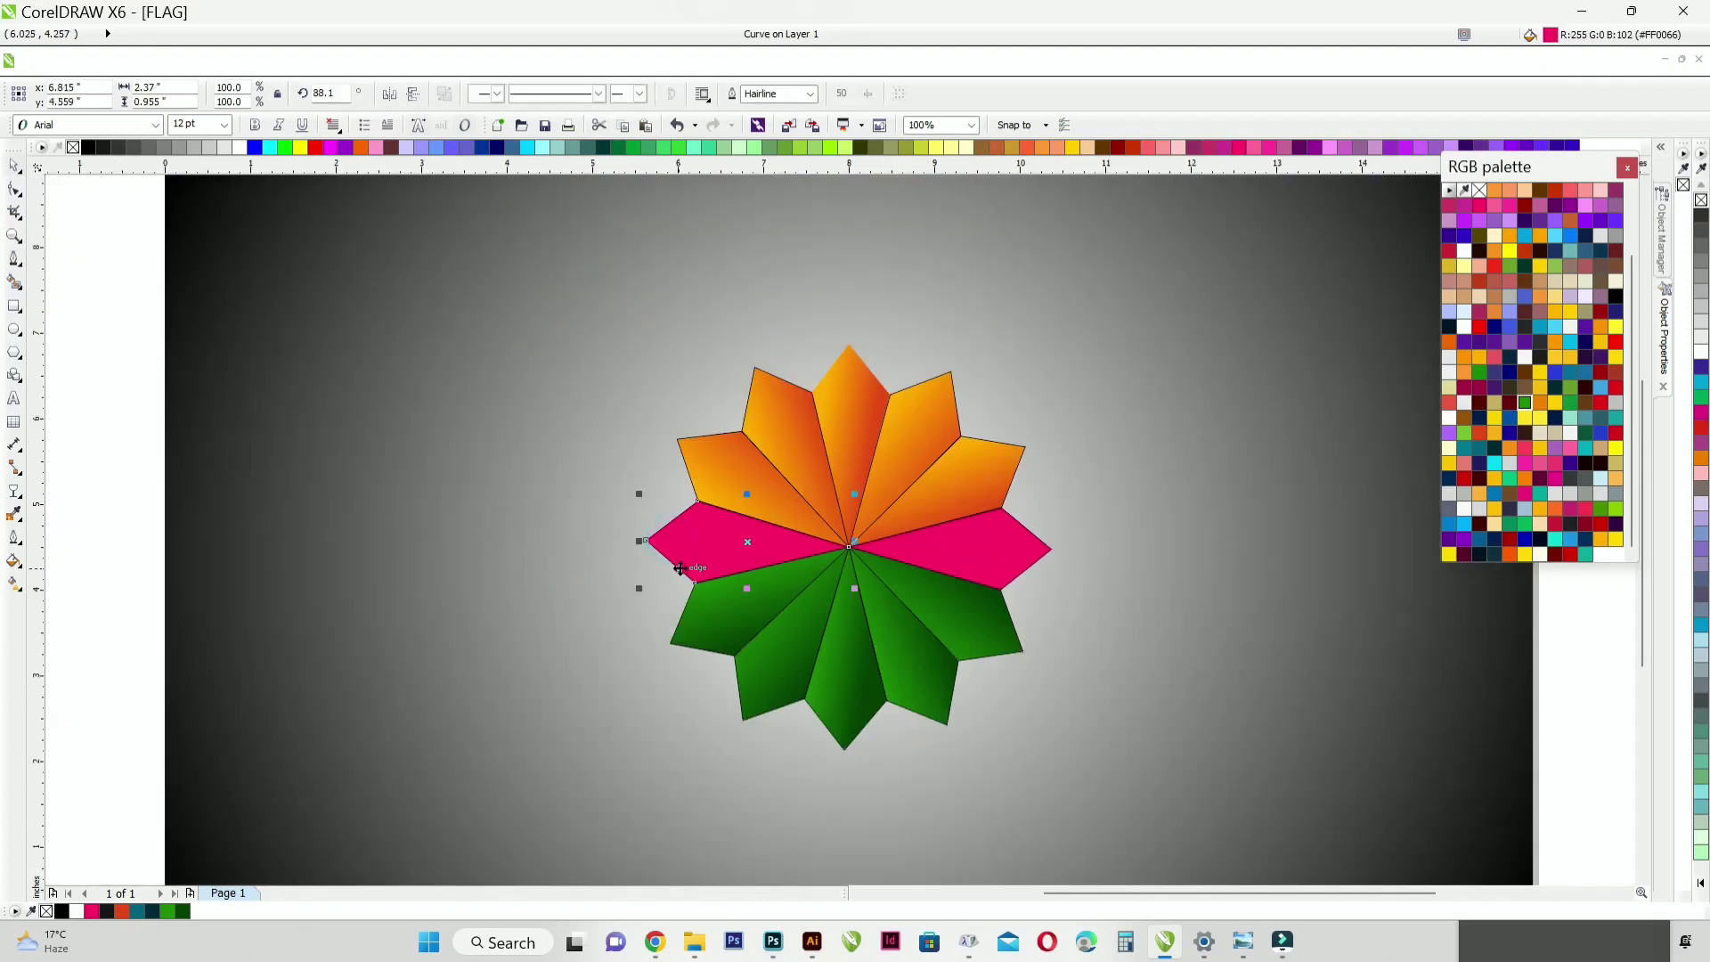
scroll(682, 568, up, 1)
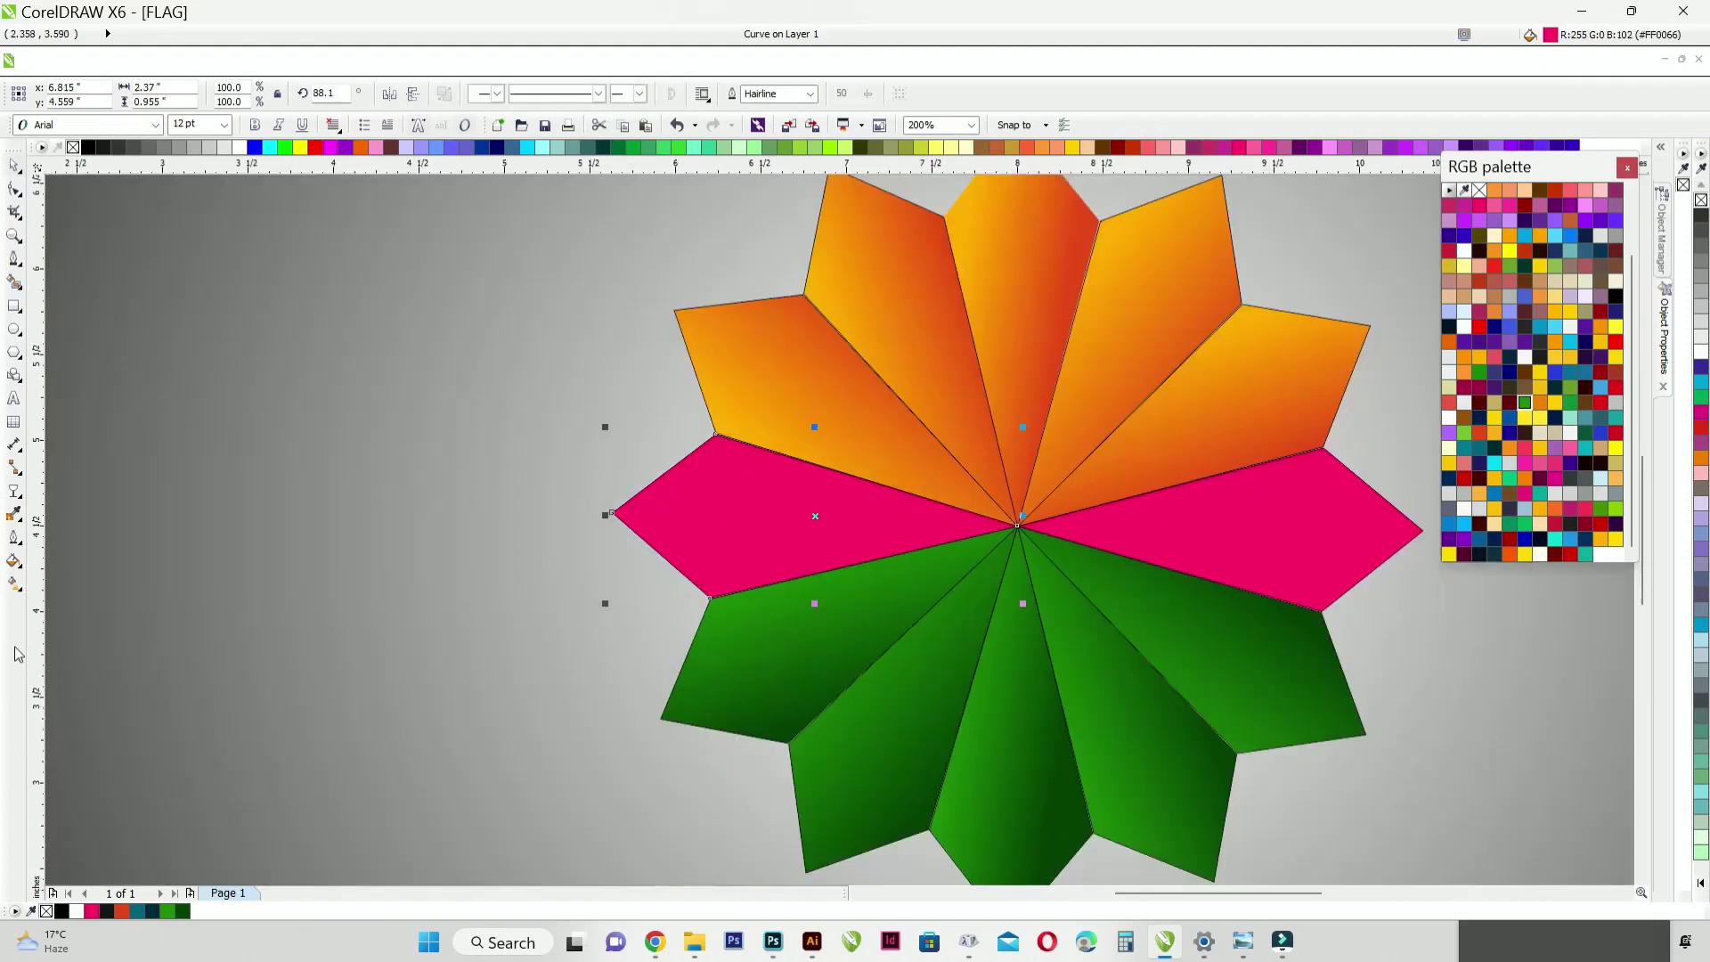
click(14, 584)
scroll(775, 512, up, 2)
drag(776, 440, 776, 767)
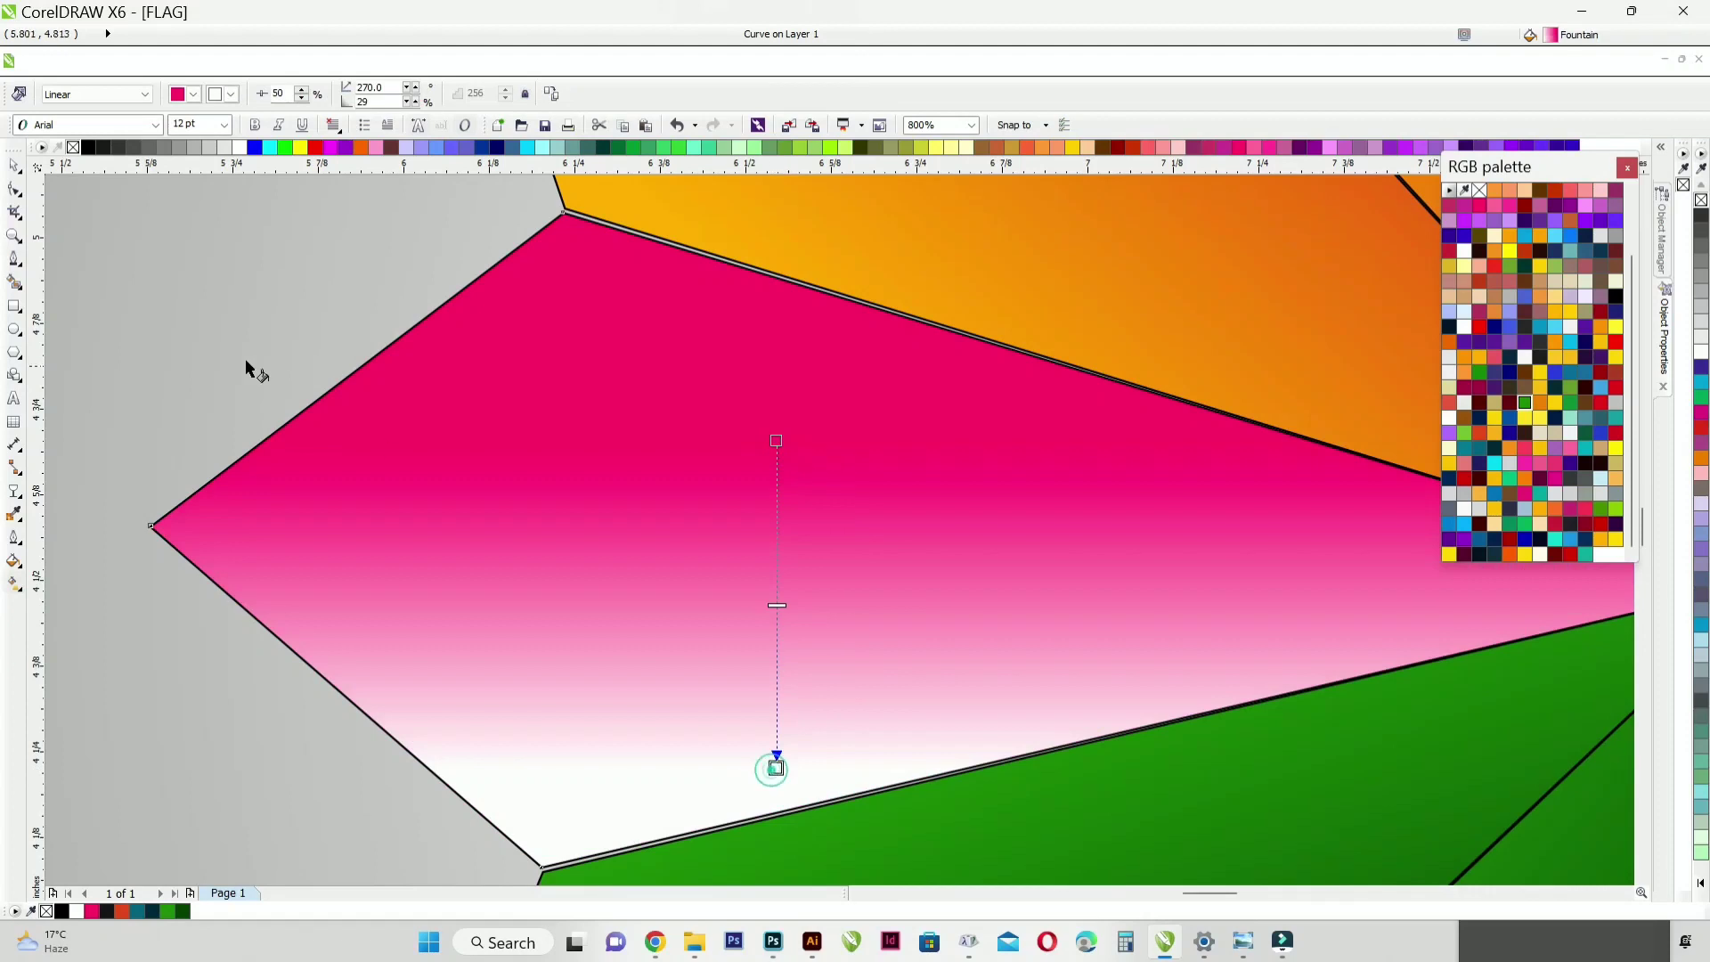
Step: Colour the left petal's gradient from white to light grey
click(215, 147)
click(229, 146)
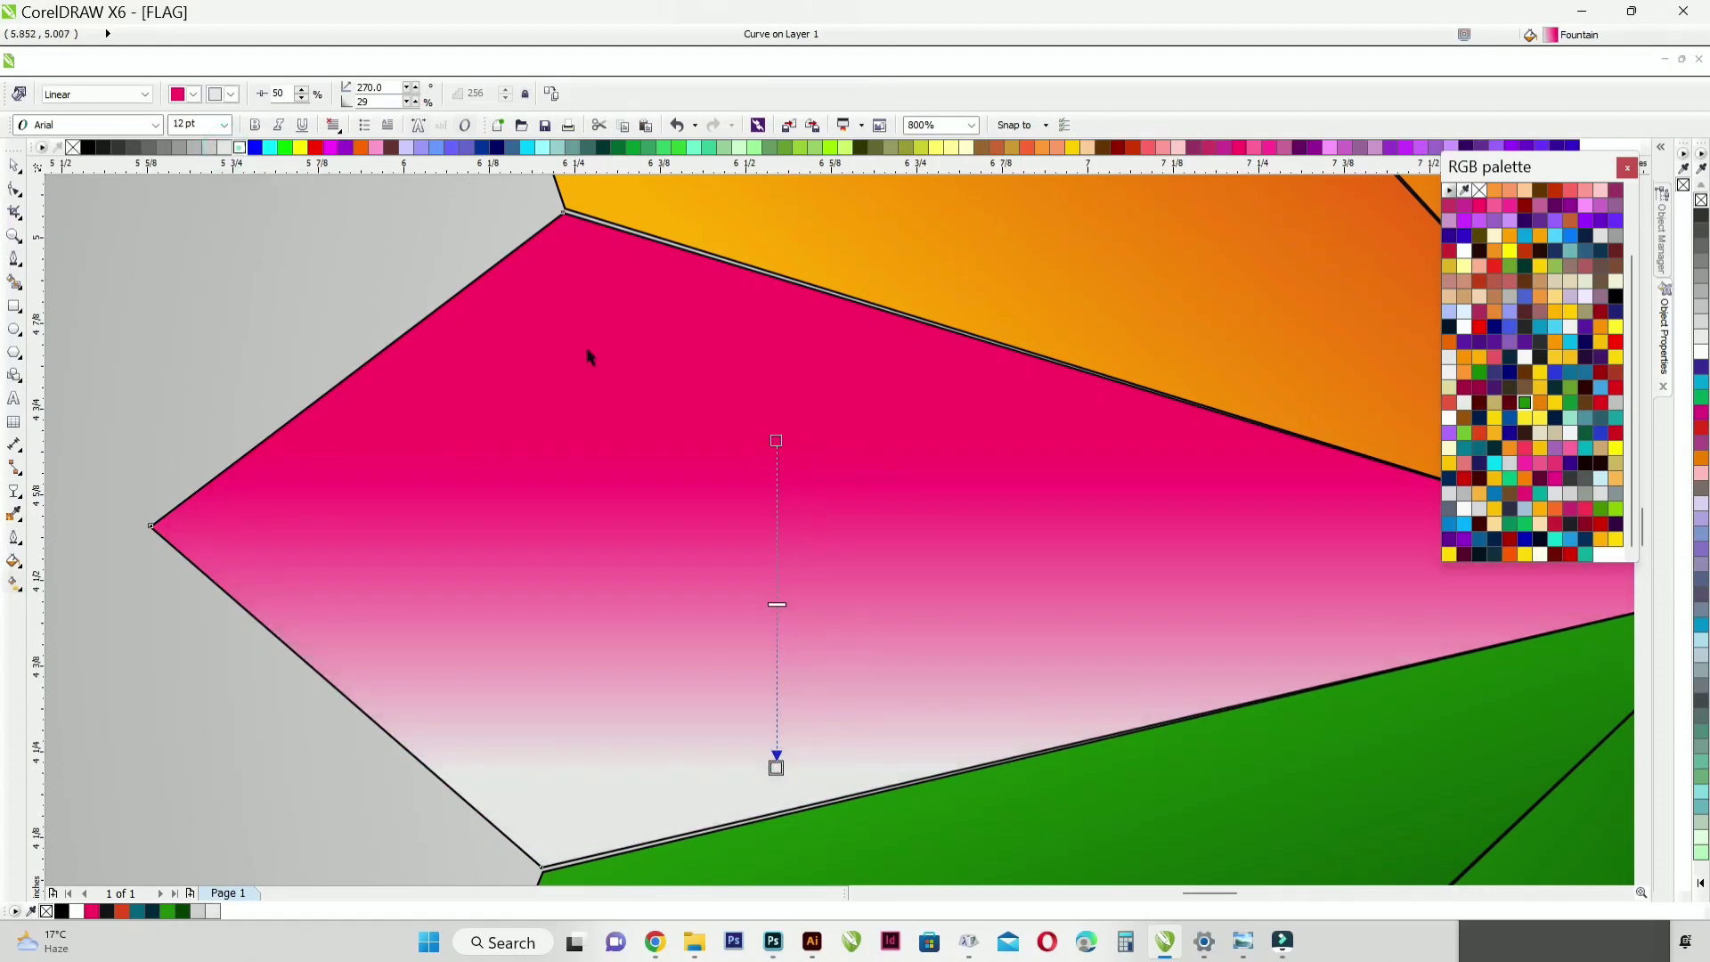
click(239, 147)
scroll(618, 484, down, 3)
scroll(662, 490, up, 1)
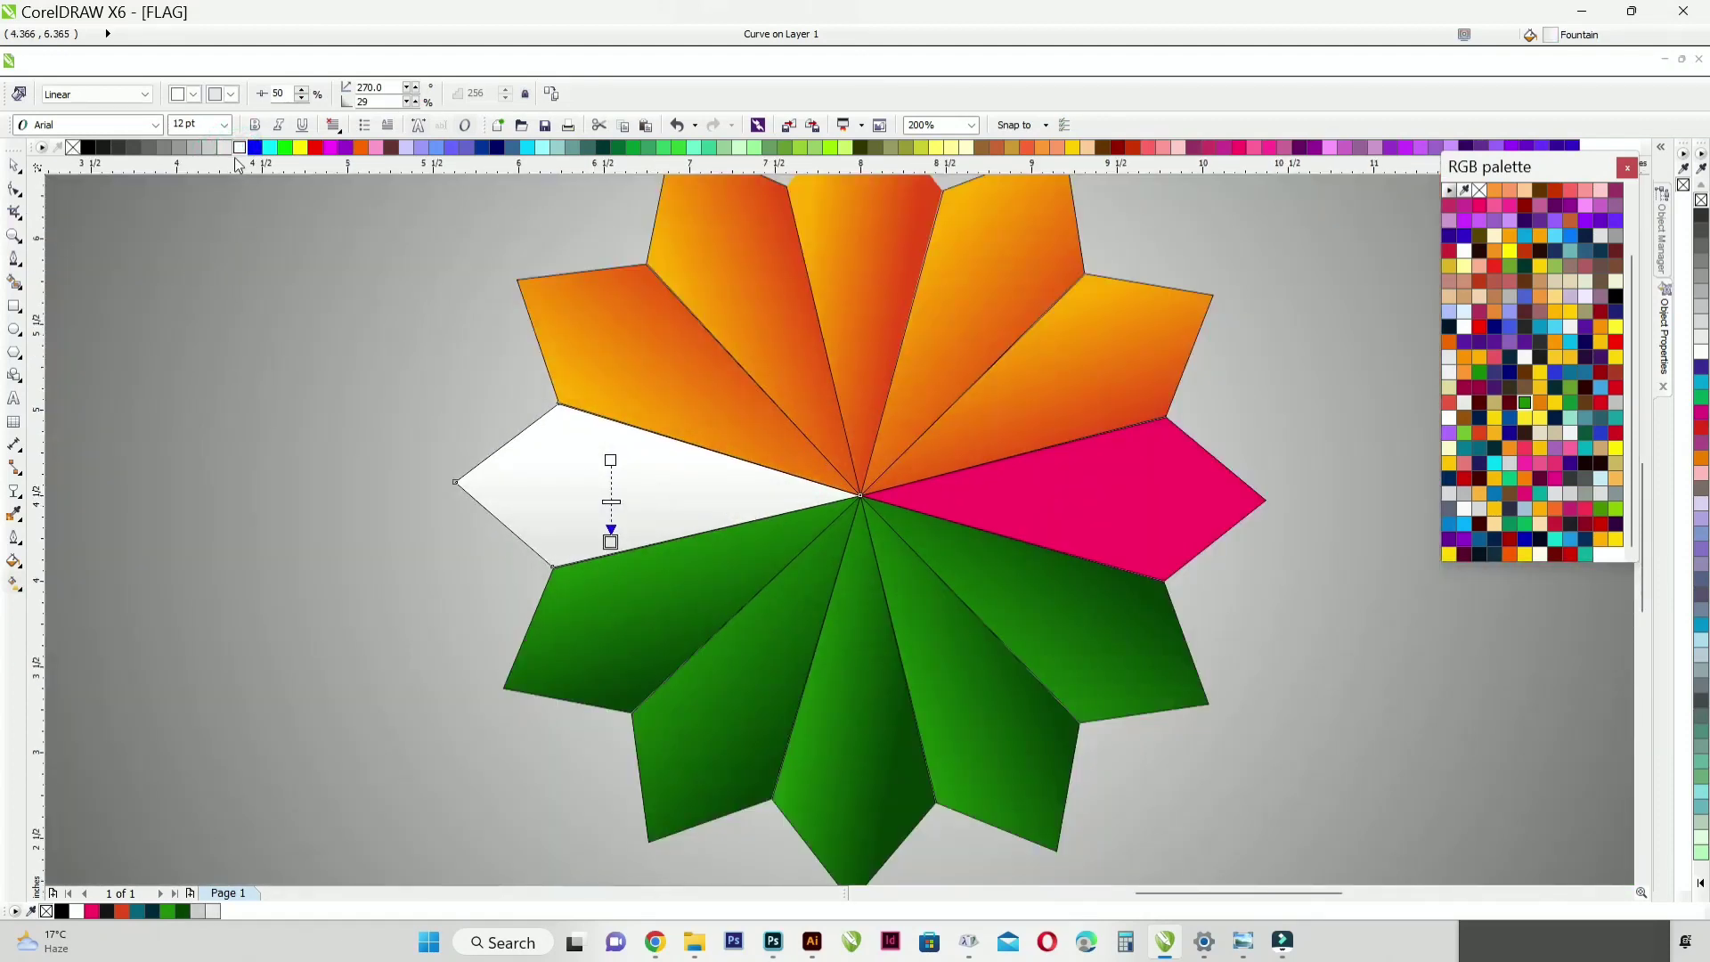
click(210, 147)
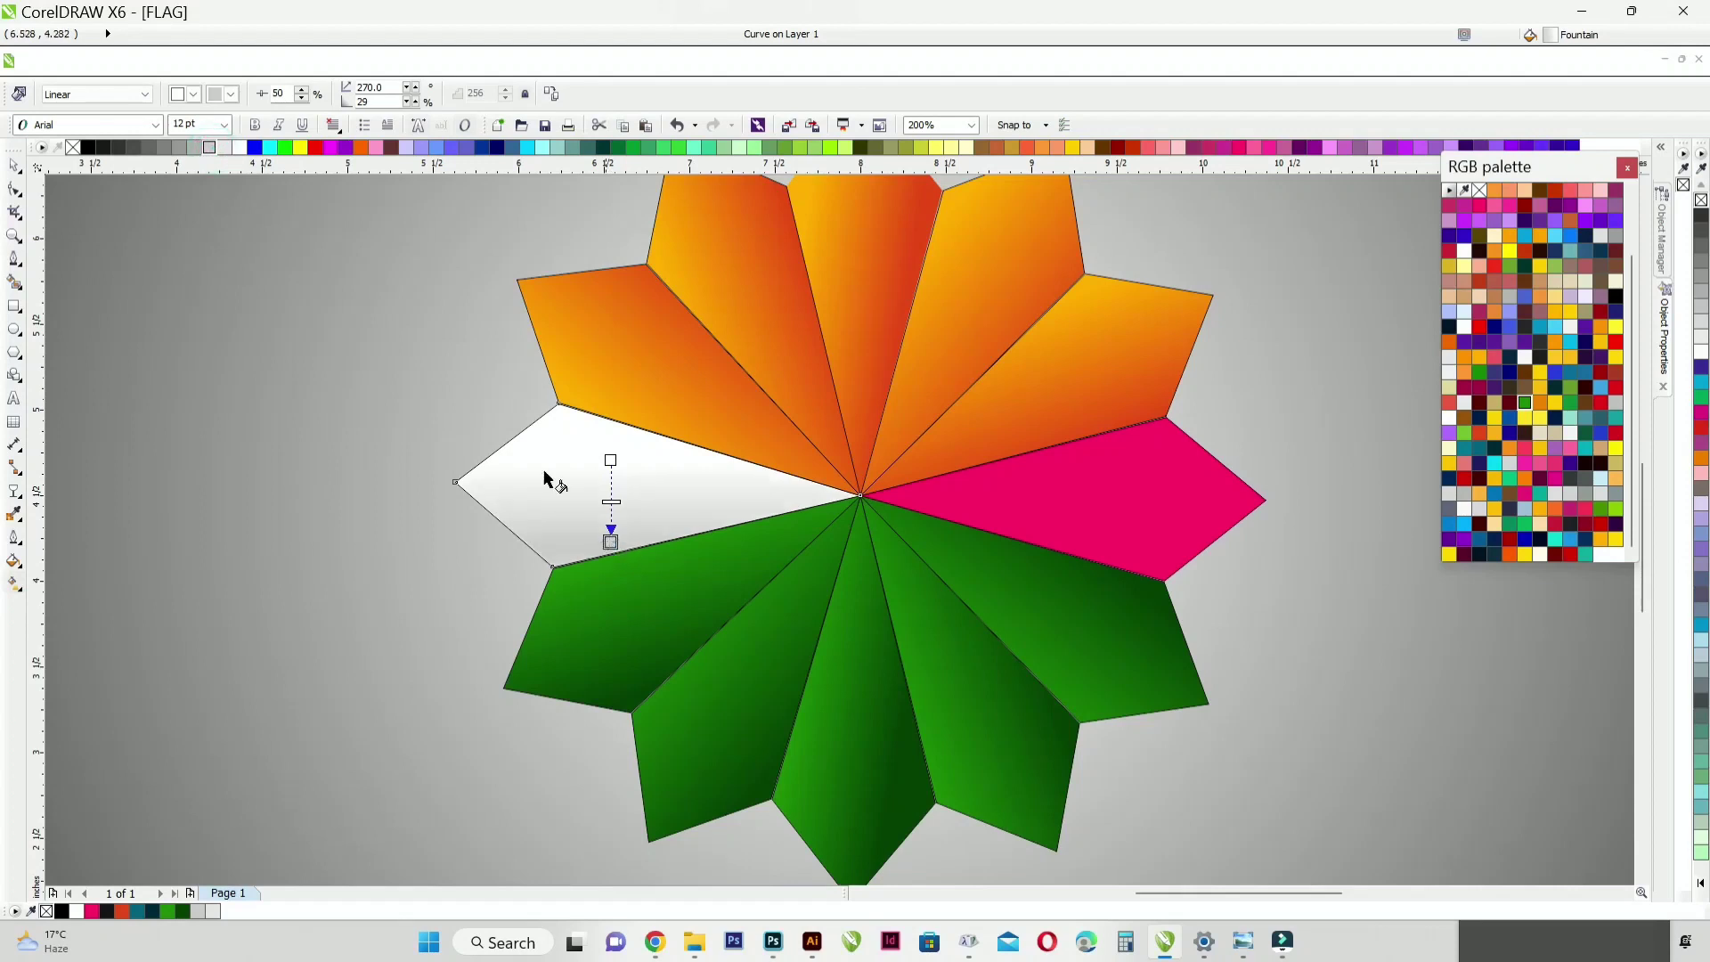
Step: Copy the left petal's white-to-grey gradient fill to the right pink petal
click(14, 167)
click(1191, 509)
key(alt+e)
key(m)
click(884, 497)
click(591, 477)
Step: Remove the outlines from all twelve petals
scroll(753, 581, down, 3)
drag(670, 411, 872, 704)
key(shift+F4)
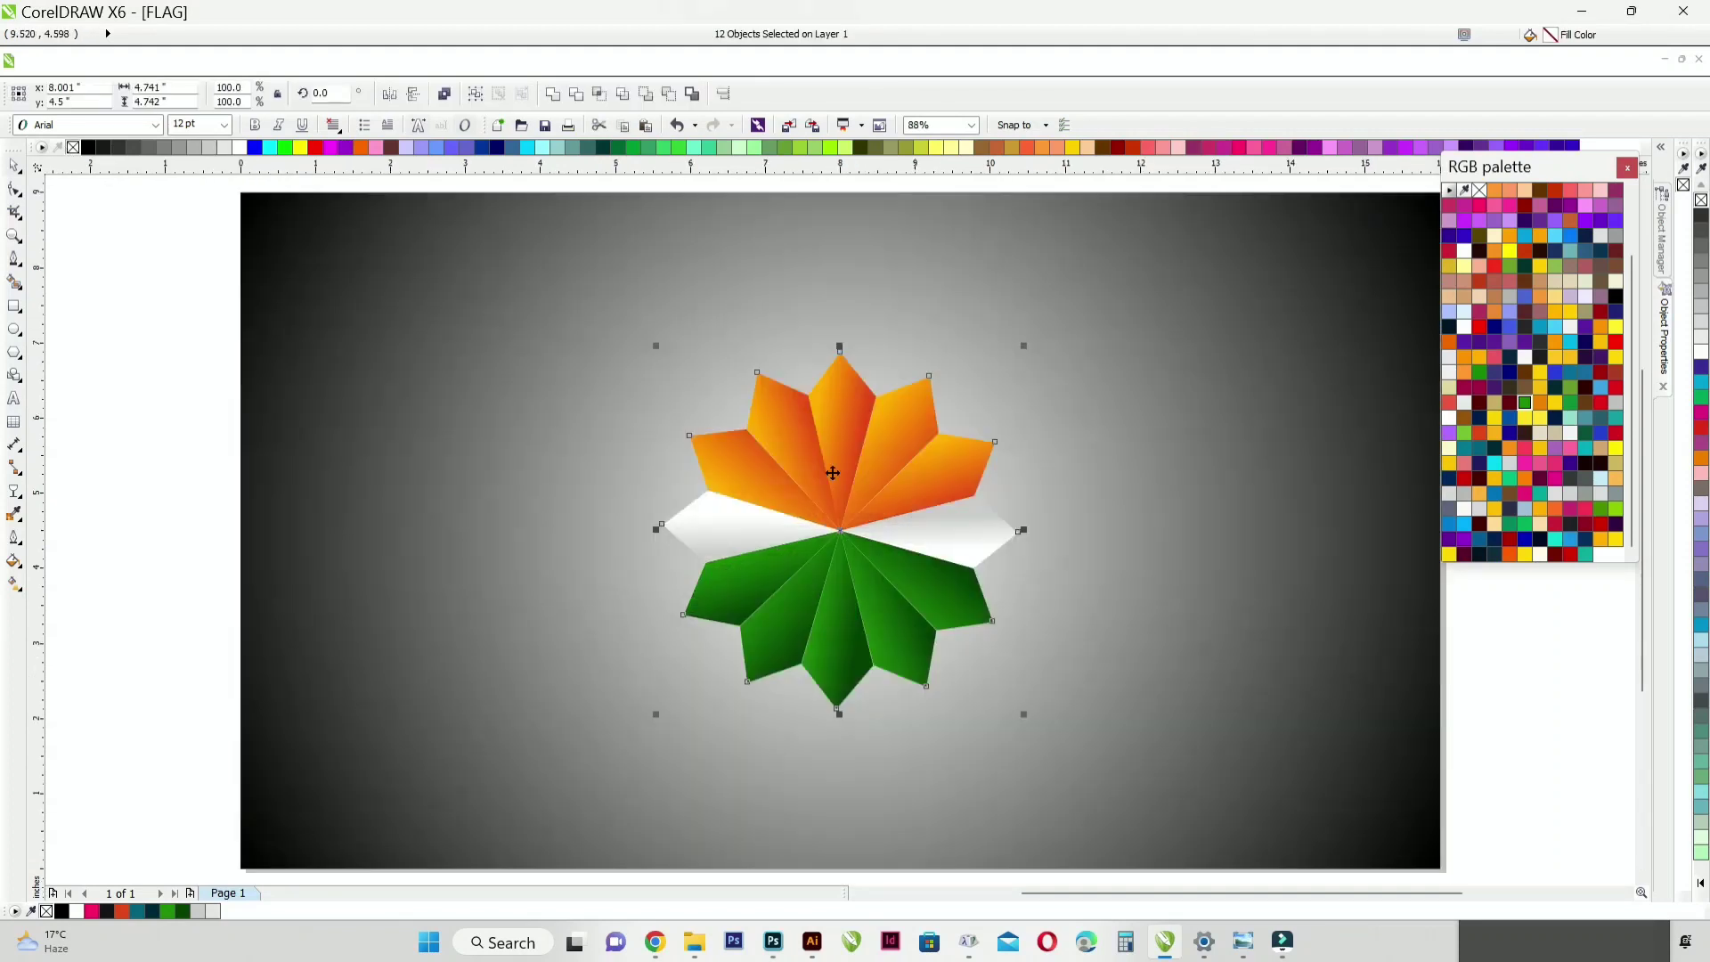
key(Escape)
Step: Enlarge the whole petal flower slightly and move it upward on the page
drag(163, 281, 1135, 780)
drag(1021, 345, 1030, 339)
drag(890, 464, 911, 384)
click(104, 302)
Step: Draw a circle about 1.09 inches wide centred on the petals' meeting point and fill it with white
click(14, 329)
scroll(864, 459, up, 2)
drag(804, 439, 821, 521)
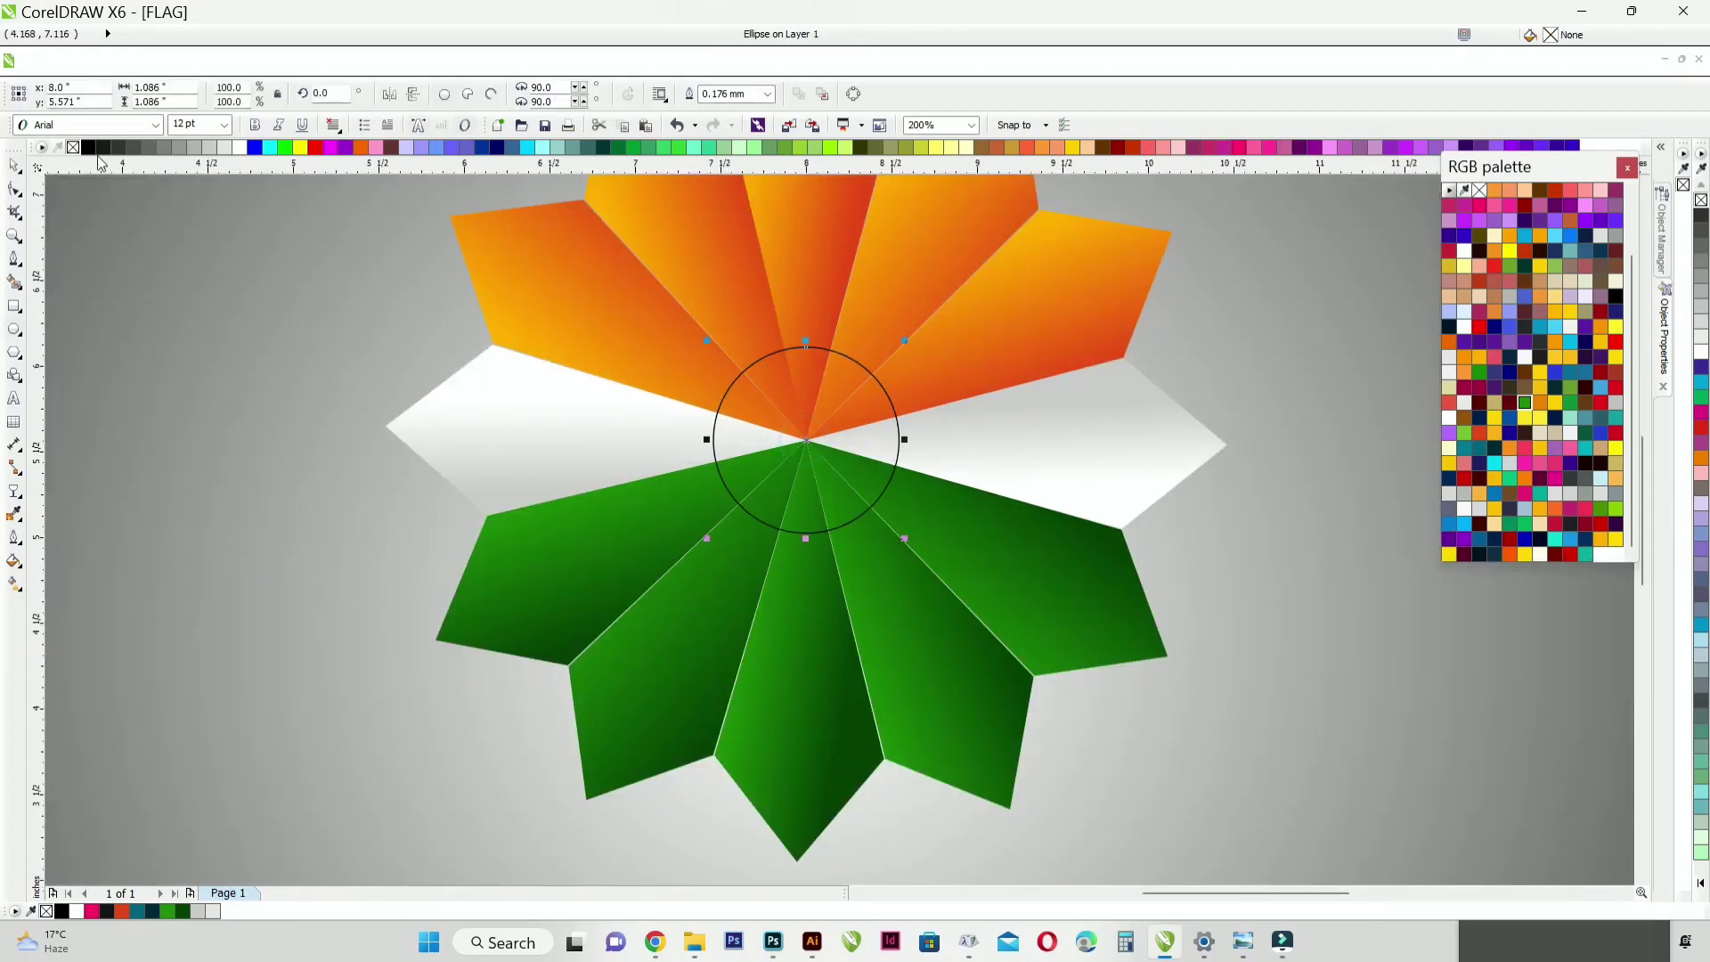
click(239, 148)
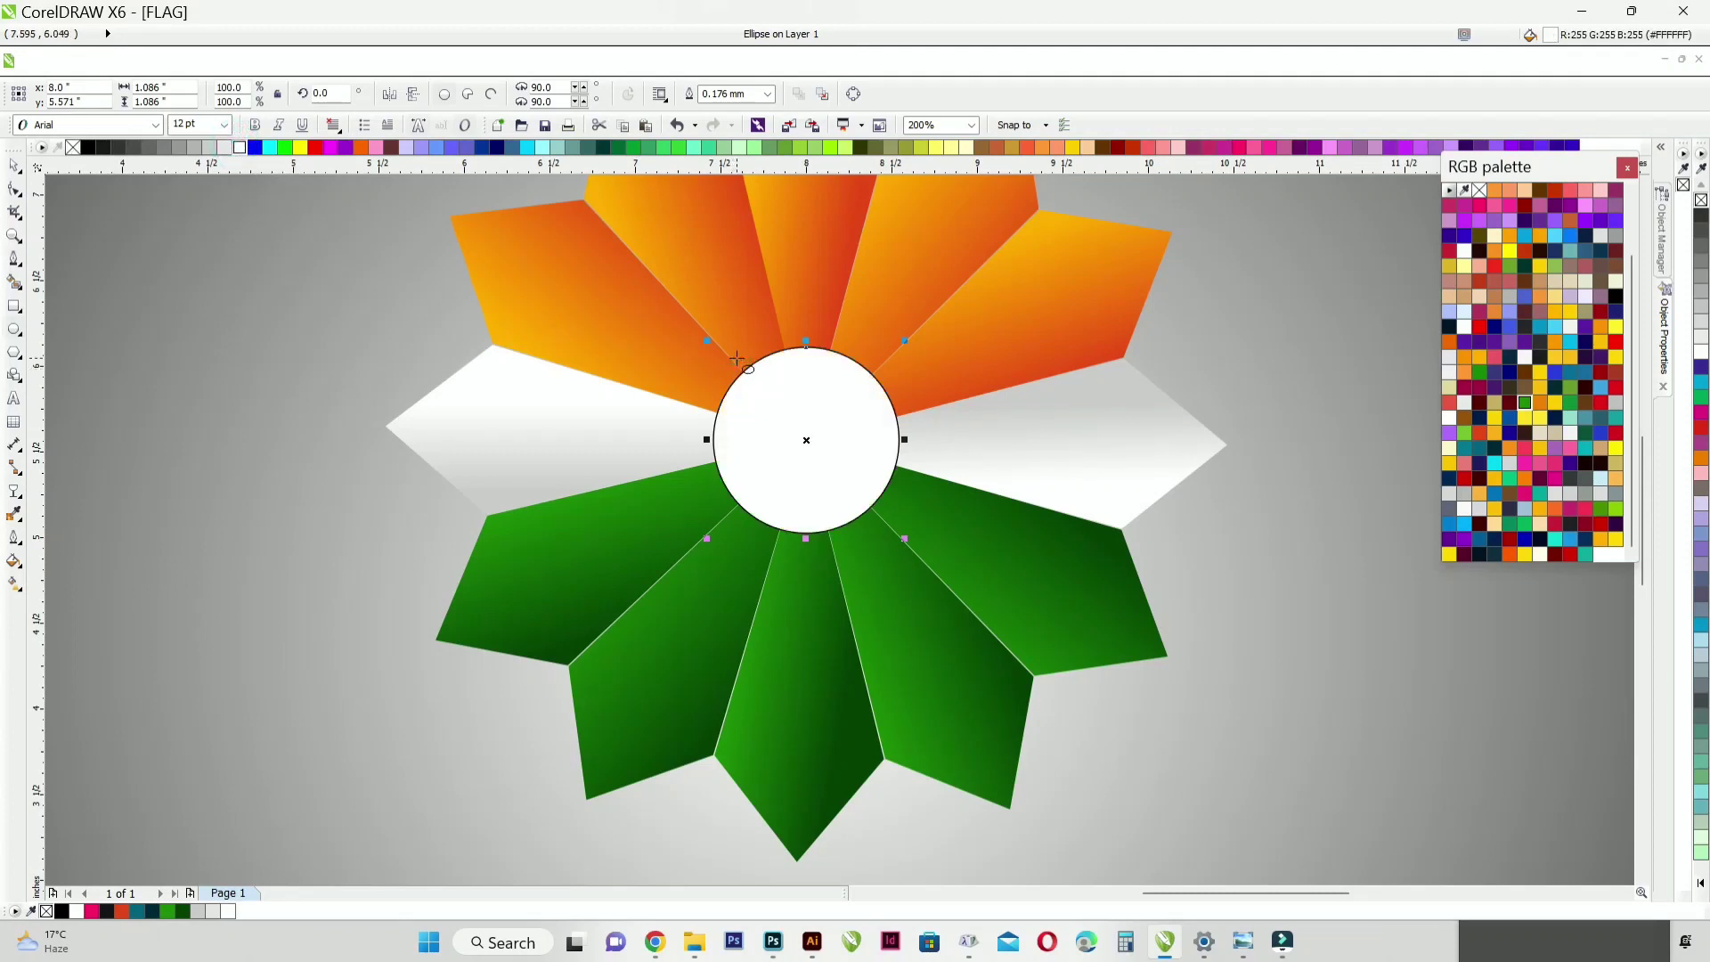
Step: Give the white centre circle a 0.75 mm outline in dark navy blue
key(F12)
click(750, 363)
click(726, 456)
key(Return)
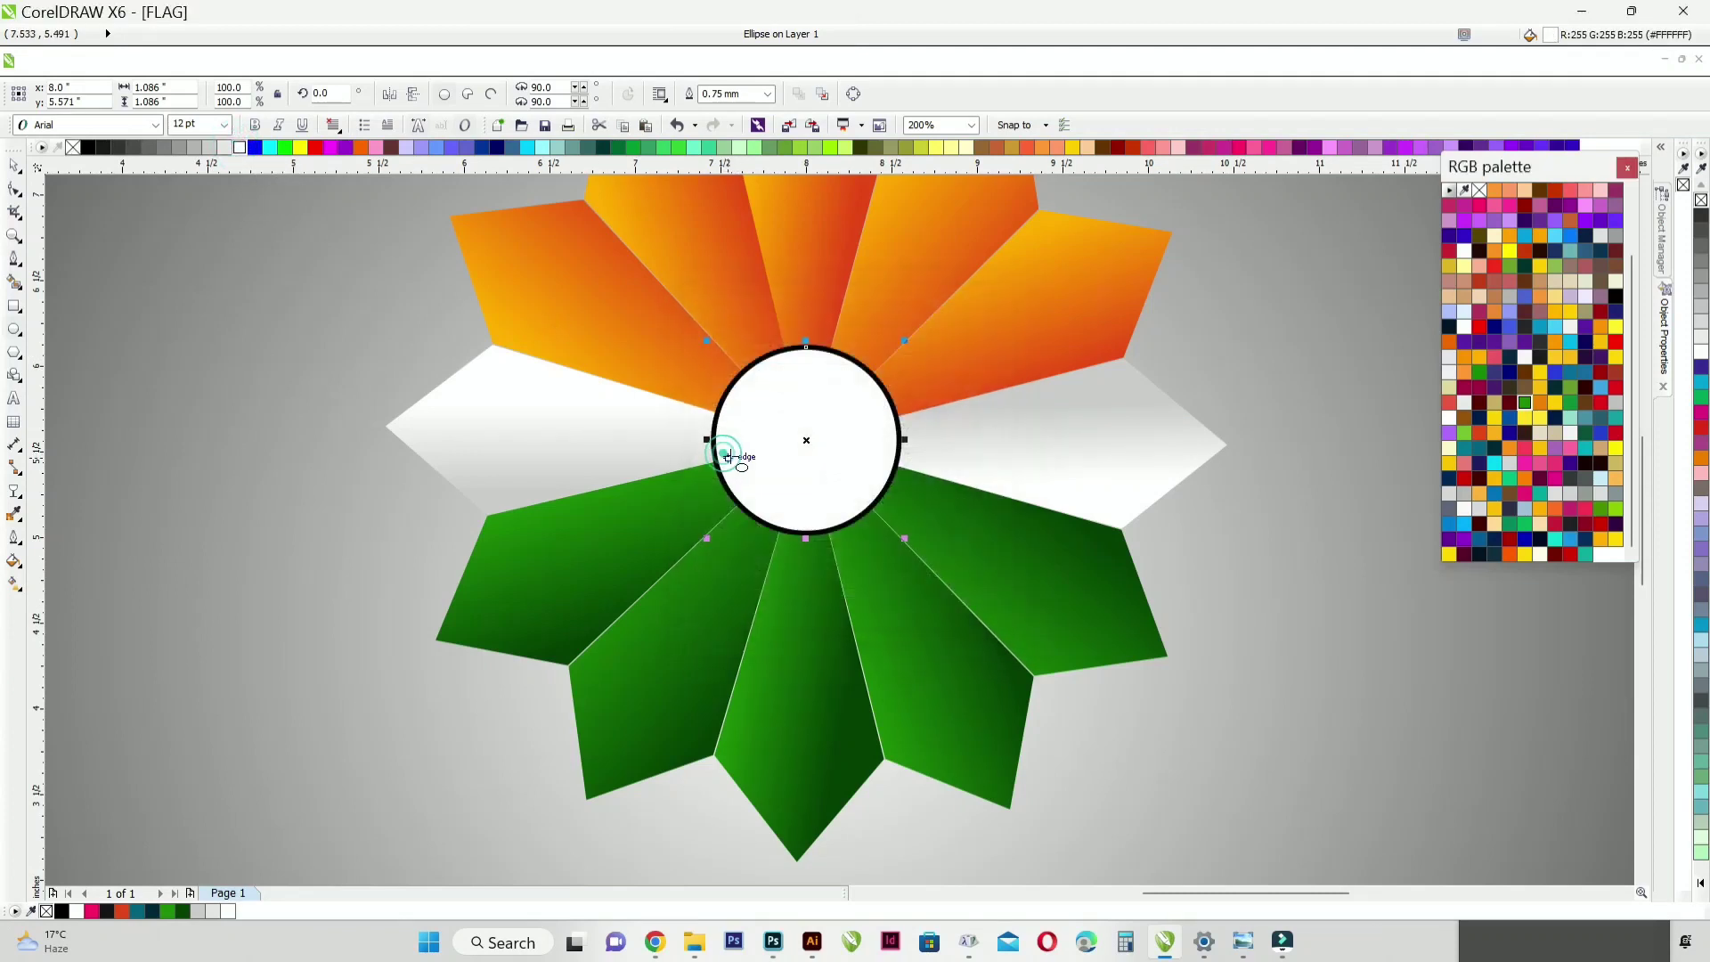
right_click(1449, 479)
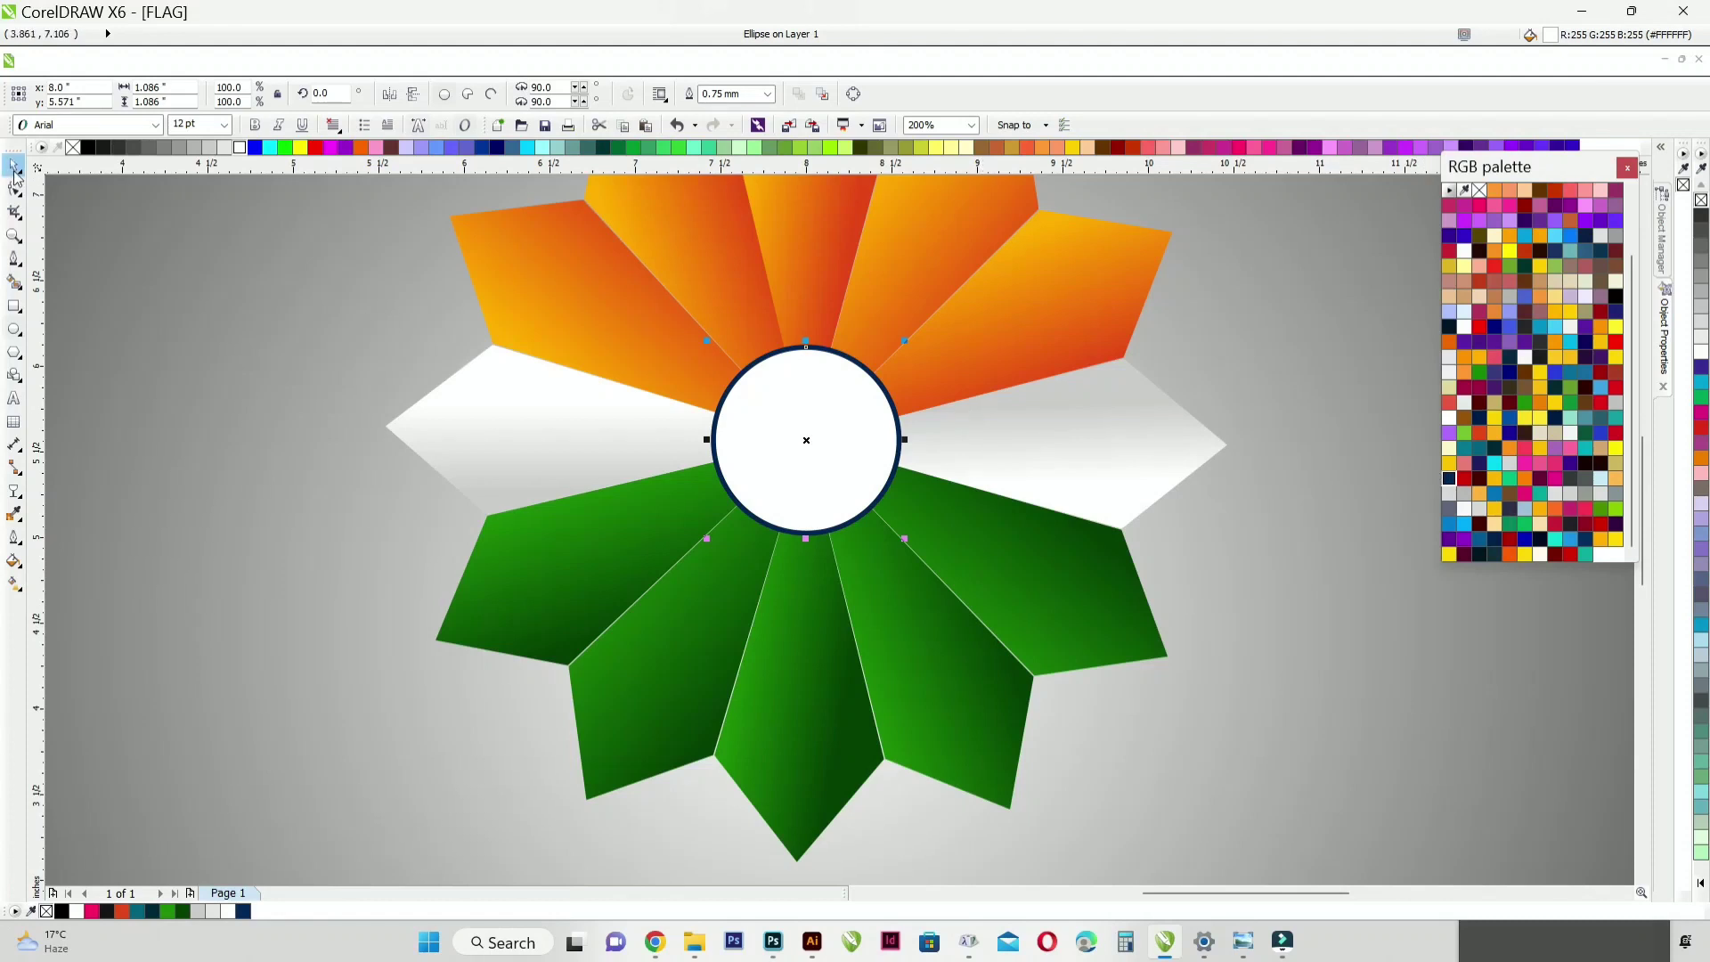
scroll(905, 539, down, 2)
click(136, 394)
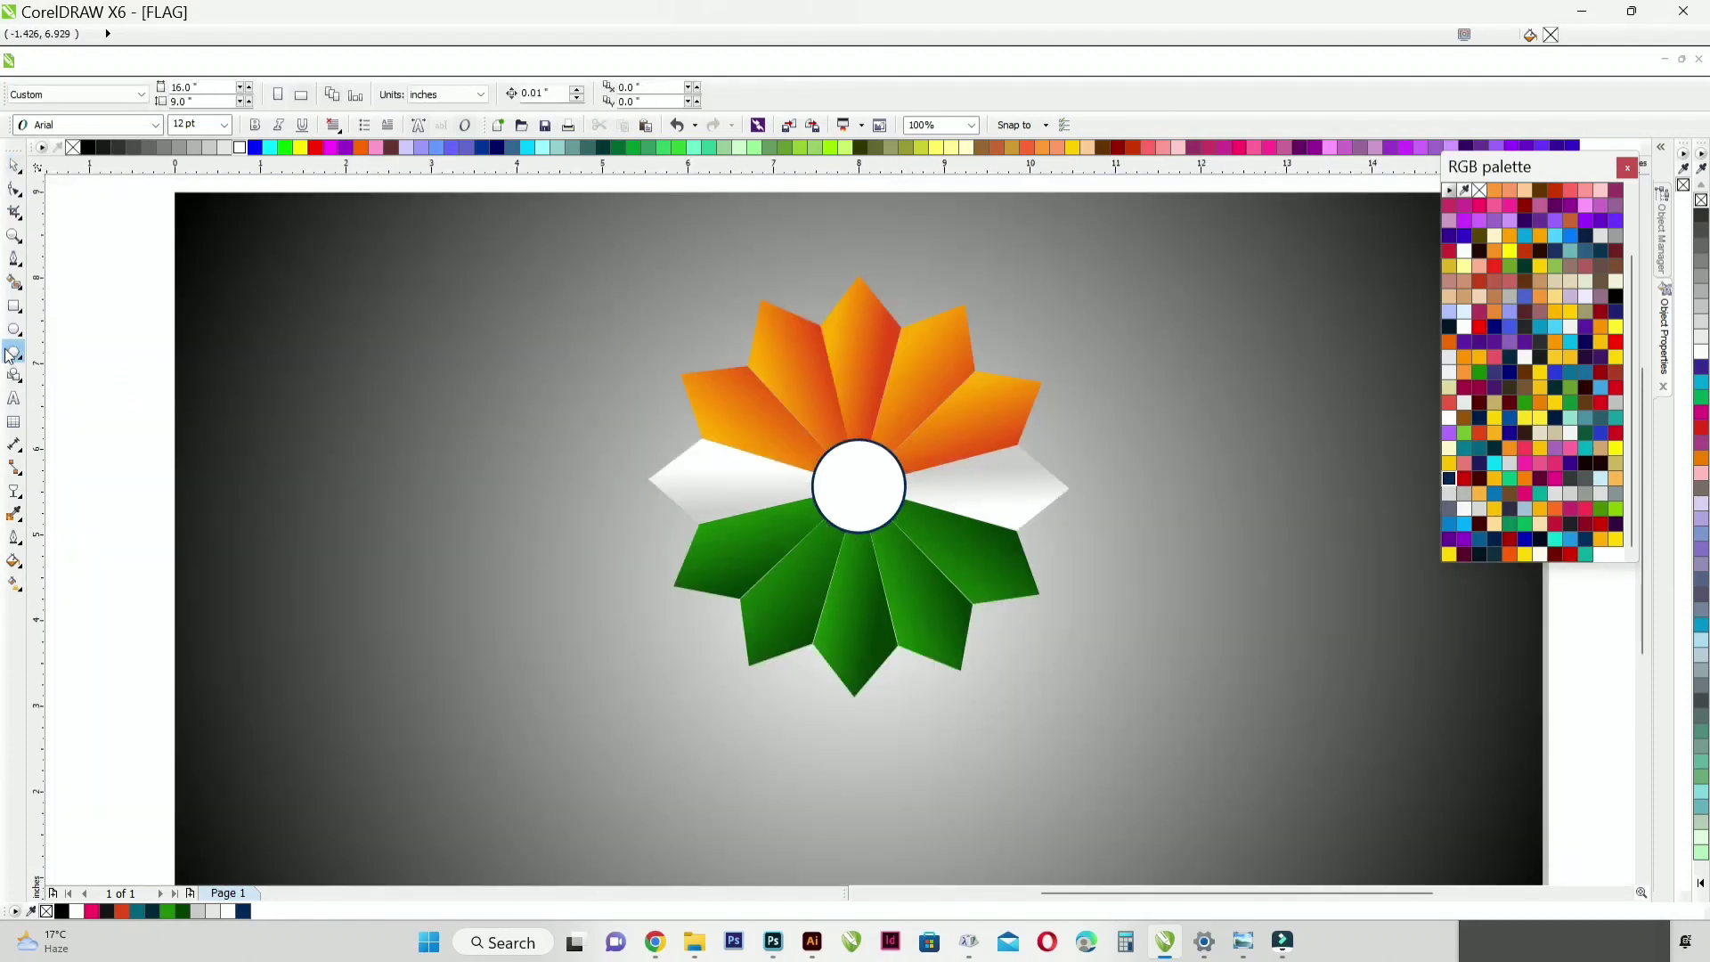
Step: Draw a 24-point star about 1.065 inches wide centred inside the white circle
click(19, 379)
mouse_move(16, 343)
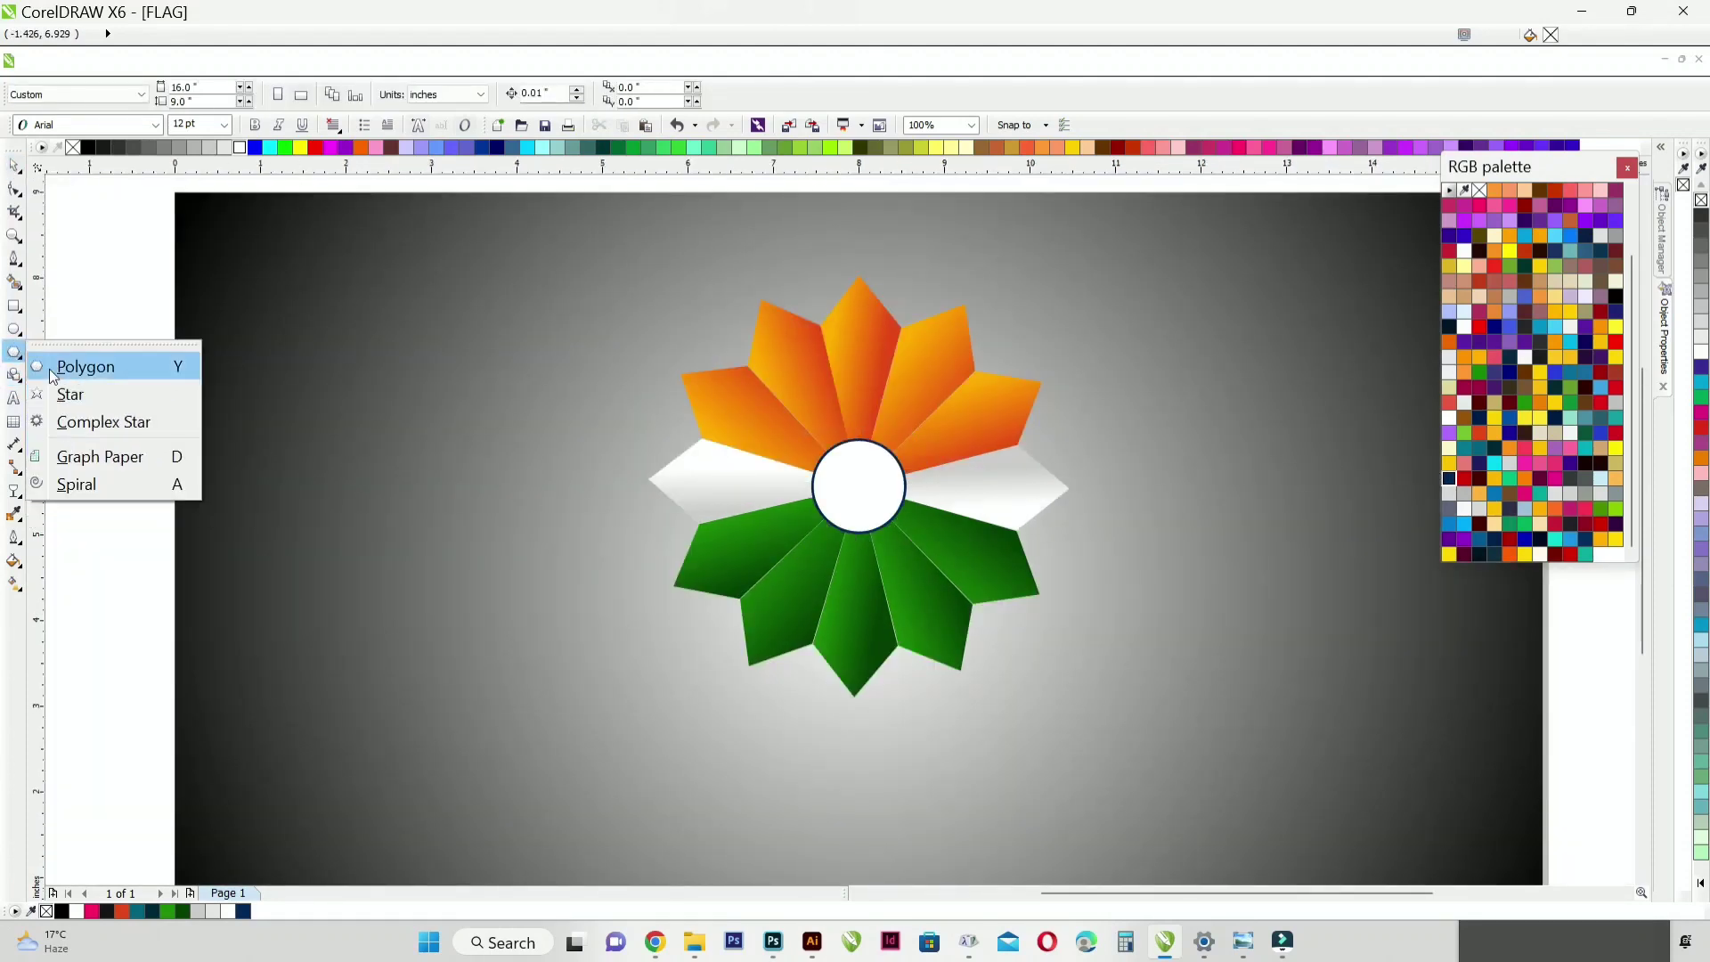
click(70, 394)
scroll(896, 493, up, 2)
drag(823, 479, 915, 558)
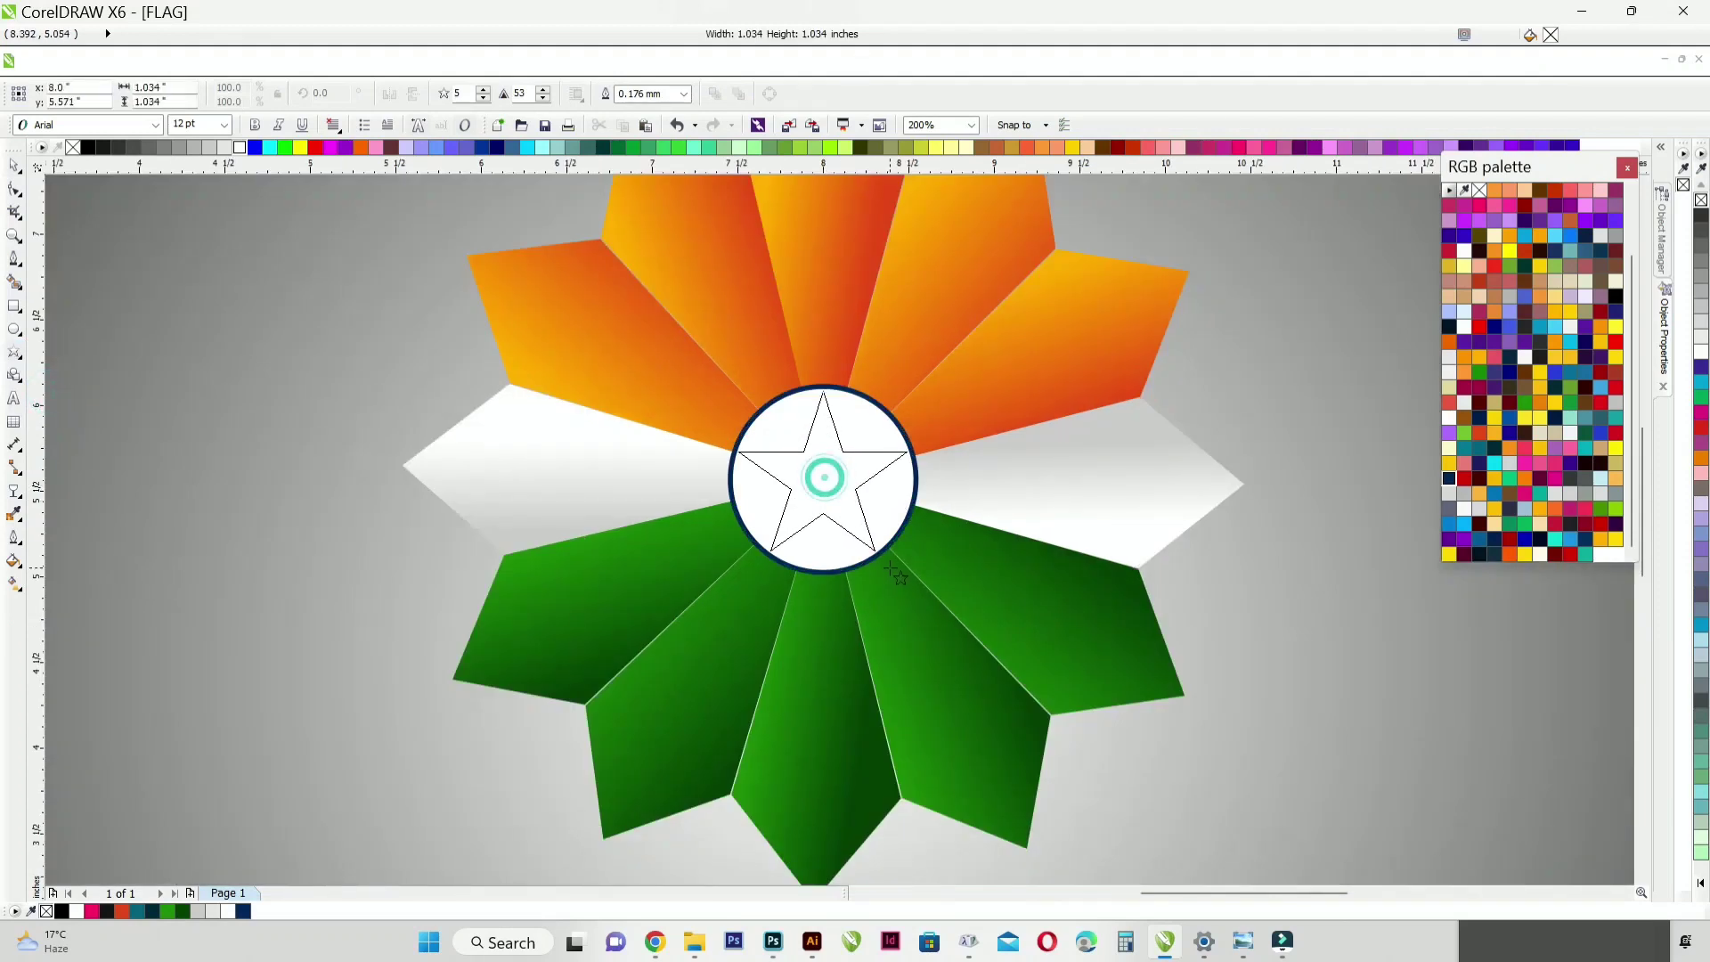
text(24)
key(Return)
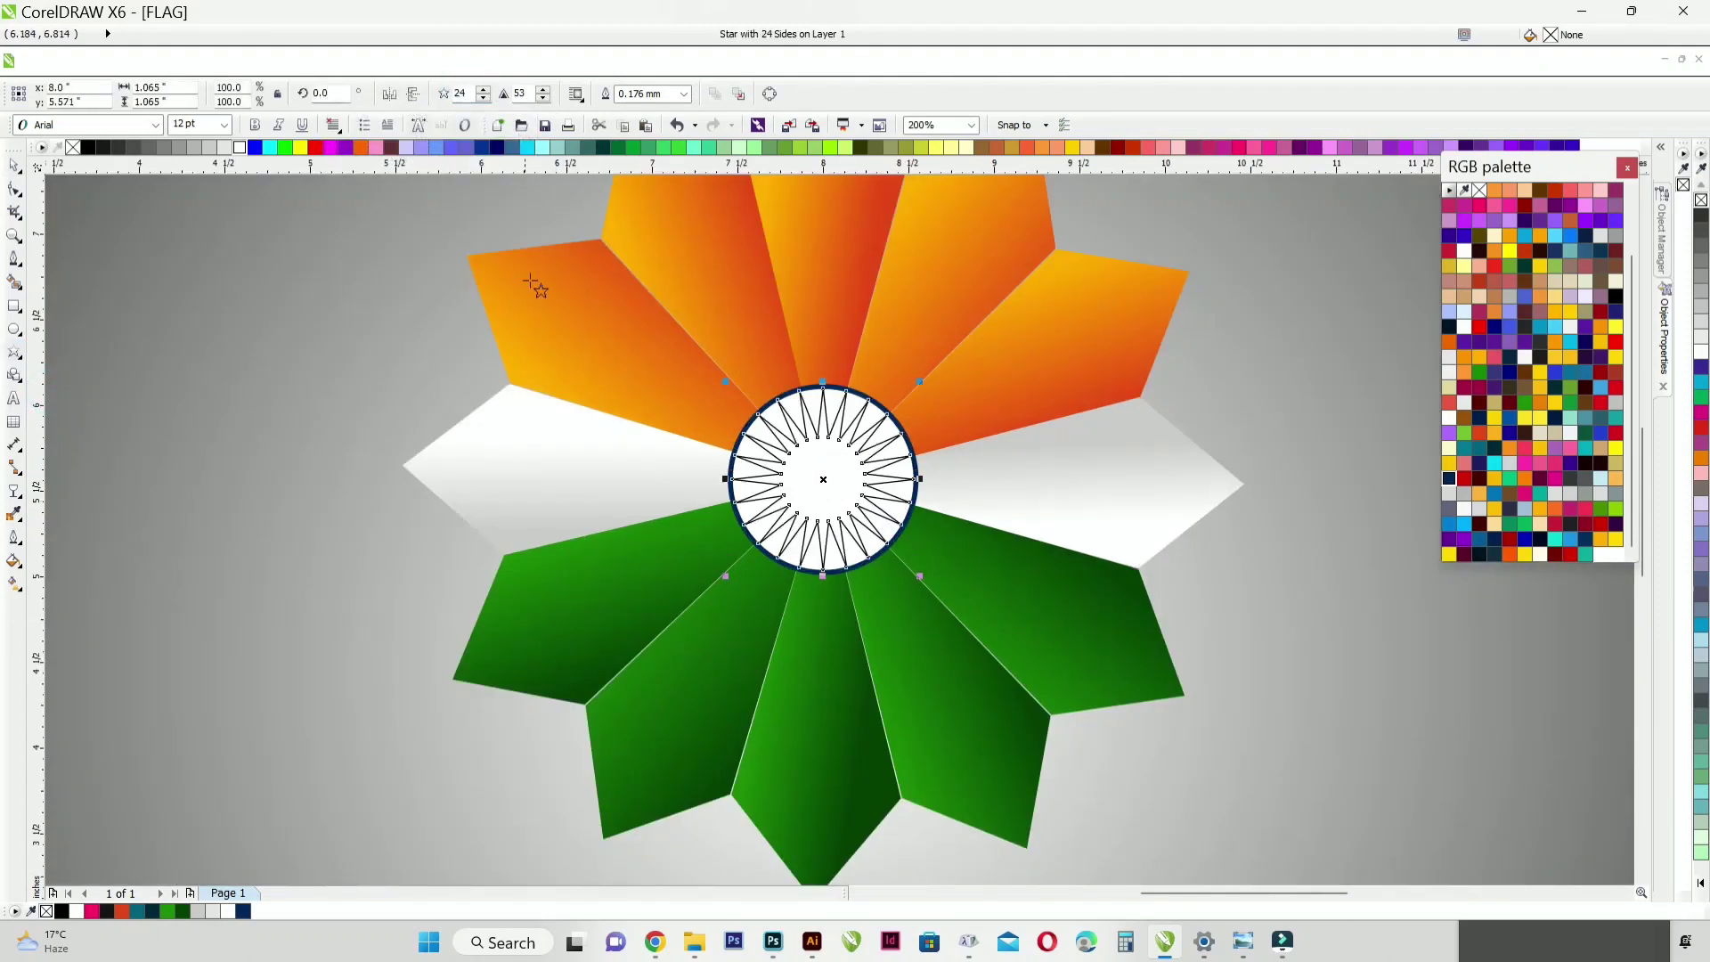
Step: Remove the star's outline and fill the star with blue #190197
click(1449, 479)
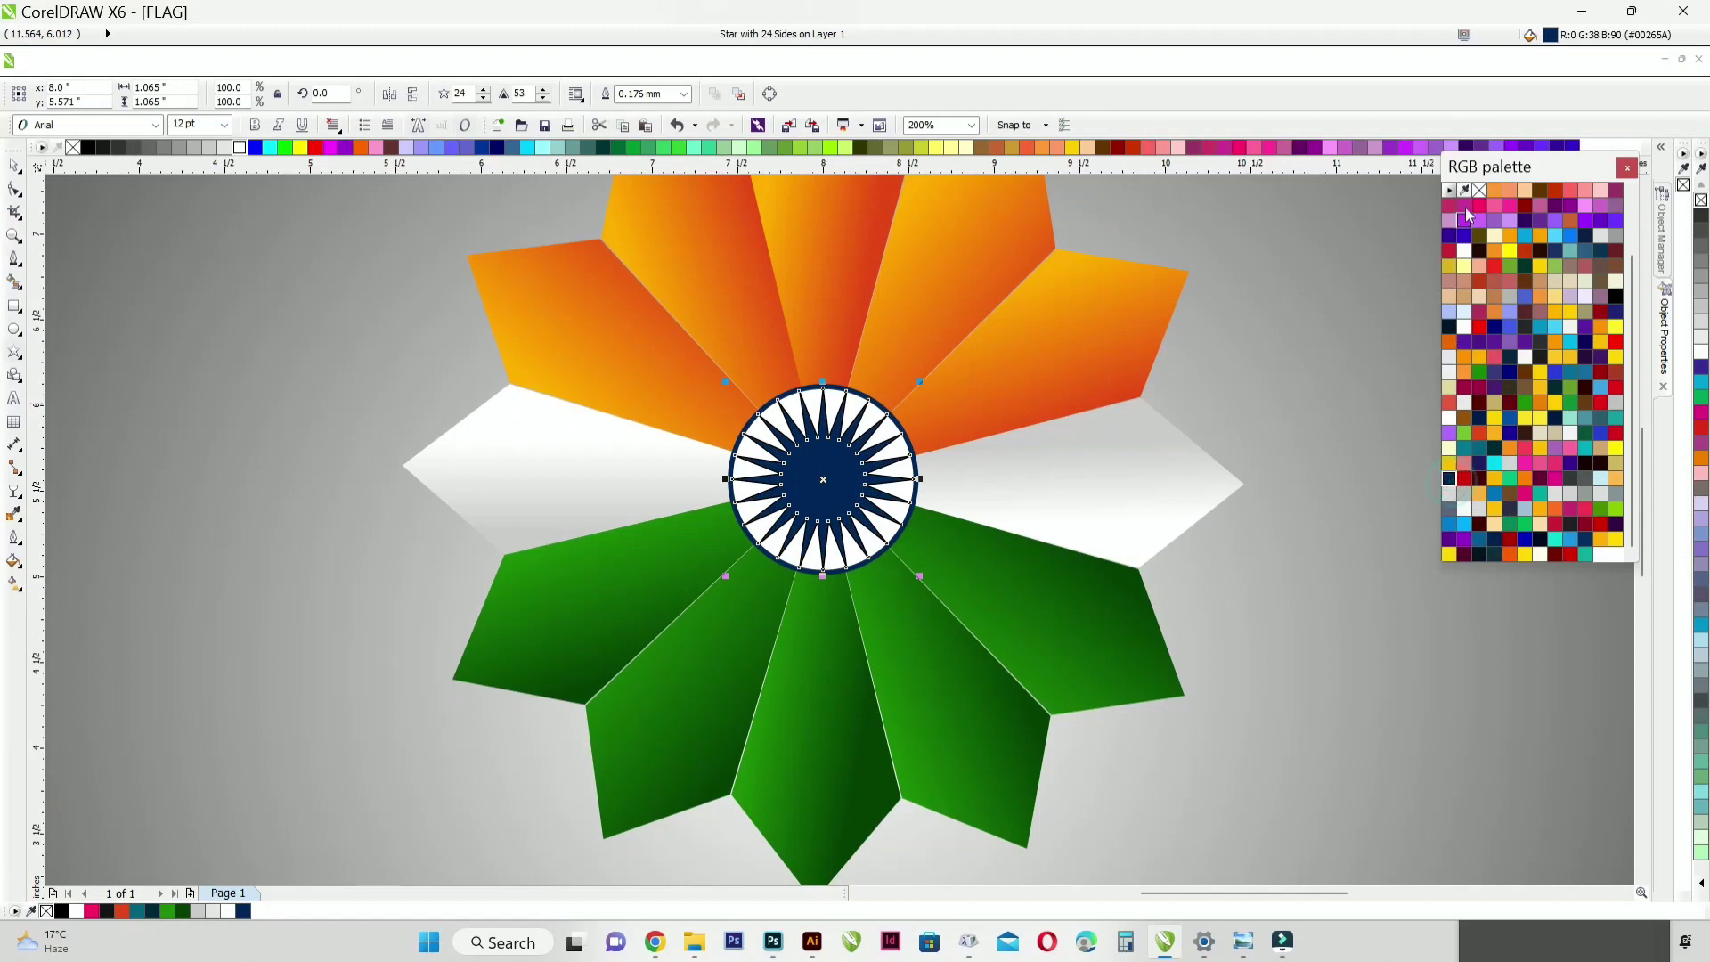
right_click(1479, 190)
click(1510, 434)
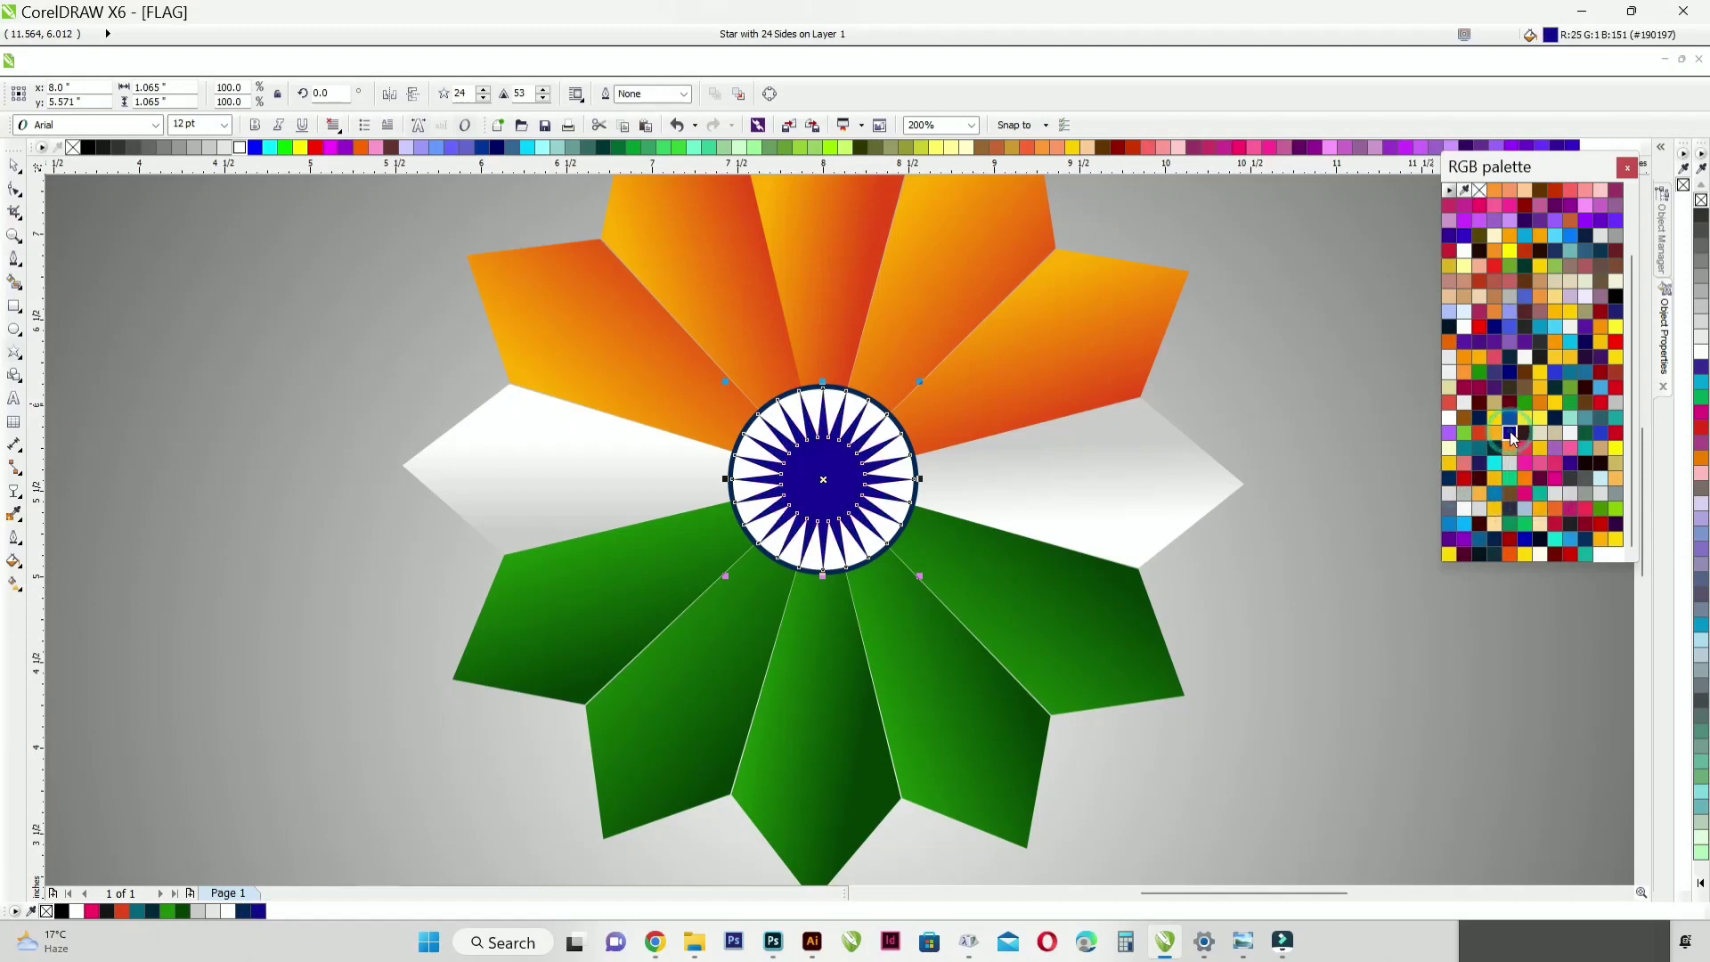
Step: Pull the star's inner nodes towards its centre so that the points become slim wheel spokes
key(F10)
scroll(837, 454, up, 2)
drag(896, 485, 891, 565)
scroll(812, 467, down, 2)
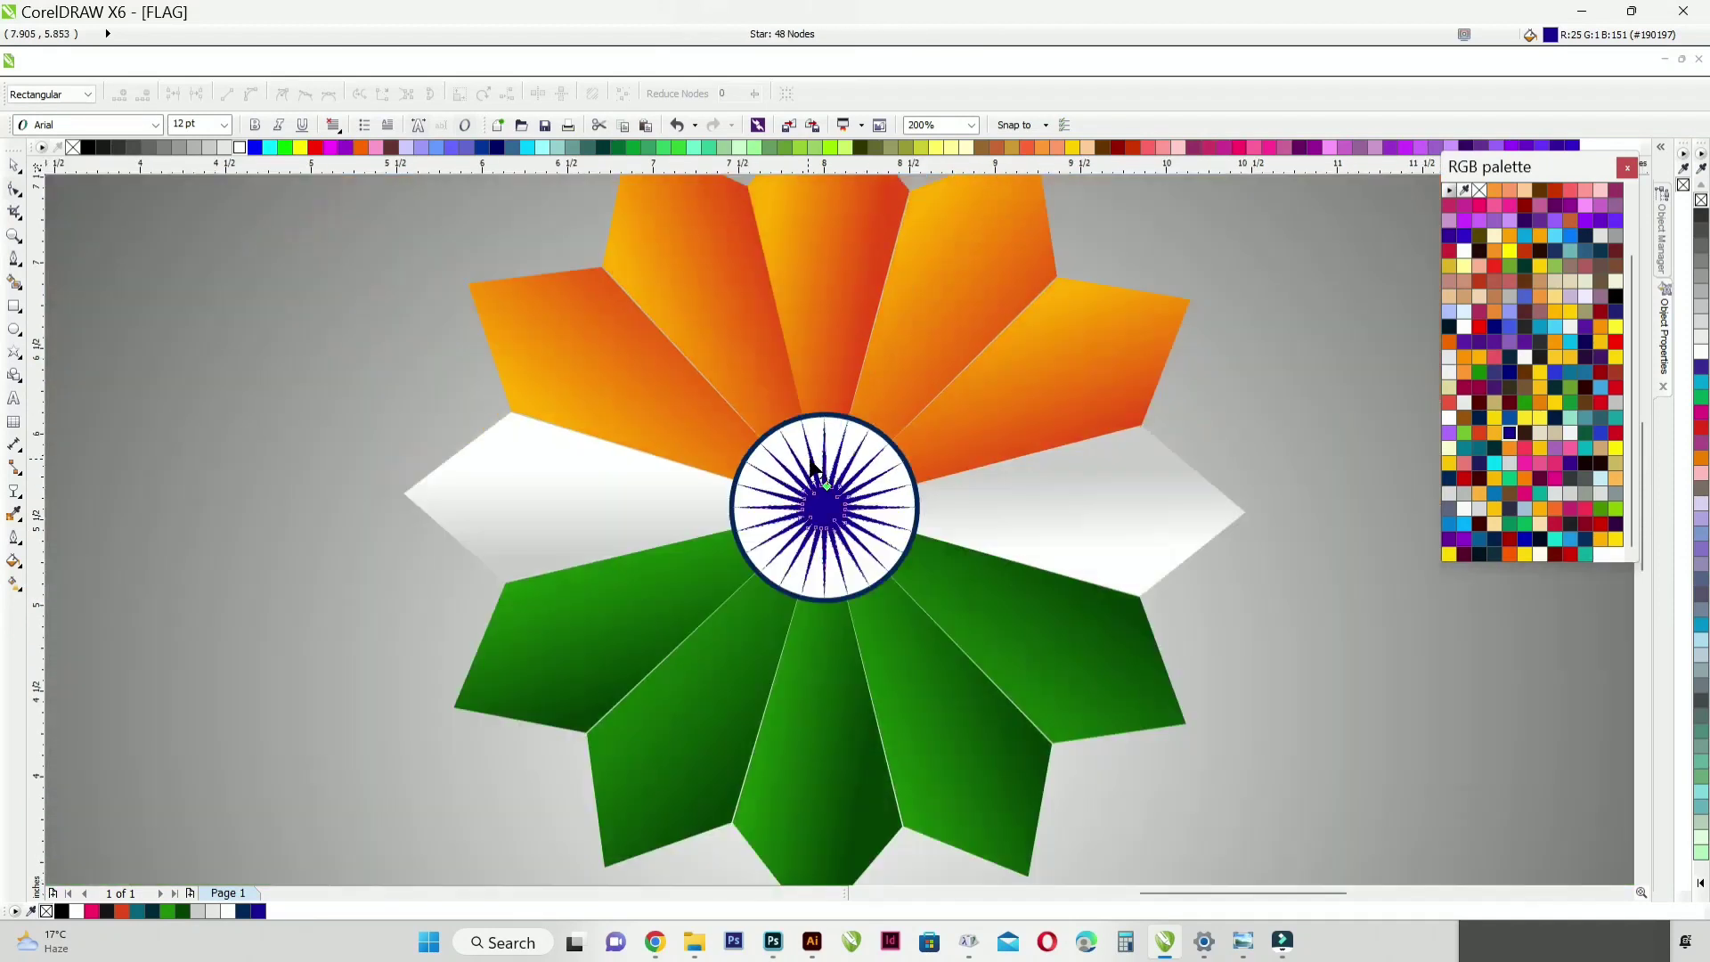
scroll(812, 463, up, 4)
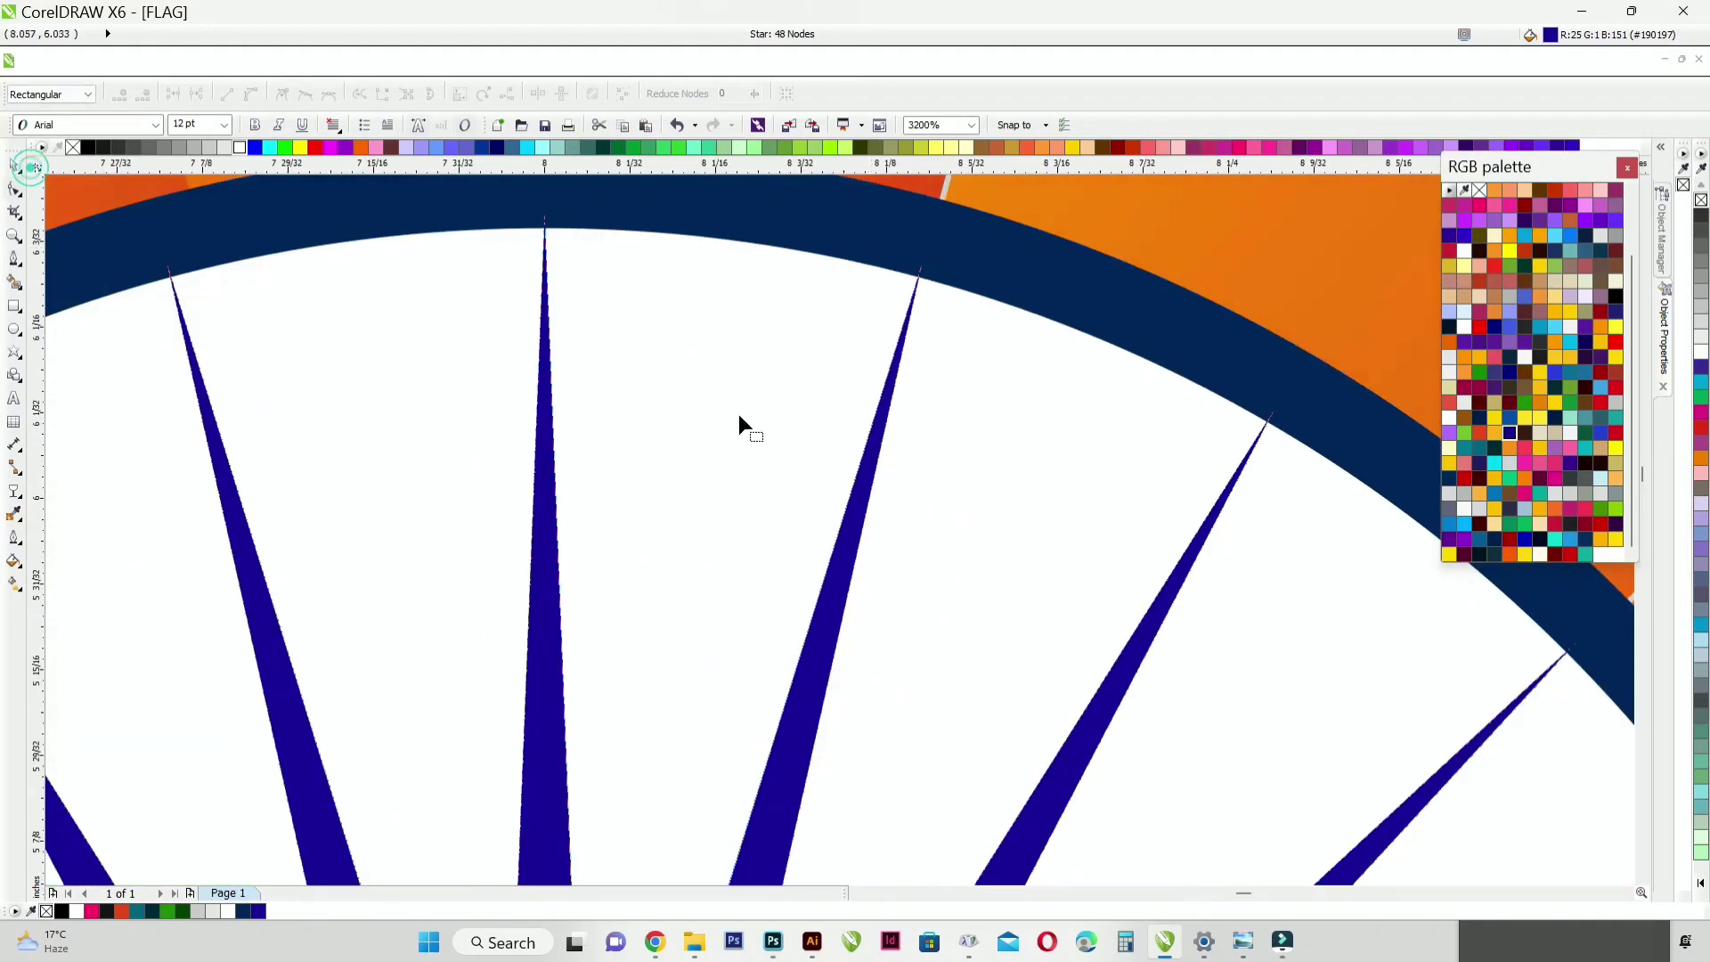
scroll(739, 419, down, 4)
click(13, 168)
scroll(255, 419, down, 1)
click(138, 374)
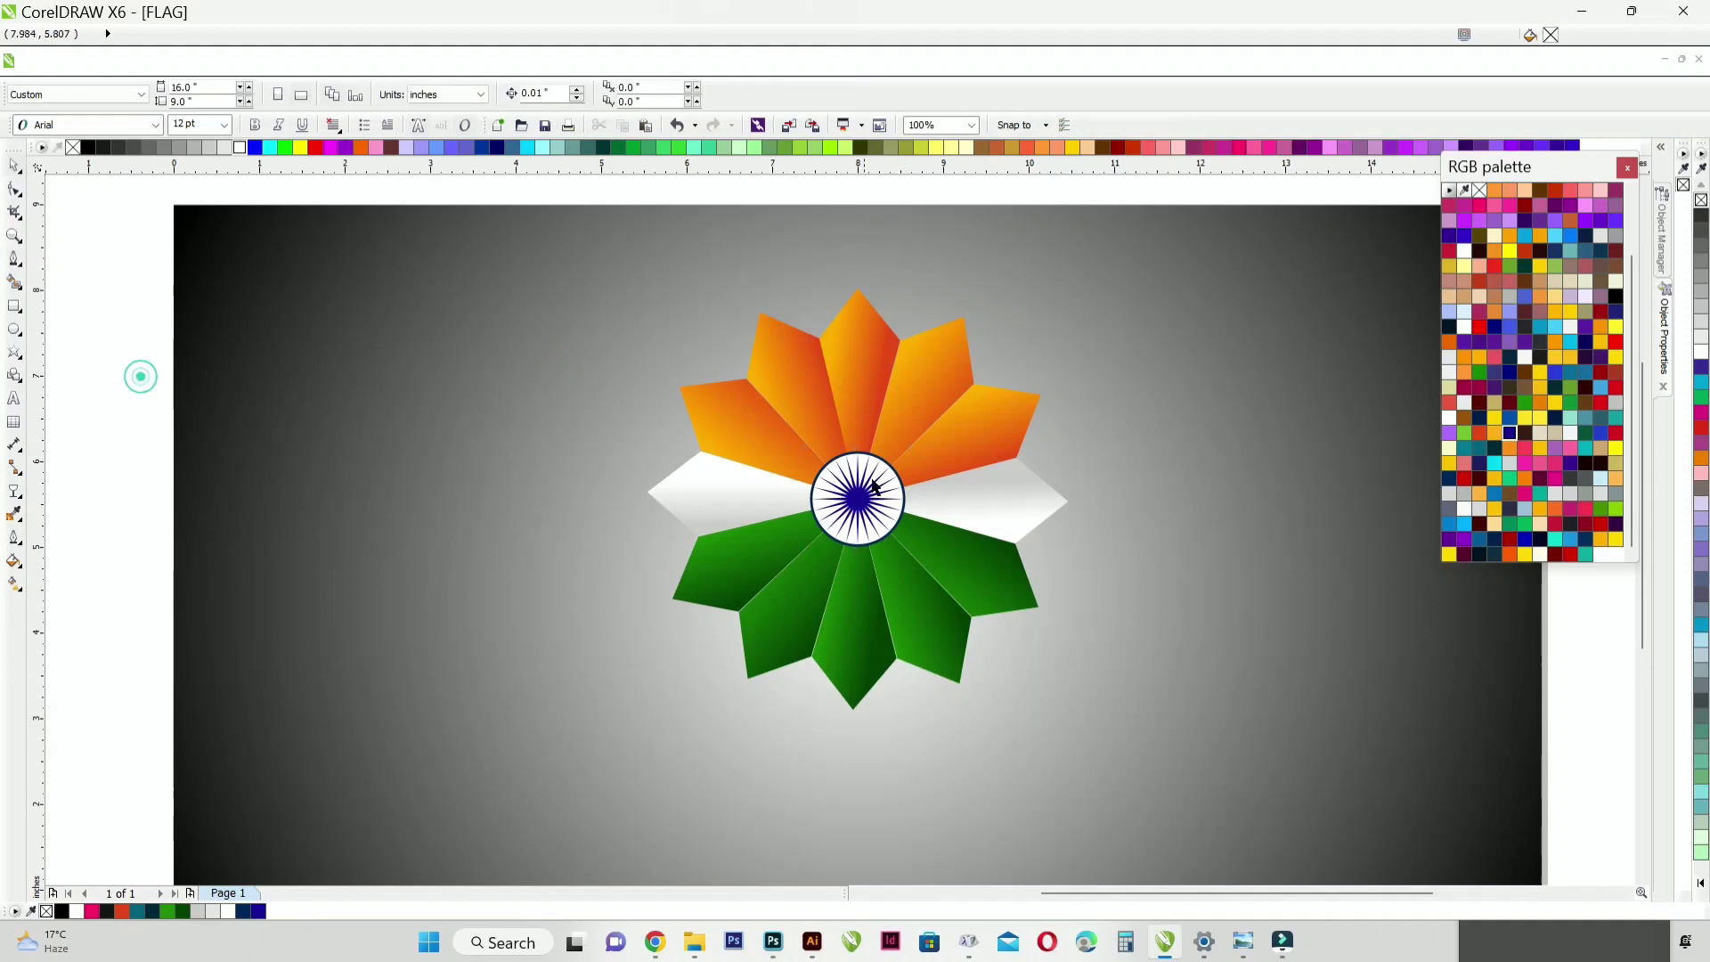
Step: Recolour the centre circle's outline with the same blue as the spokes
scroll(891, 469, up, 3)
click(888, 450)
click(1511, 435)
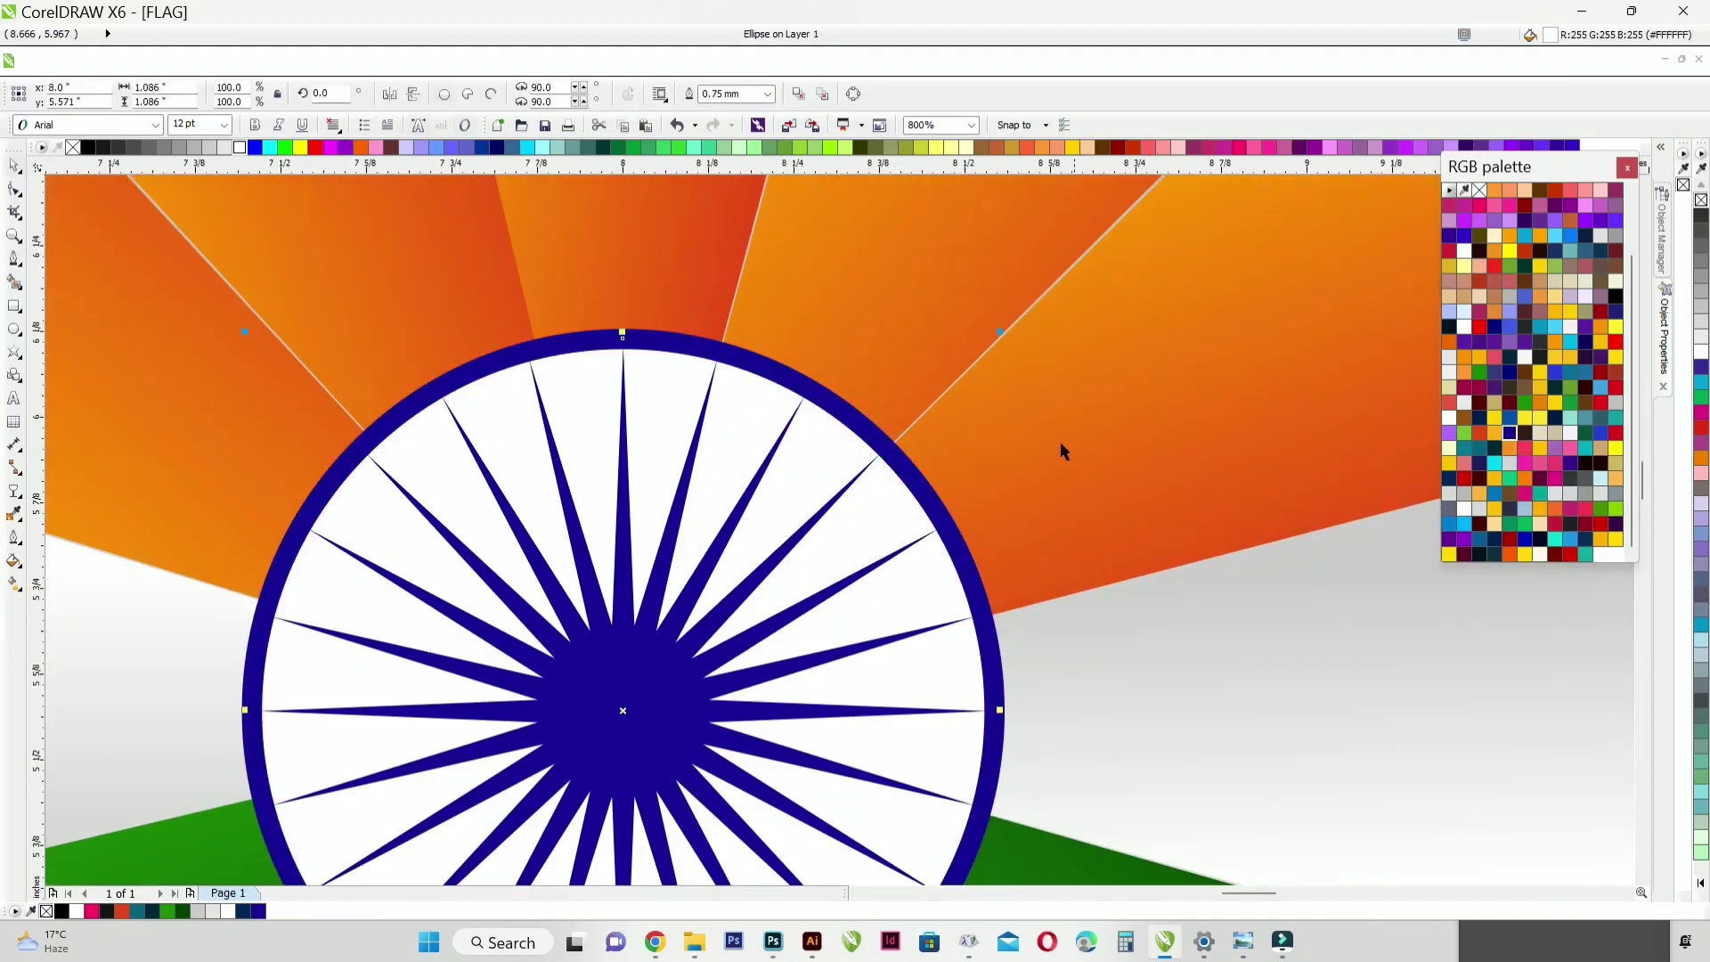
scroll(1060, 449, down, 2)
scroll(327, 406, down, 2)
click(429, 425)
scroll(937, 403, up, 1)
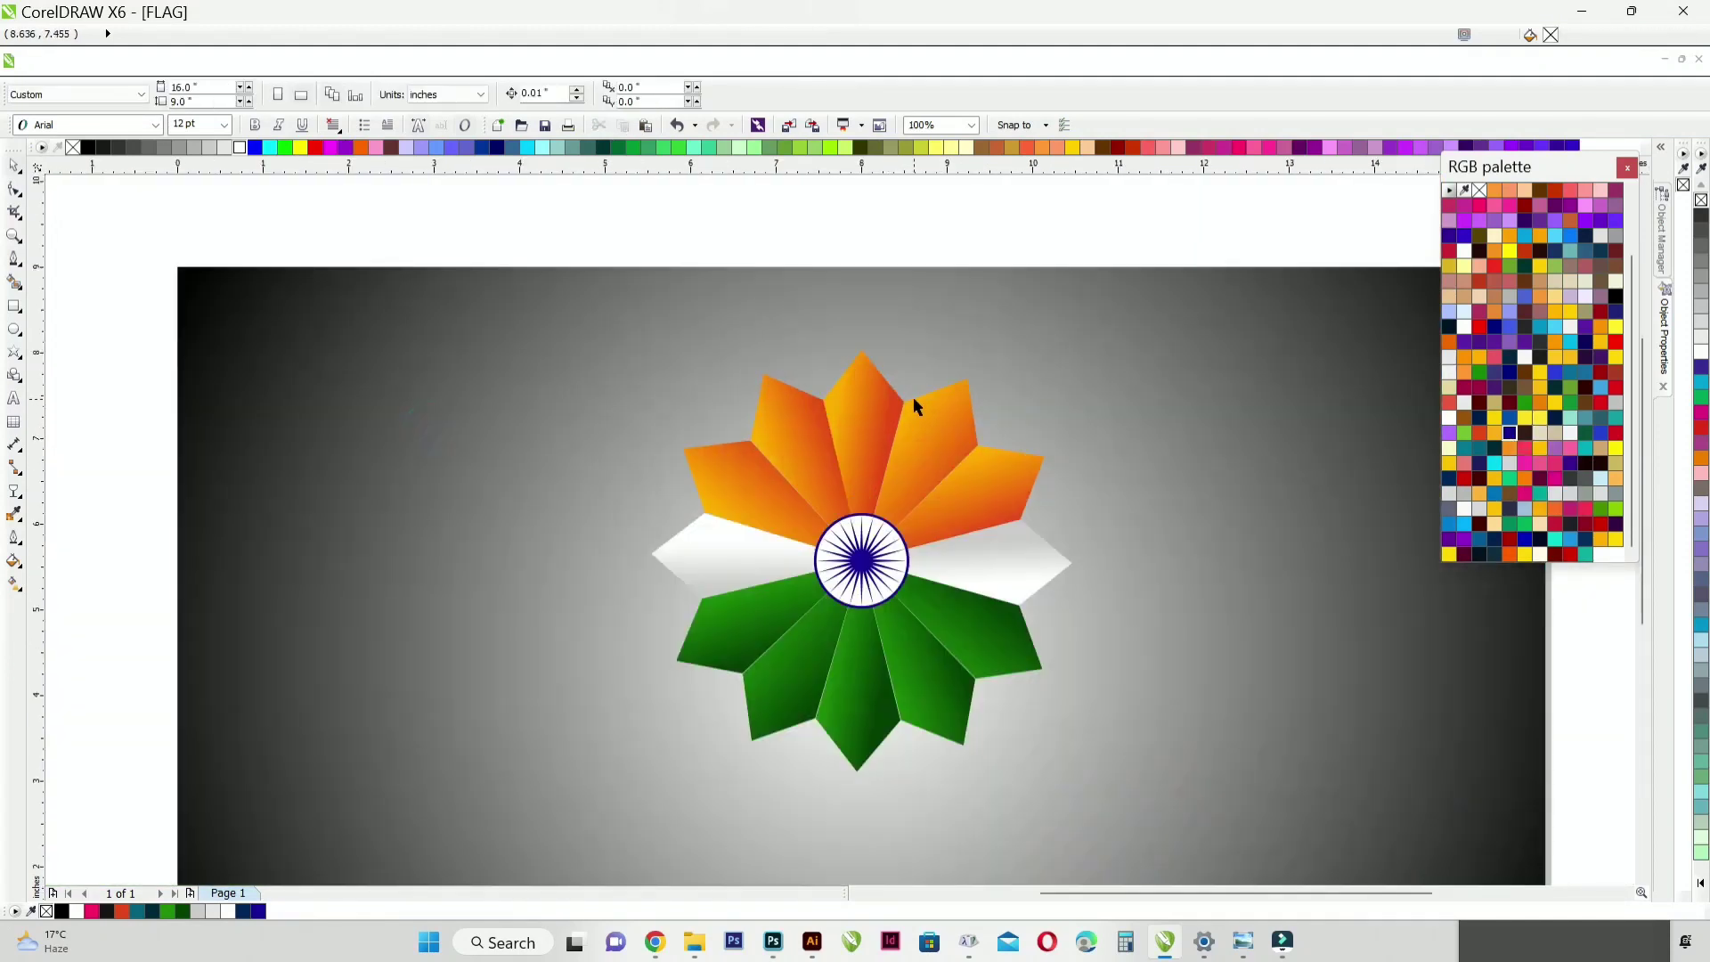
Step: Draw a tall narrow rectangle about 0.5 inches wide from the lowest green petal downward and centre it horizontally on the background
scroll(841, 570, down, 1)
scroll(865, 692, up, 1)
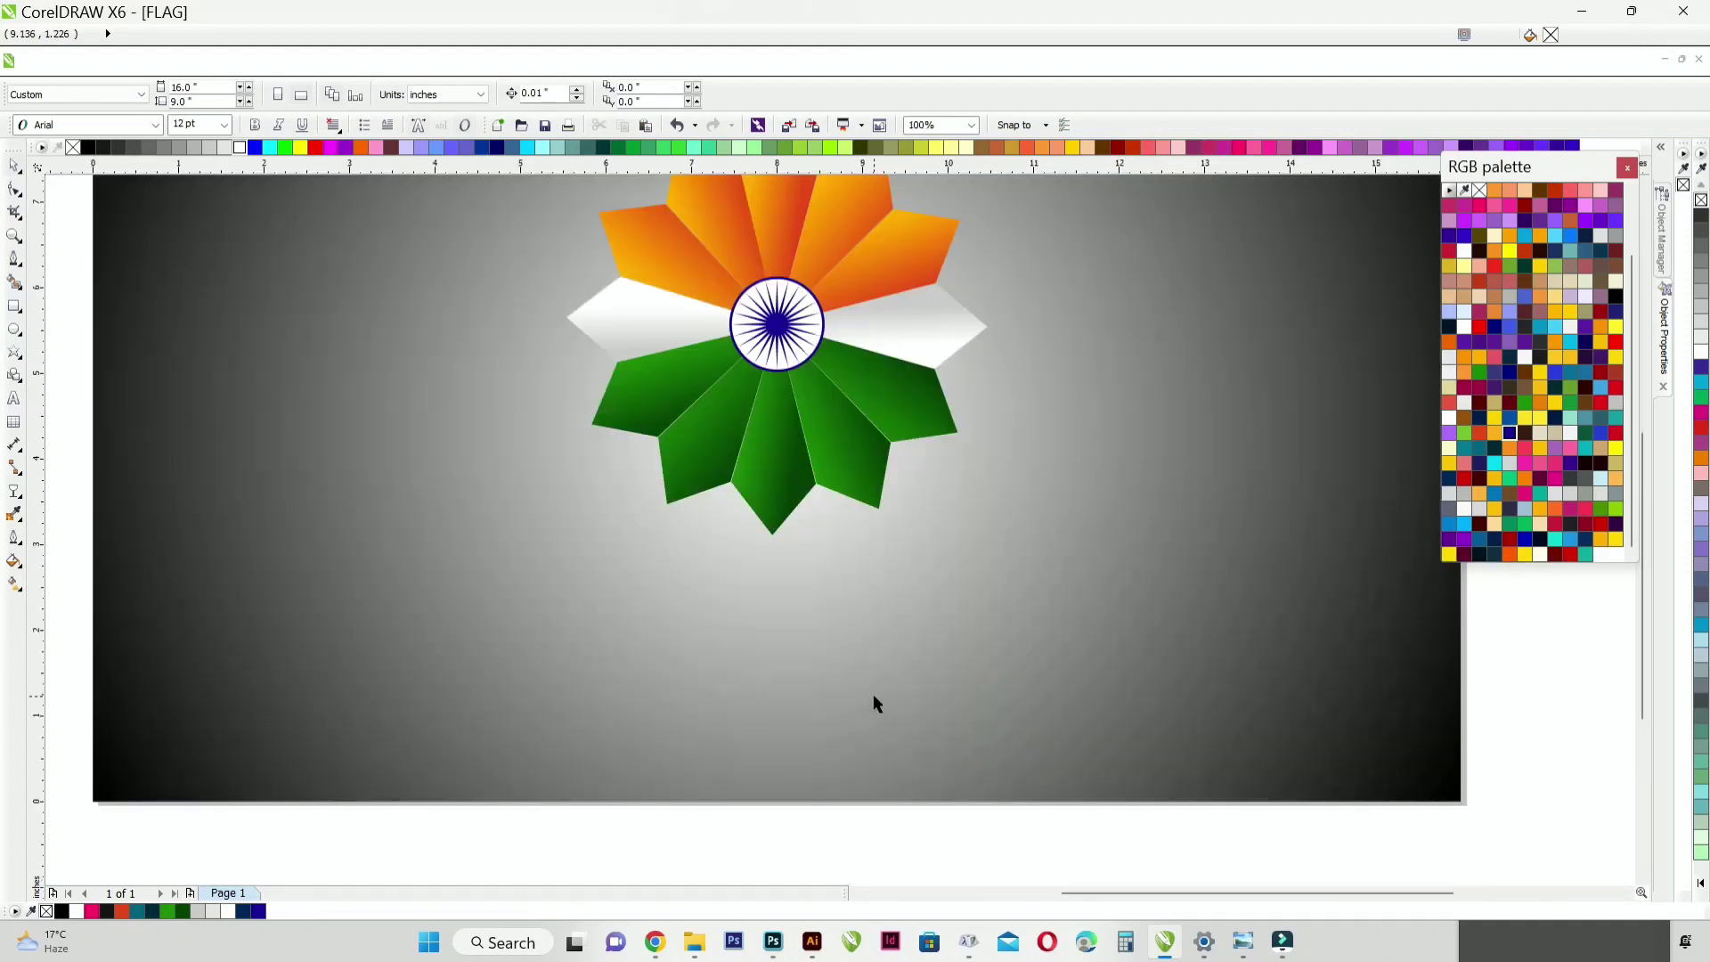
click(14, 308)
mouse_move(745, 431)
mouse_down()
mouse_move(748, 650)
mouse_move(788, 749)
mouse_up()
click(19, 175)
shift+click(306, 451)
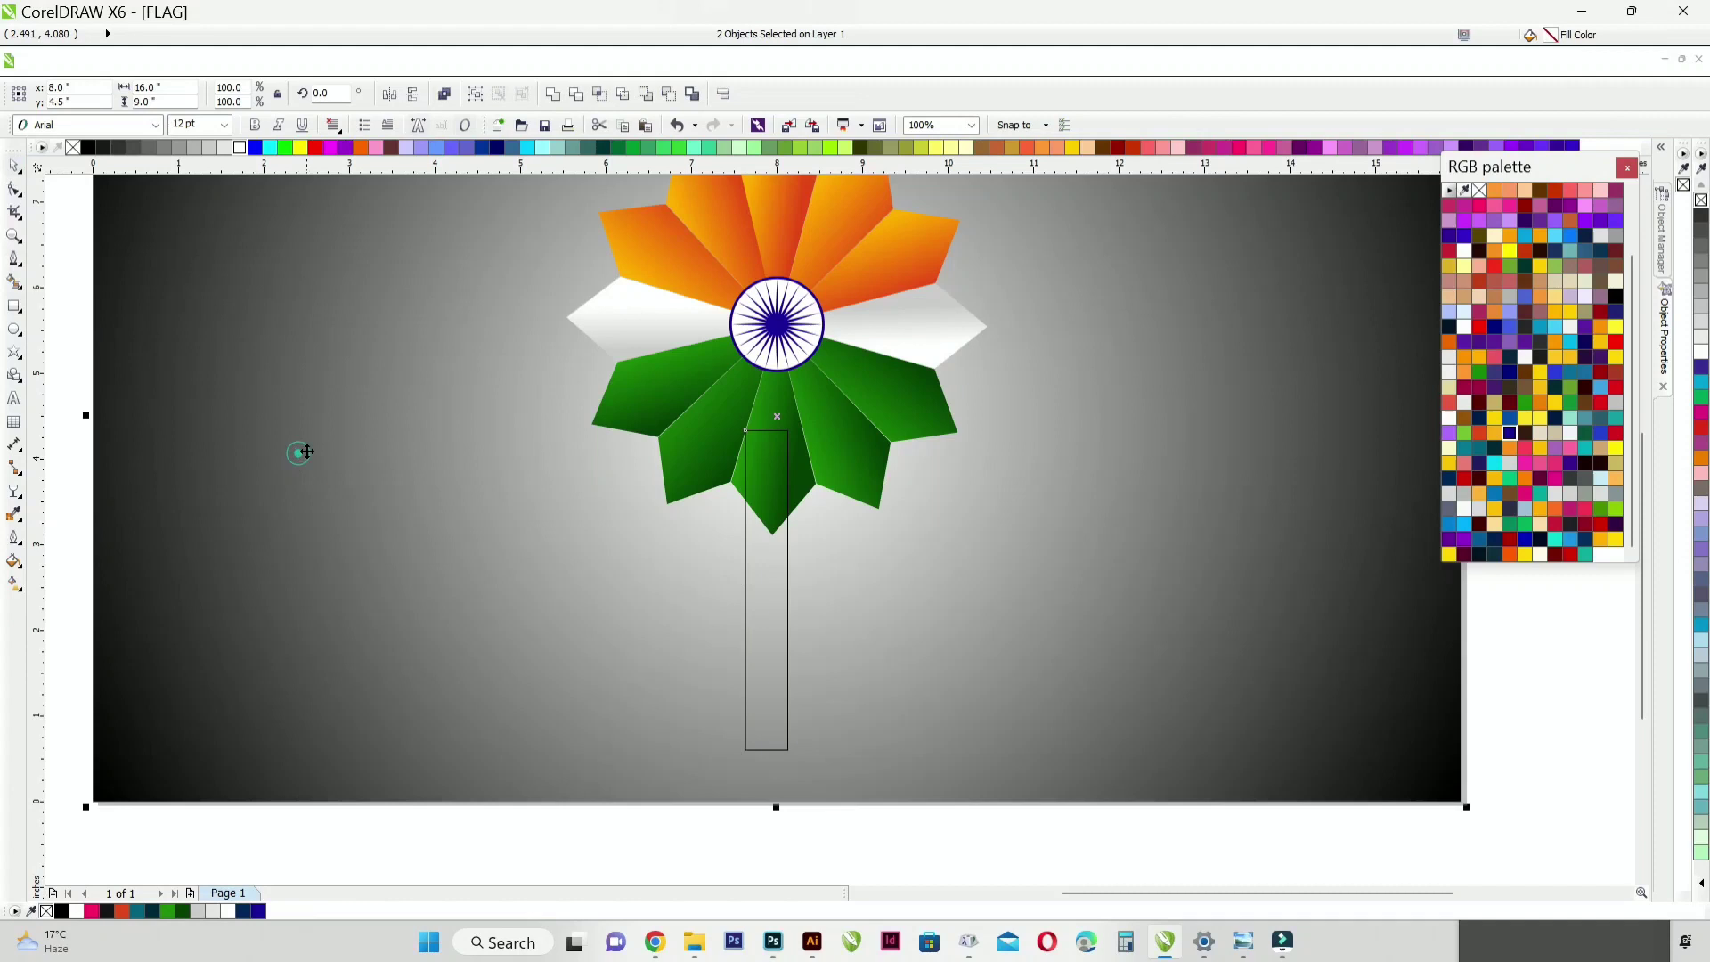
key(c)
scroll(808, 470, down, 1)
click(751, 691)
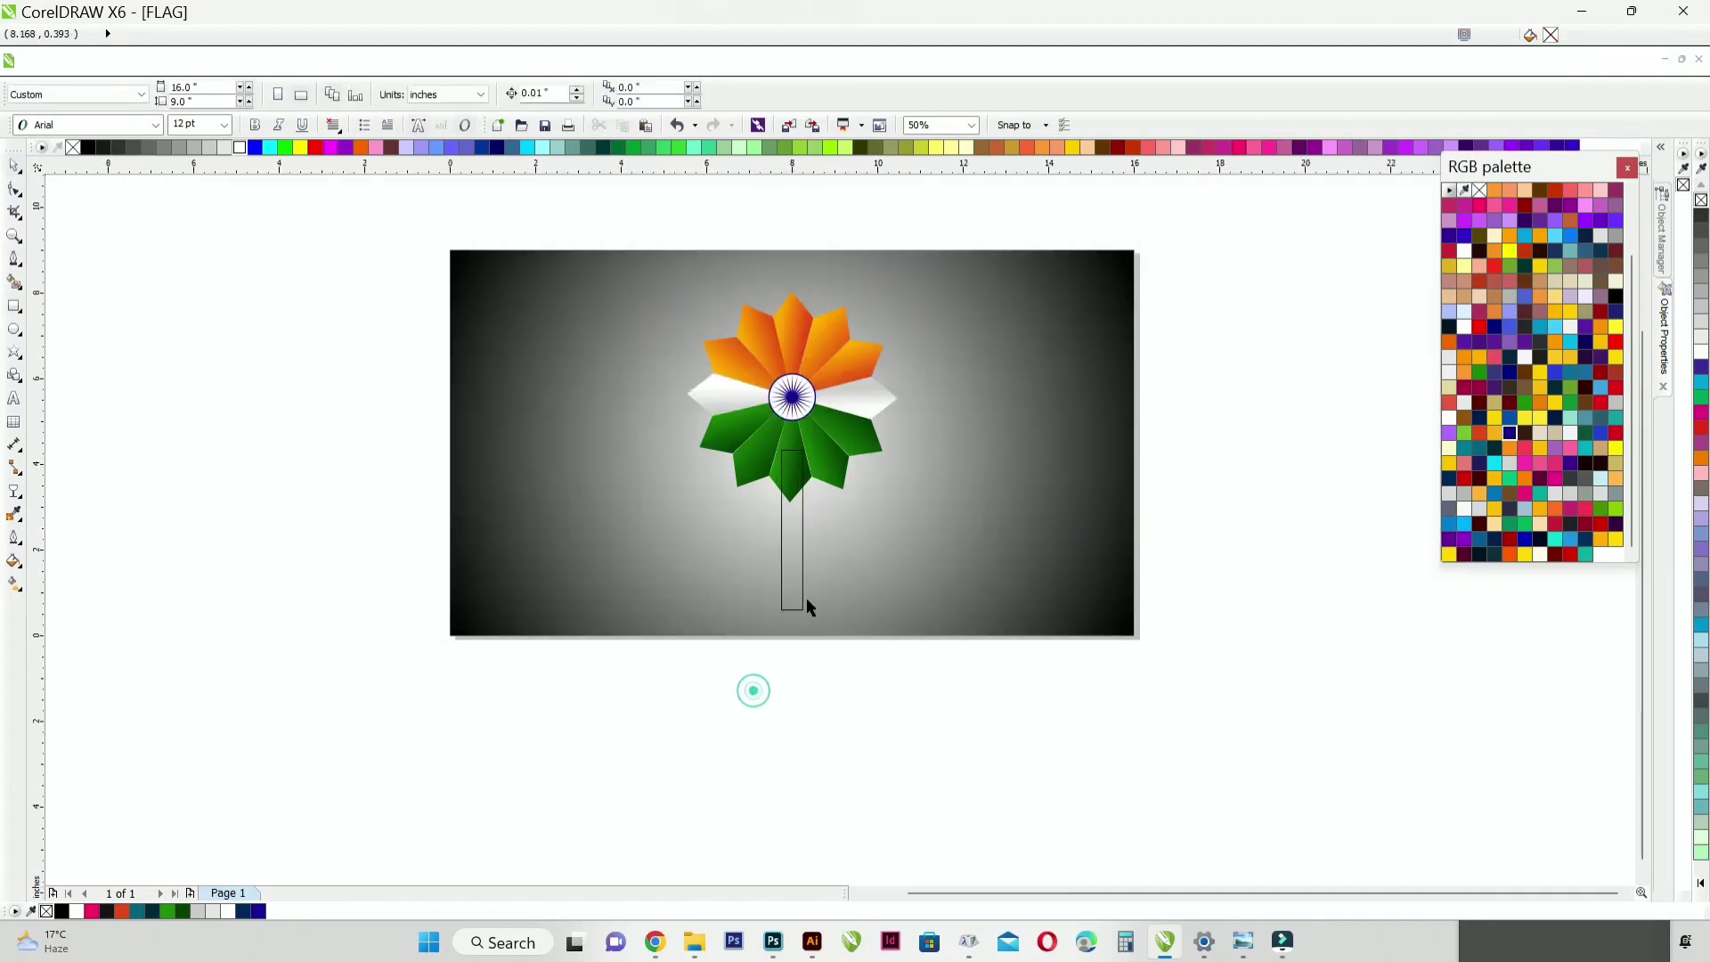
Step: Shorten the rectangle to about 3.48 inches and narrow it from the right to half width, about 0.247 inches
scroll(797, 565, up, 2)
scroll(788, 565, down, 1)
click(781, 566)
drag(776, 655, 776, 638)
drag(805, 493, 783, 493)
scroll(764, 587, up, 1)
scroll(810, 685, up, 1)
Step: Convert the half-width rectangle to curves and raise its lower right corner to form a slanted end
key(ctrl+q)
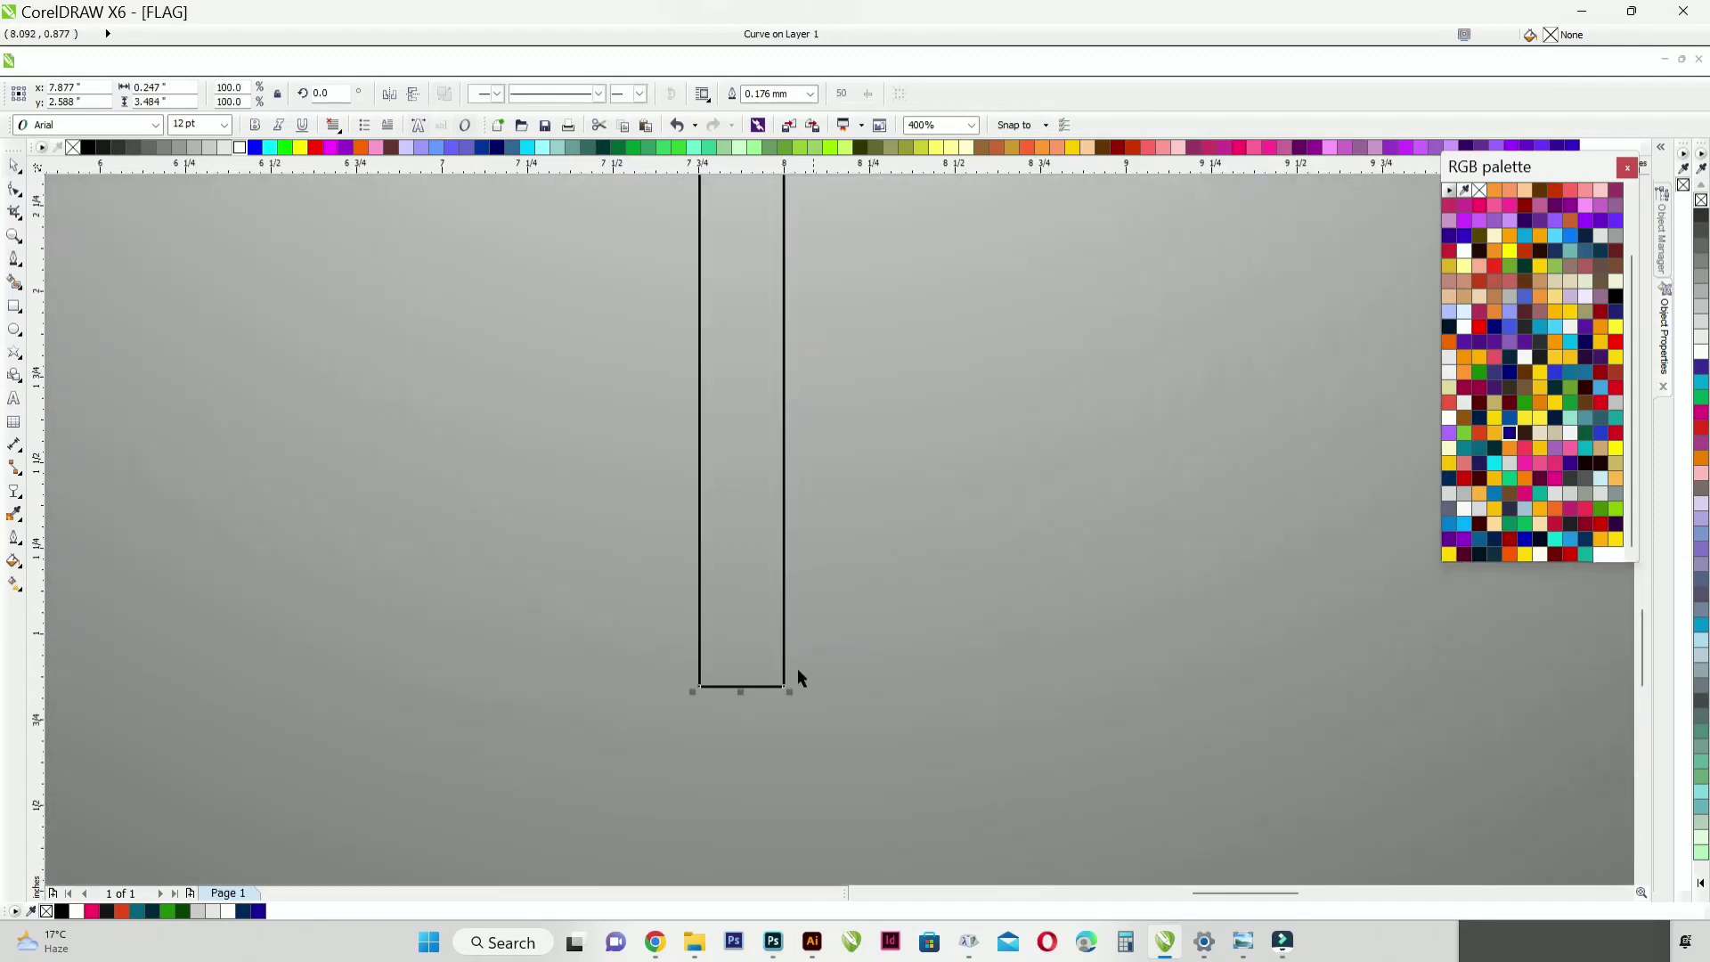
click(14, 189)
drag(783, 687, 763, 565)
key(ctrl+z)
drag(783, 685, 793, 573)
click(14, 167)
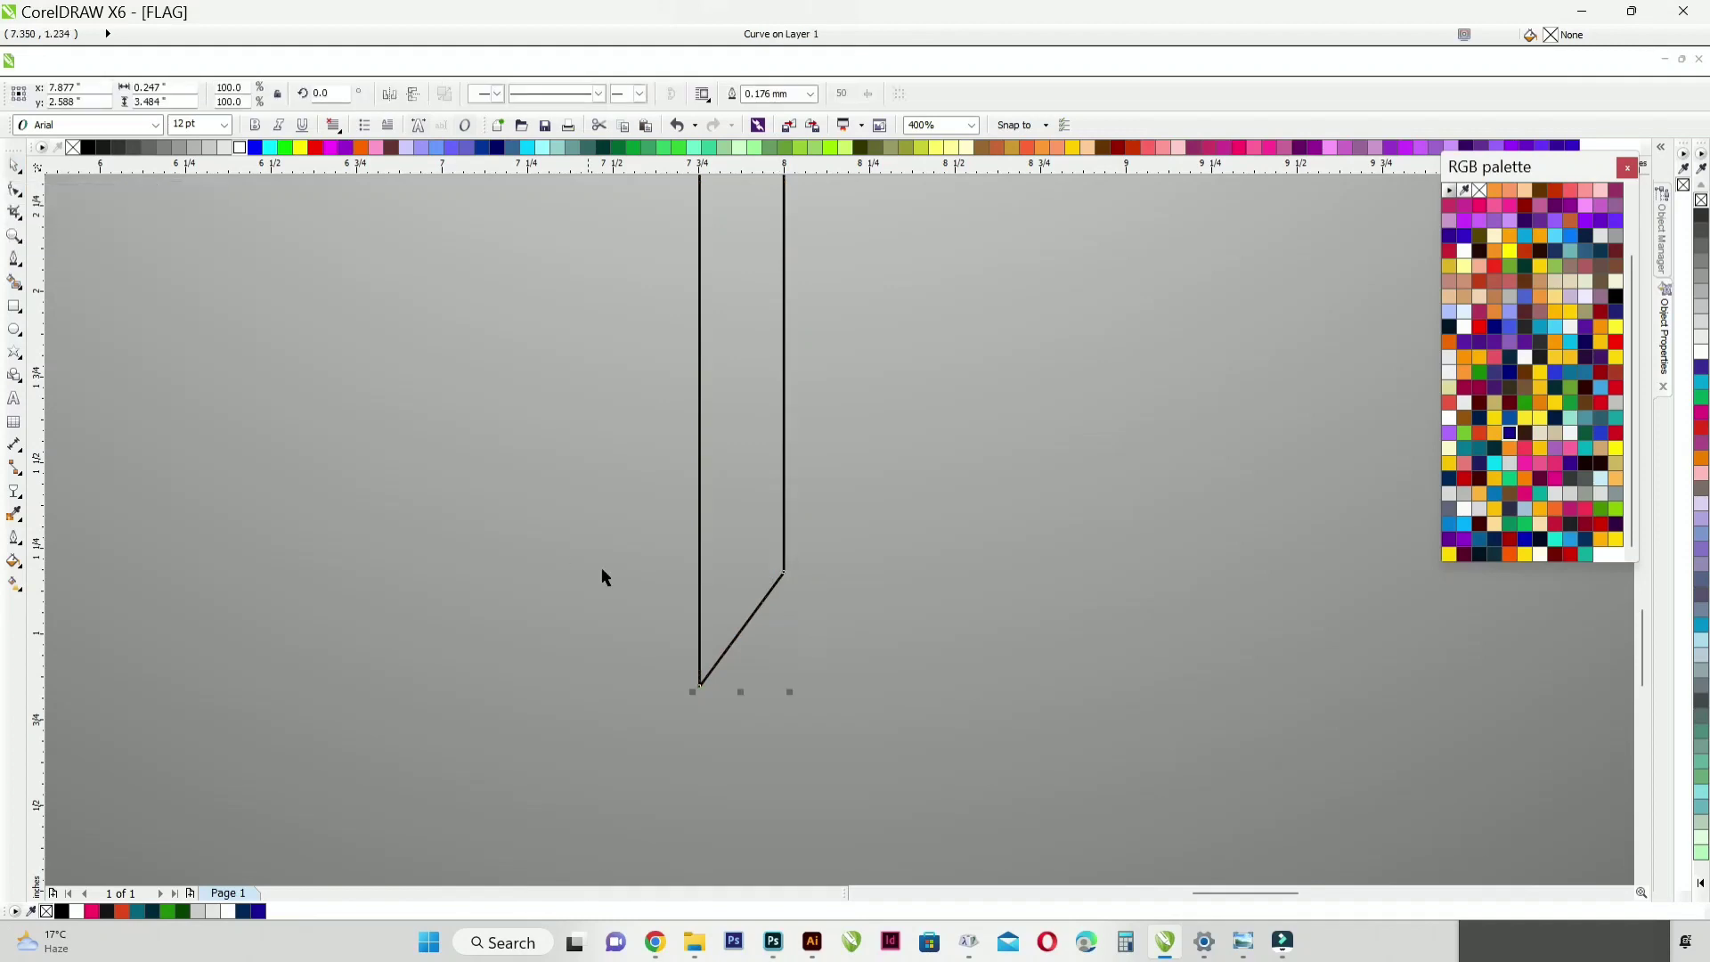
Step: Copy the right white petal's gradient fill to the slanted strip and remove the strip's outline
scroll(630, 611, down, 2)
scroll(680, 489, up, 1)
key(ctrl+shift+a)
click(873, 498)
click(926, 222)
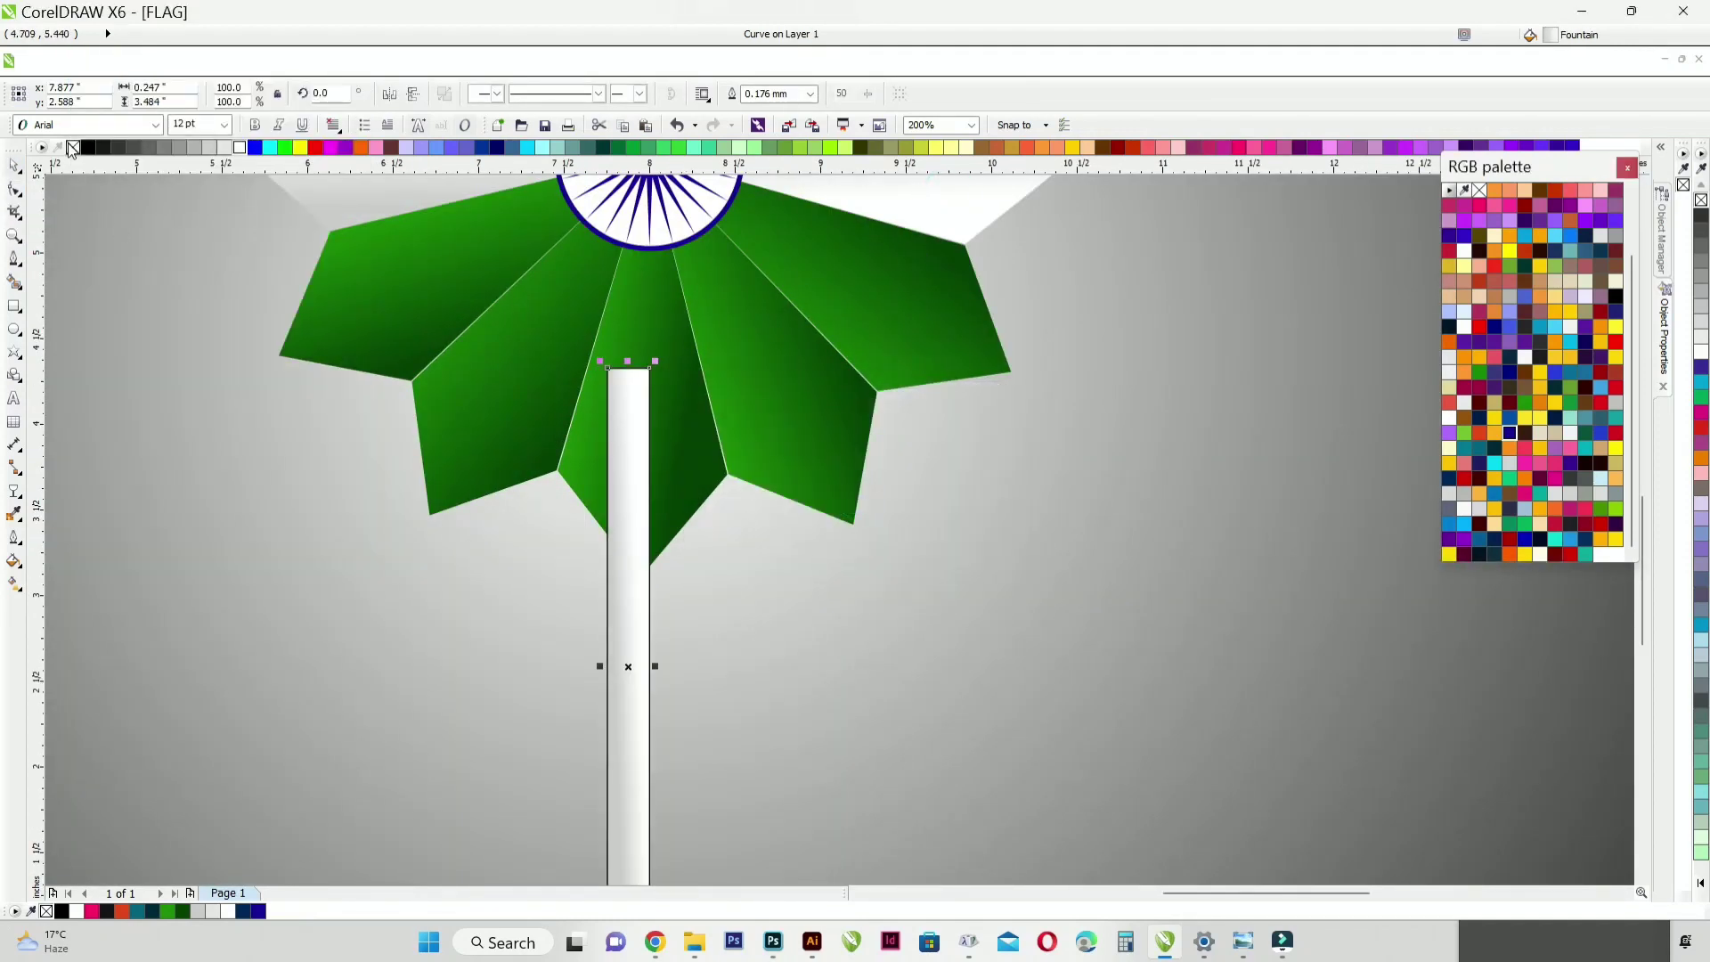
scroll(703, 529, down, 1)
scroll(674, 626, up, 1)
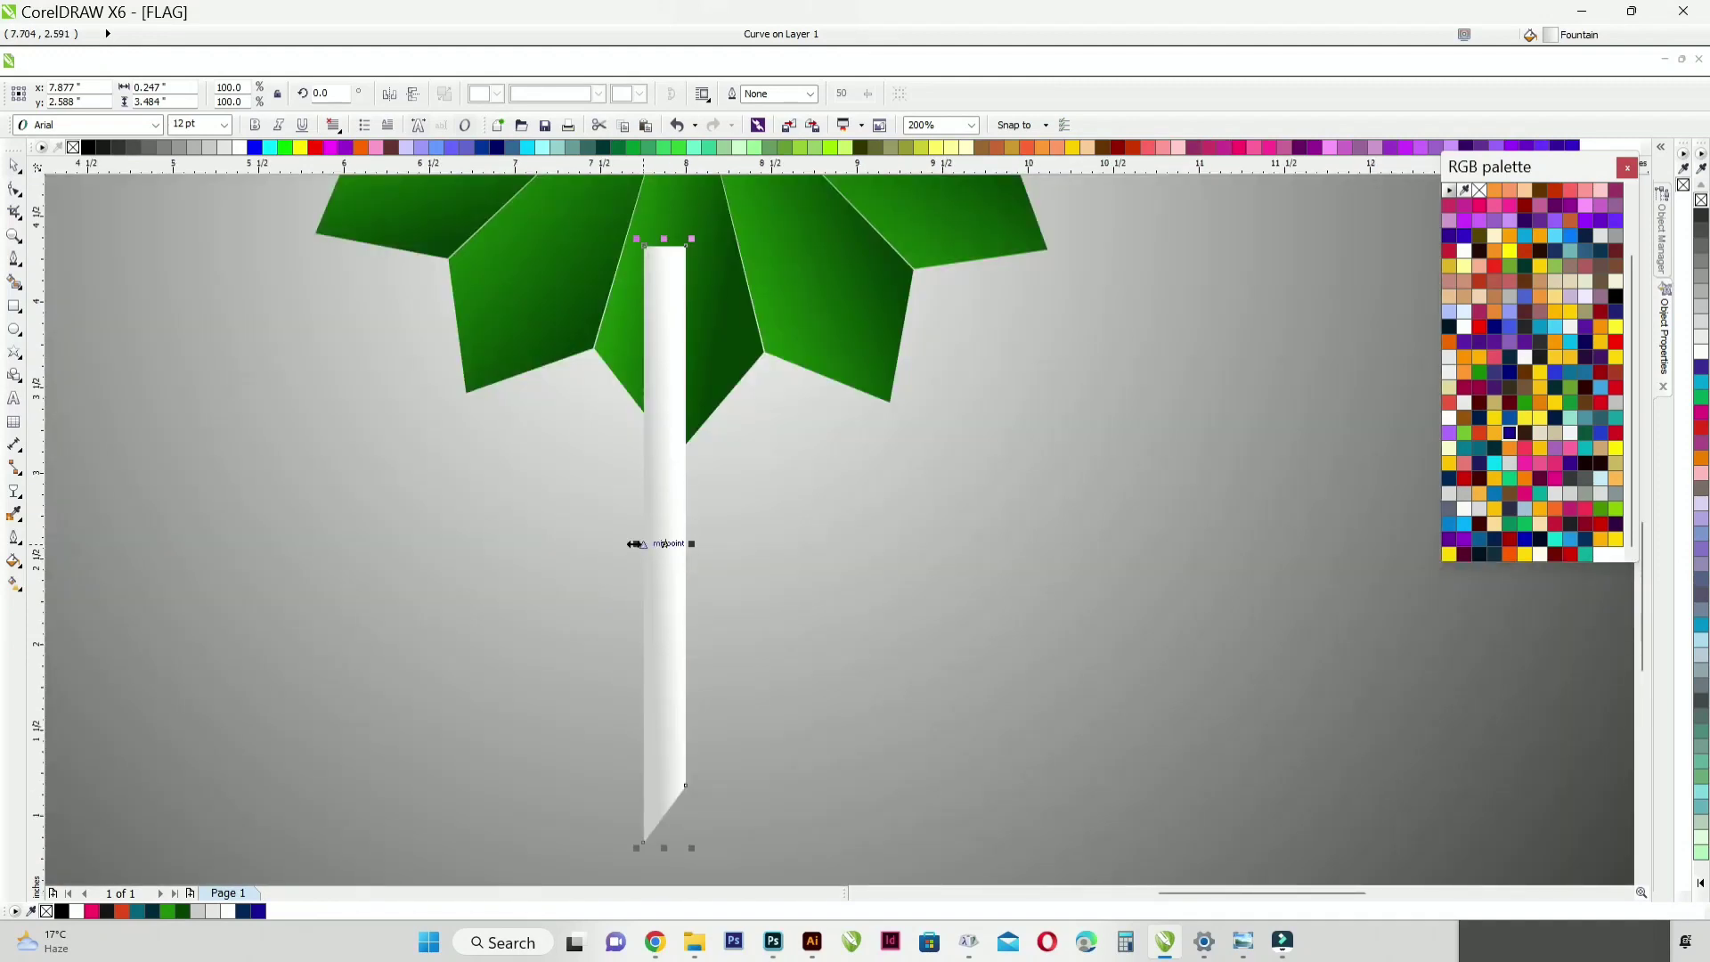
Step: Mirror a copy of the strip to its right and weld both halves into one ribbon about 0.49 inches wide
drag(639, 544, 728, 545)
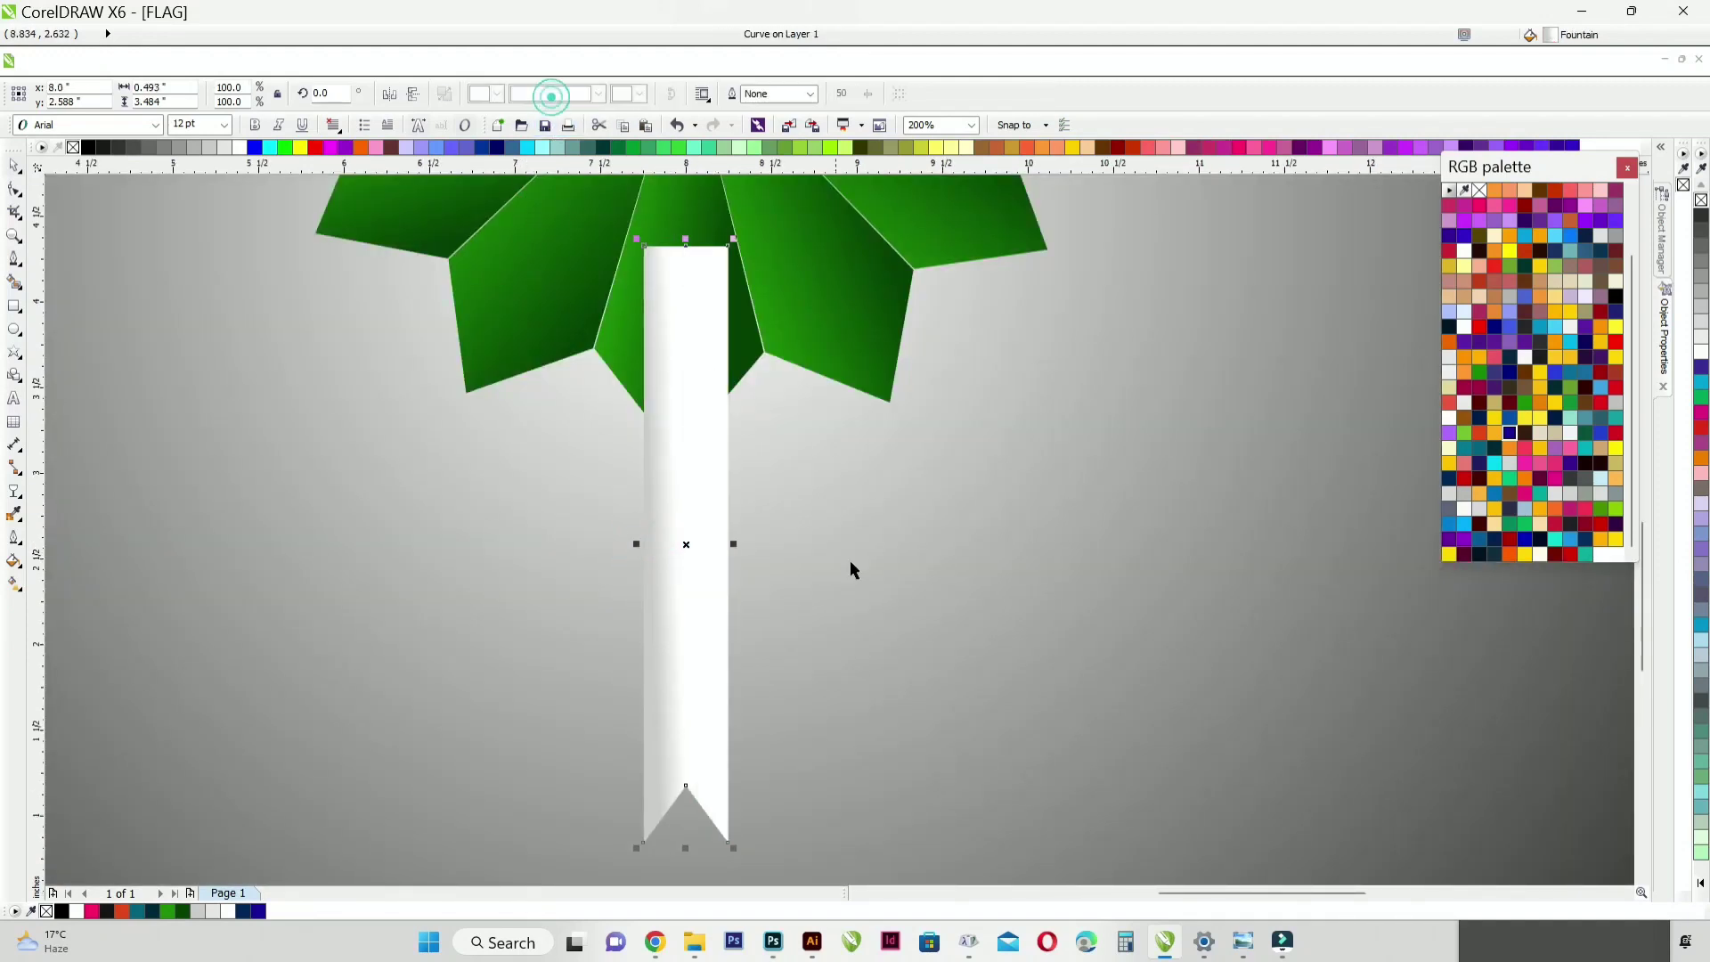
scroll(849, 559, down, 1)
scroll(819, 563, up, 1)
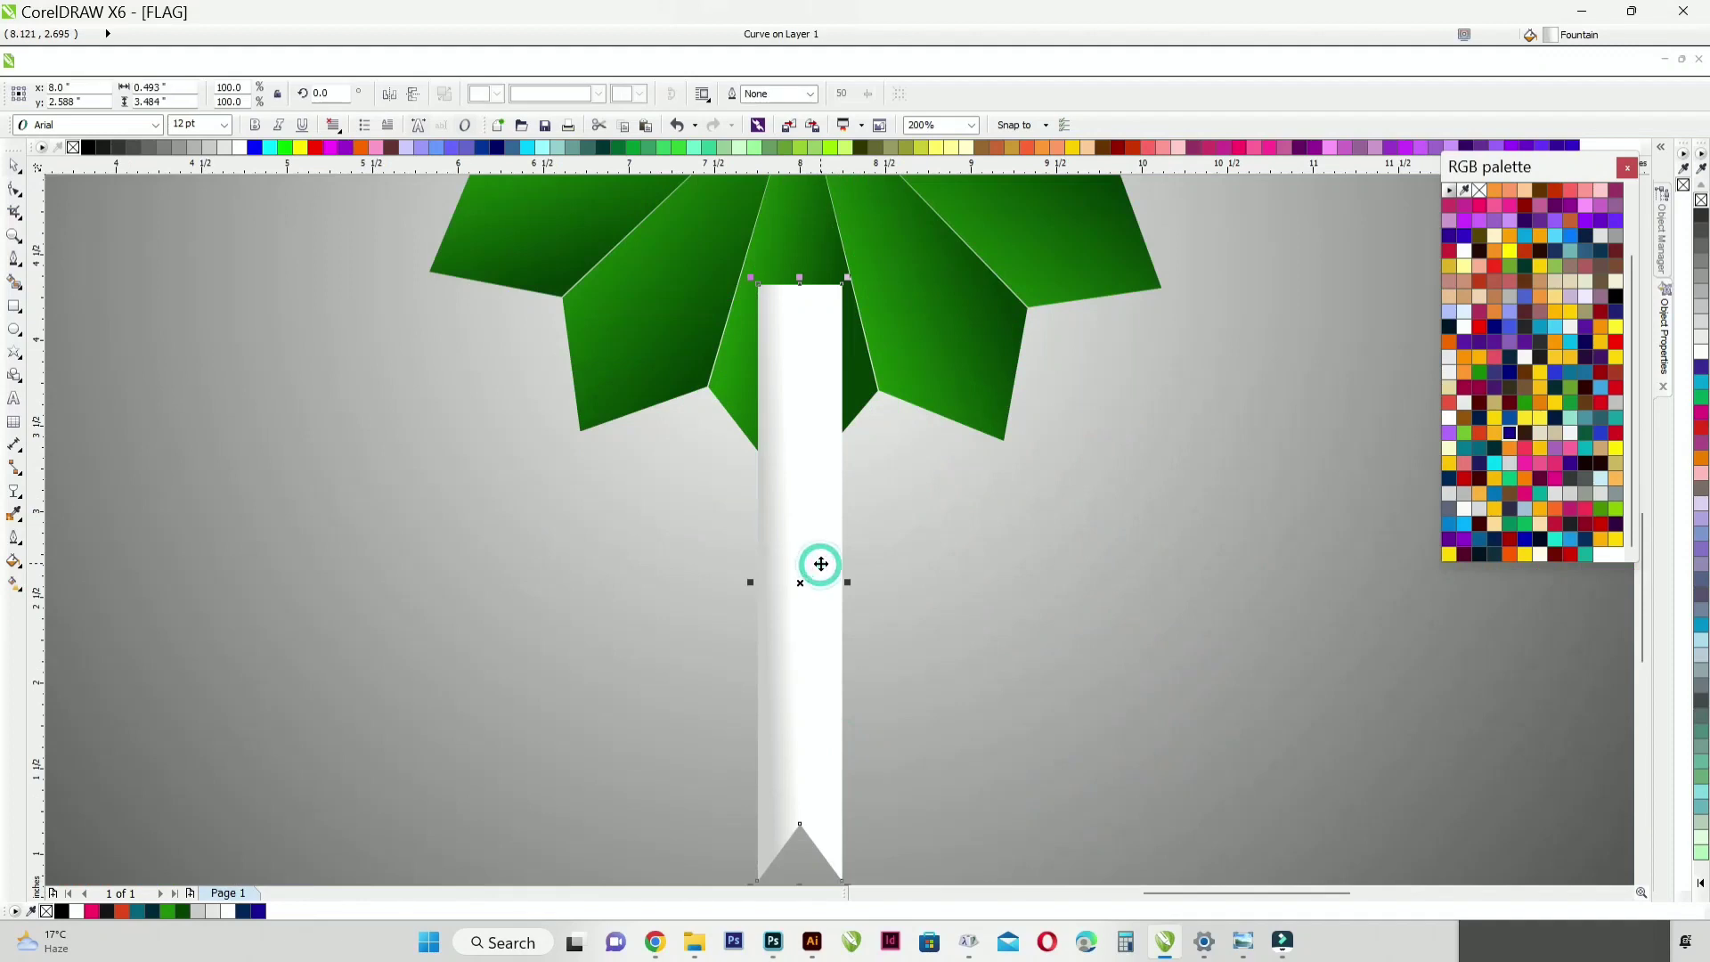
Step: Move the white ribbon behind the flower petals in the stacking order
key(ctrl+Page_Down)
scroll(820, 554, down, 1)
click(164, 504)
Step: Create a copy of the white ribbon rotated to 341.2° so that it slants towards the flower's lower left
click(843, 706)
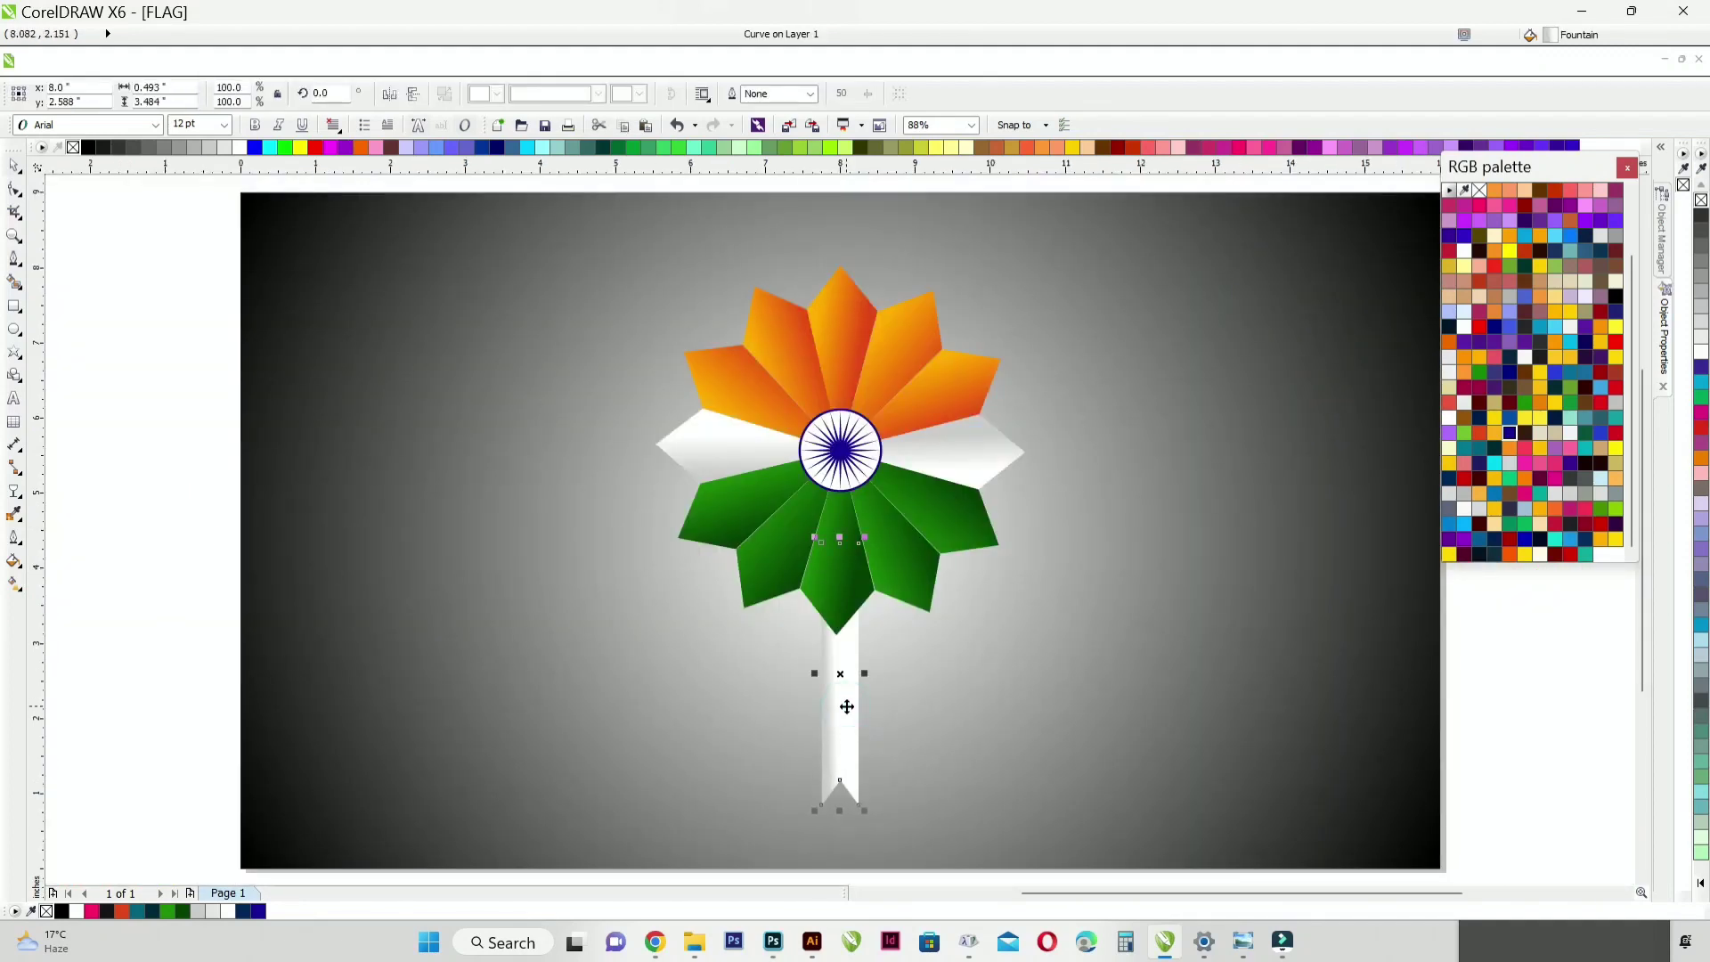
click(847, 706)
click(175, 473)
click(837, 702)
click(837, 702)
drag(816, 818, 708, 764)
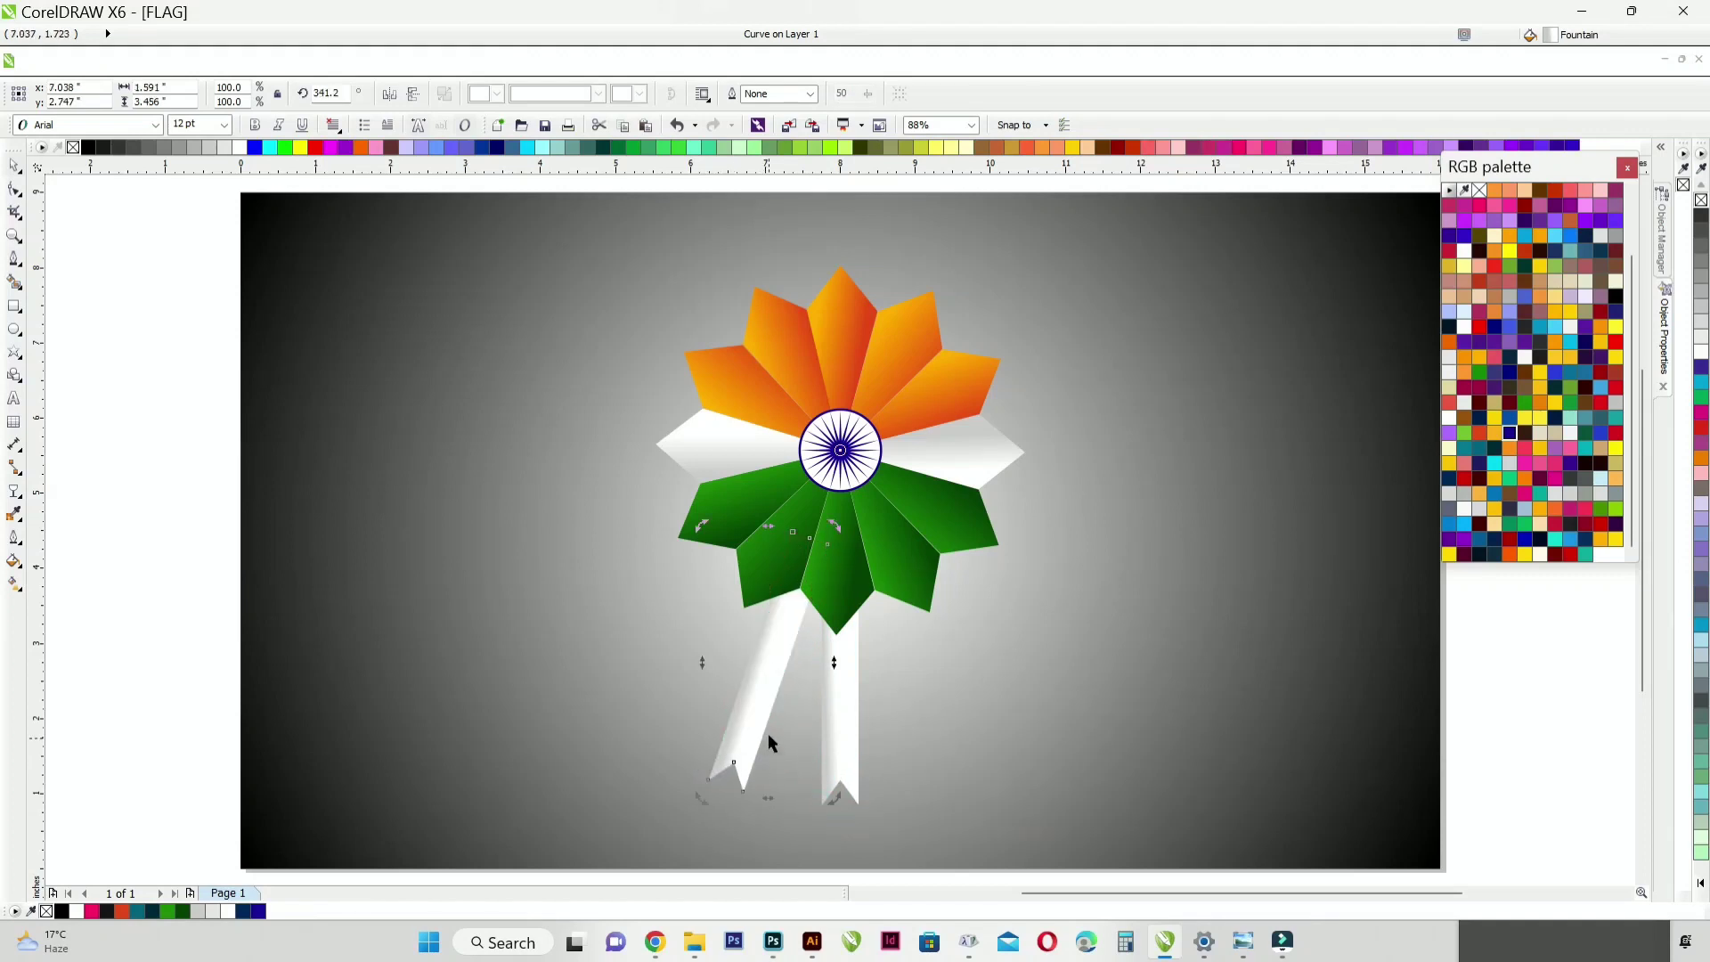
key(ctrl+r)
key(ctrl+z)
scroll(773, 660, down, 1)
click(317, 572)
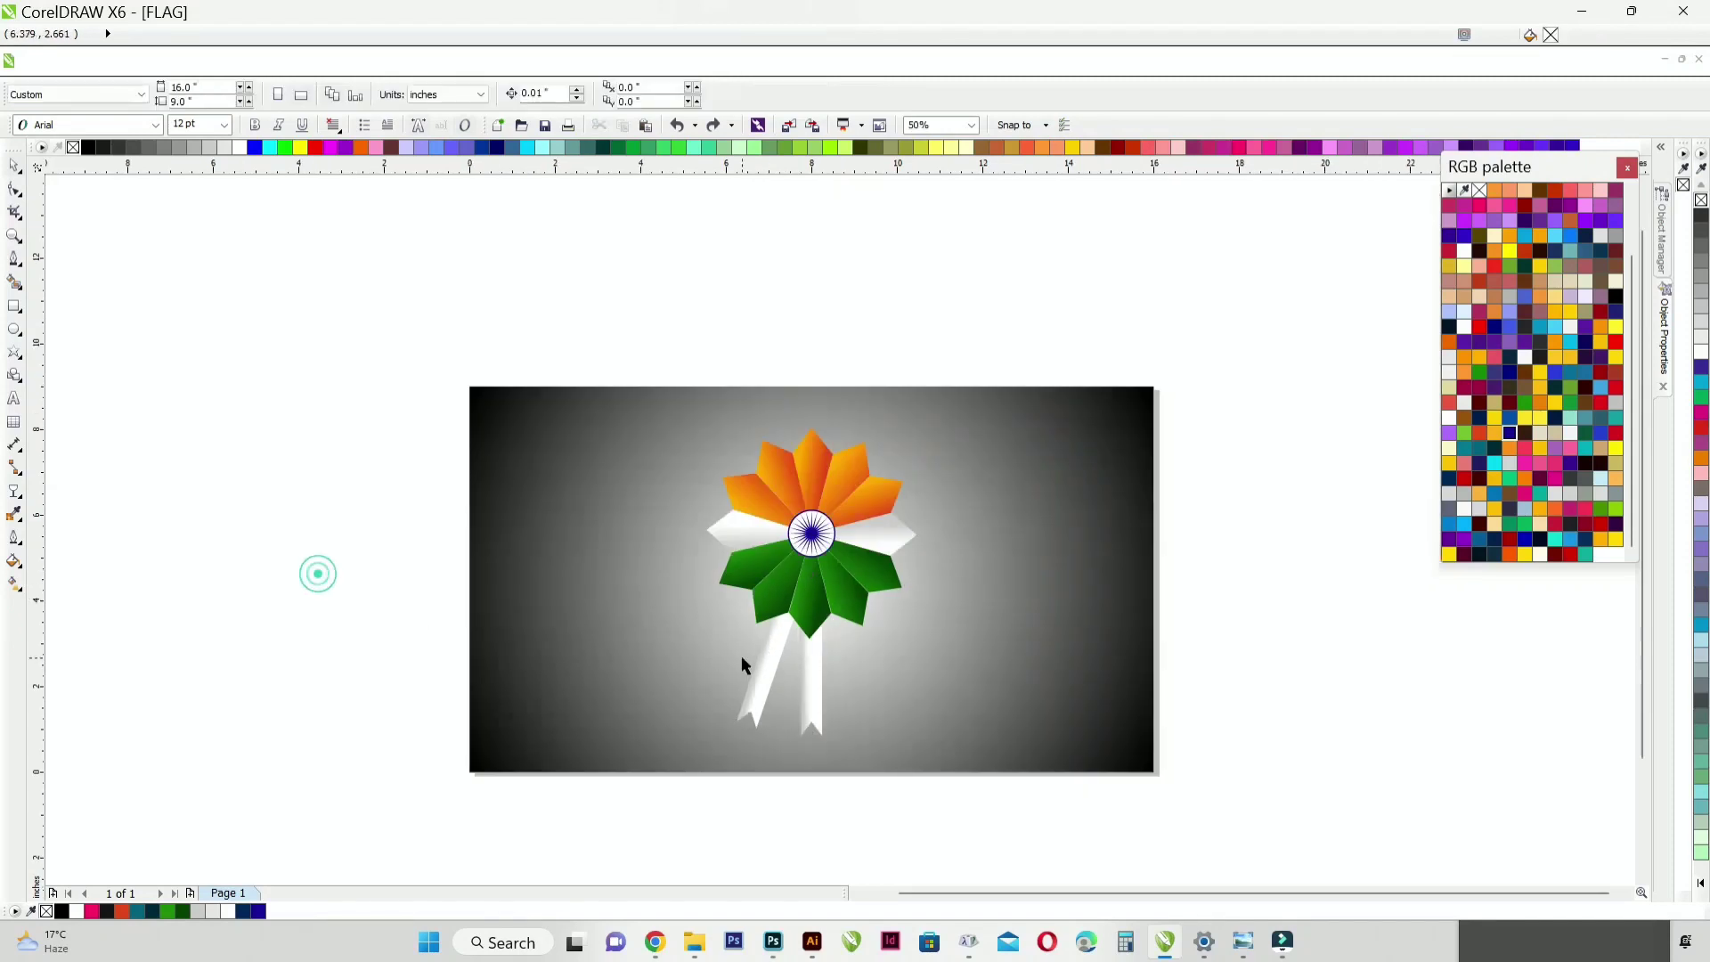
Step: Copy the top orange petal's gradient fill to the slanted left ribbon
scroll(742, 663, up, 1)
click(788, 677)
key(ctrl+shift+a)
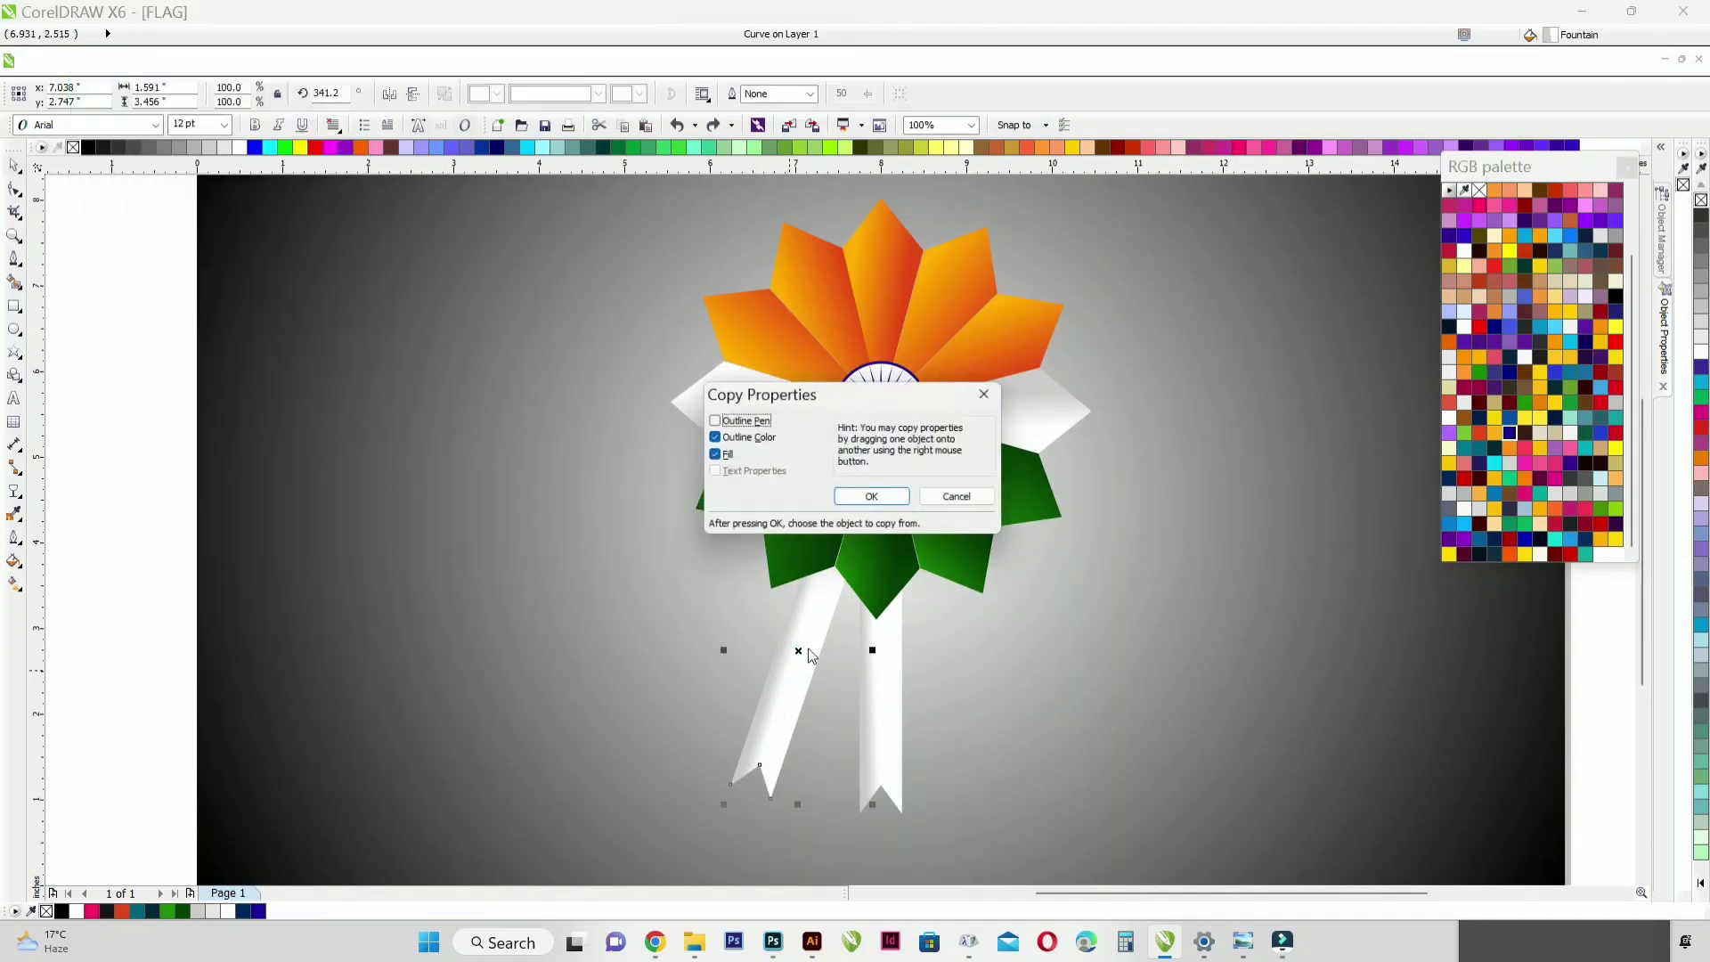
click(878, 496)
click(884, 280)
click(165, 485)
Step: Place a horizontally mirrored copy of the orange ribbon on the right side of the white ribbon
click(789, 674)
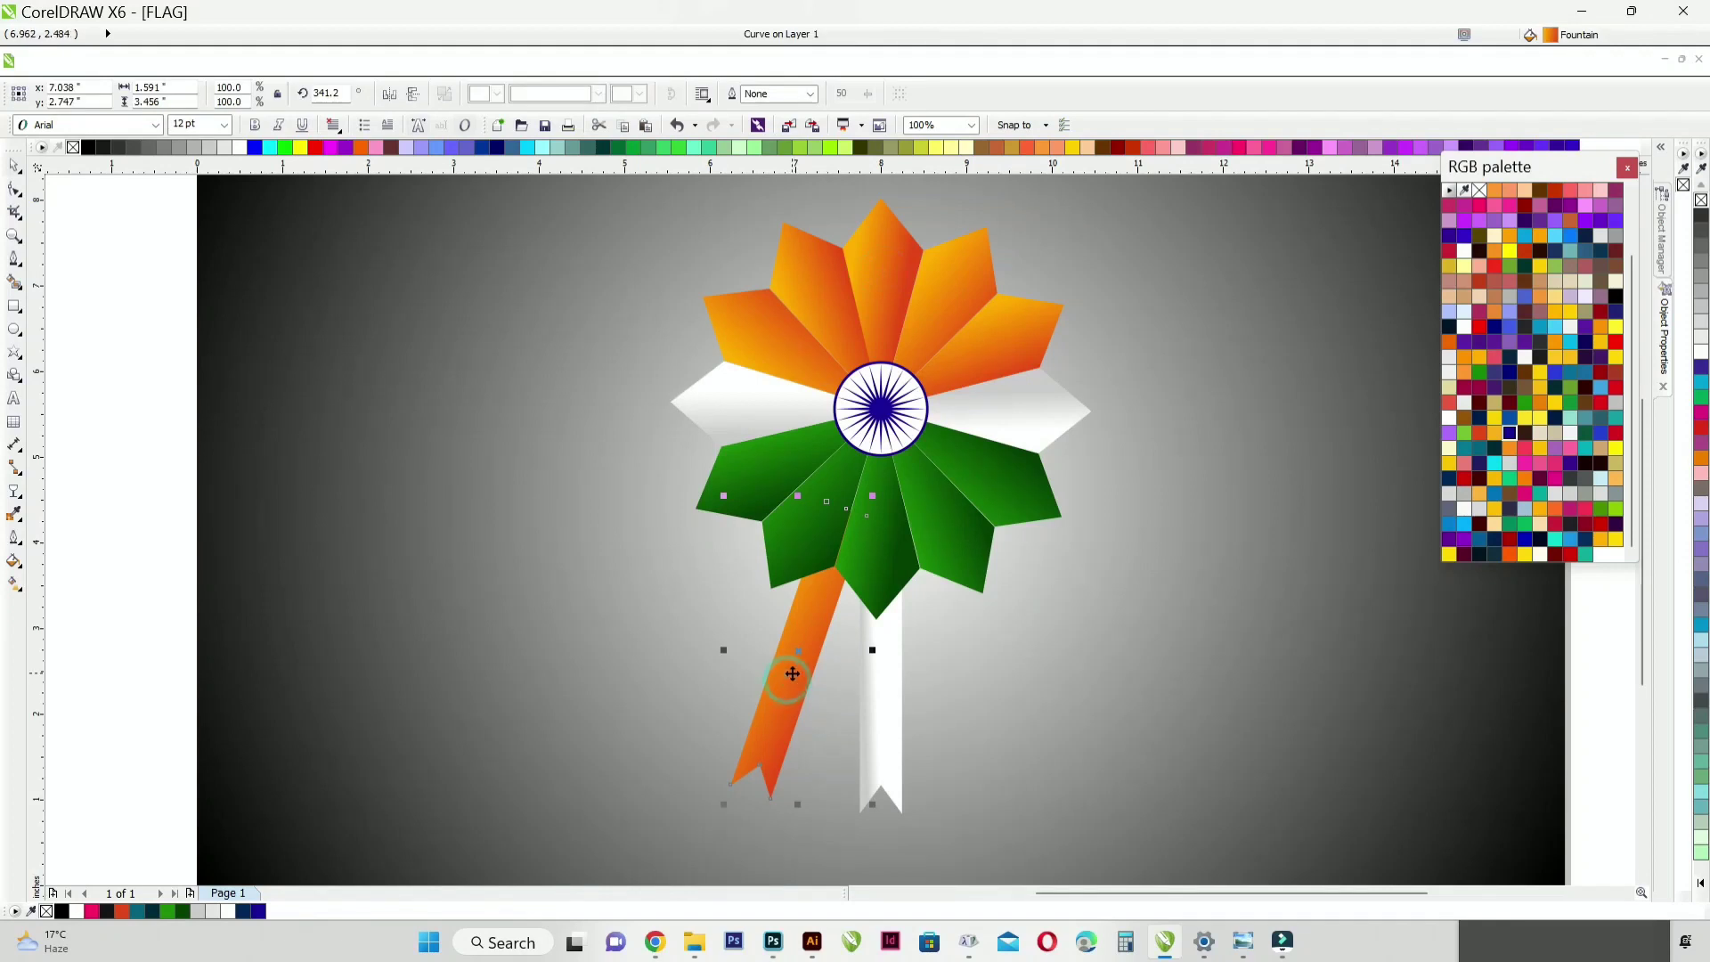
click(390, 94)
drag(804, 656, 978, 659)
Step: Copy a green petal's gradient fill to the slanted right ribbon
key(alt+e)
key(m)
click(866, 499)
click(806, 511)
scroll(841, 639, down, 1)
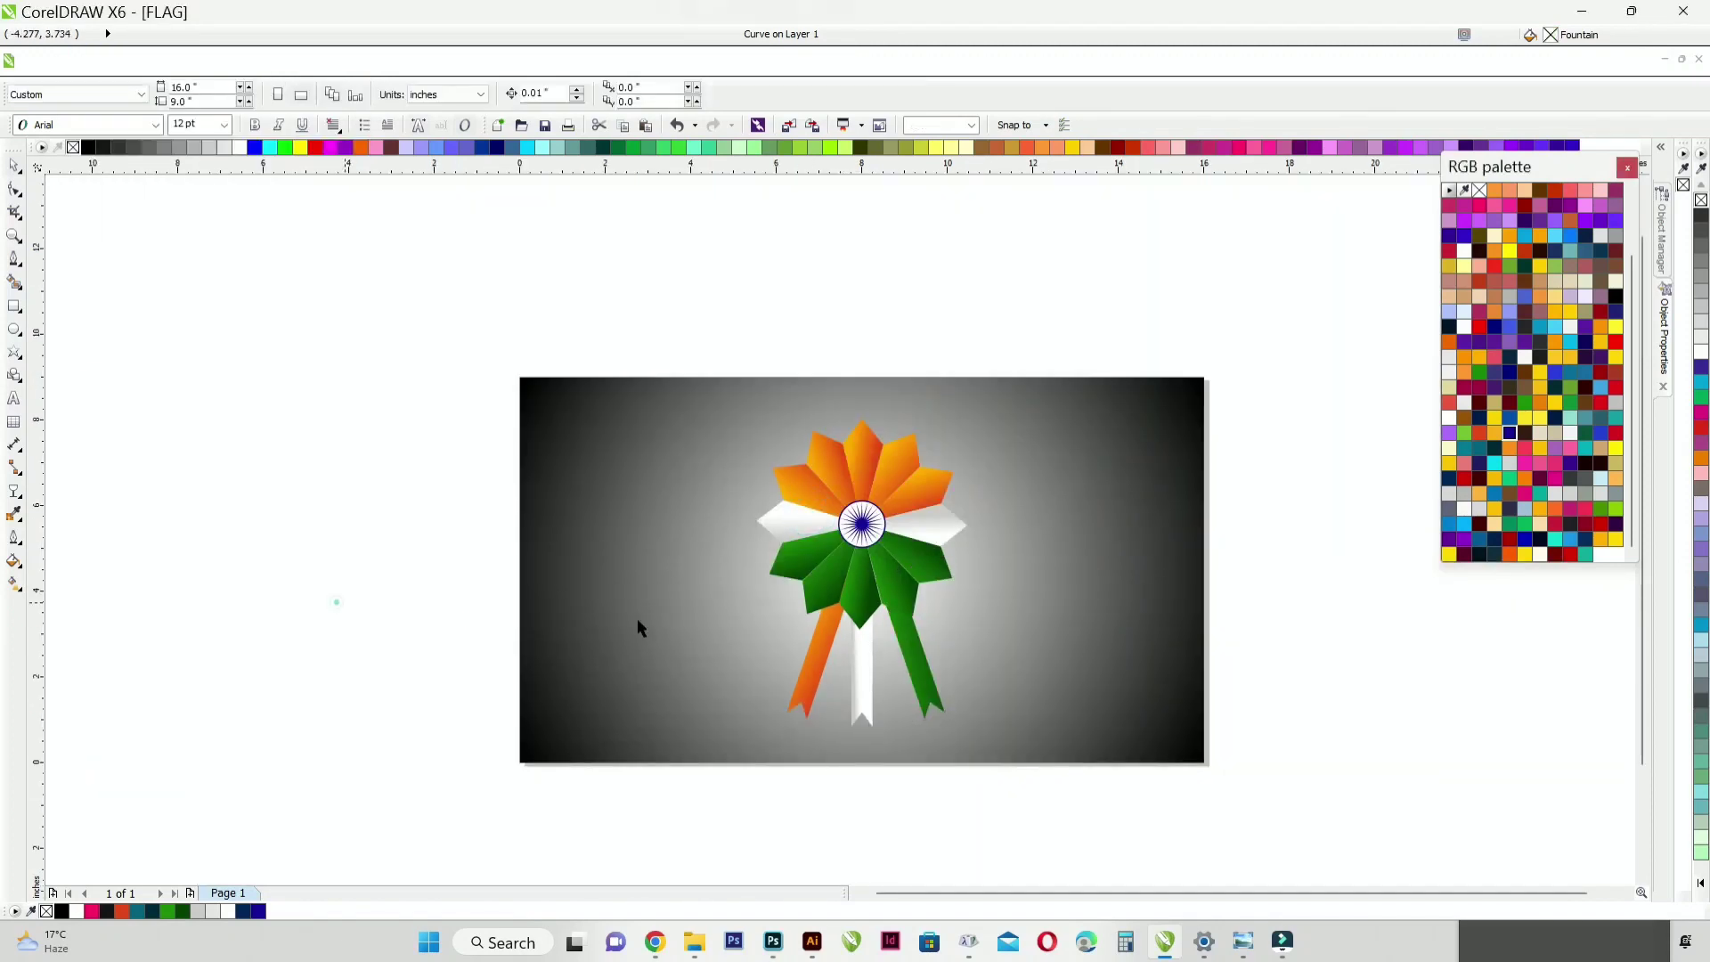
Step: Redirect the green ribbon's gradient along its length, with dark green at the lower end
scroll(943, 657, up, 2)
click(16, 581)
drag(946, 809, 886, 580)
scroll(882, 575, down, 1)
Step: Redirect the left ribbon's gradient along its length, from yellow-orange at the top to red-orange at the lower end
click(696, 566)
drag(729, 540, 670, 685)
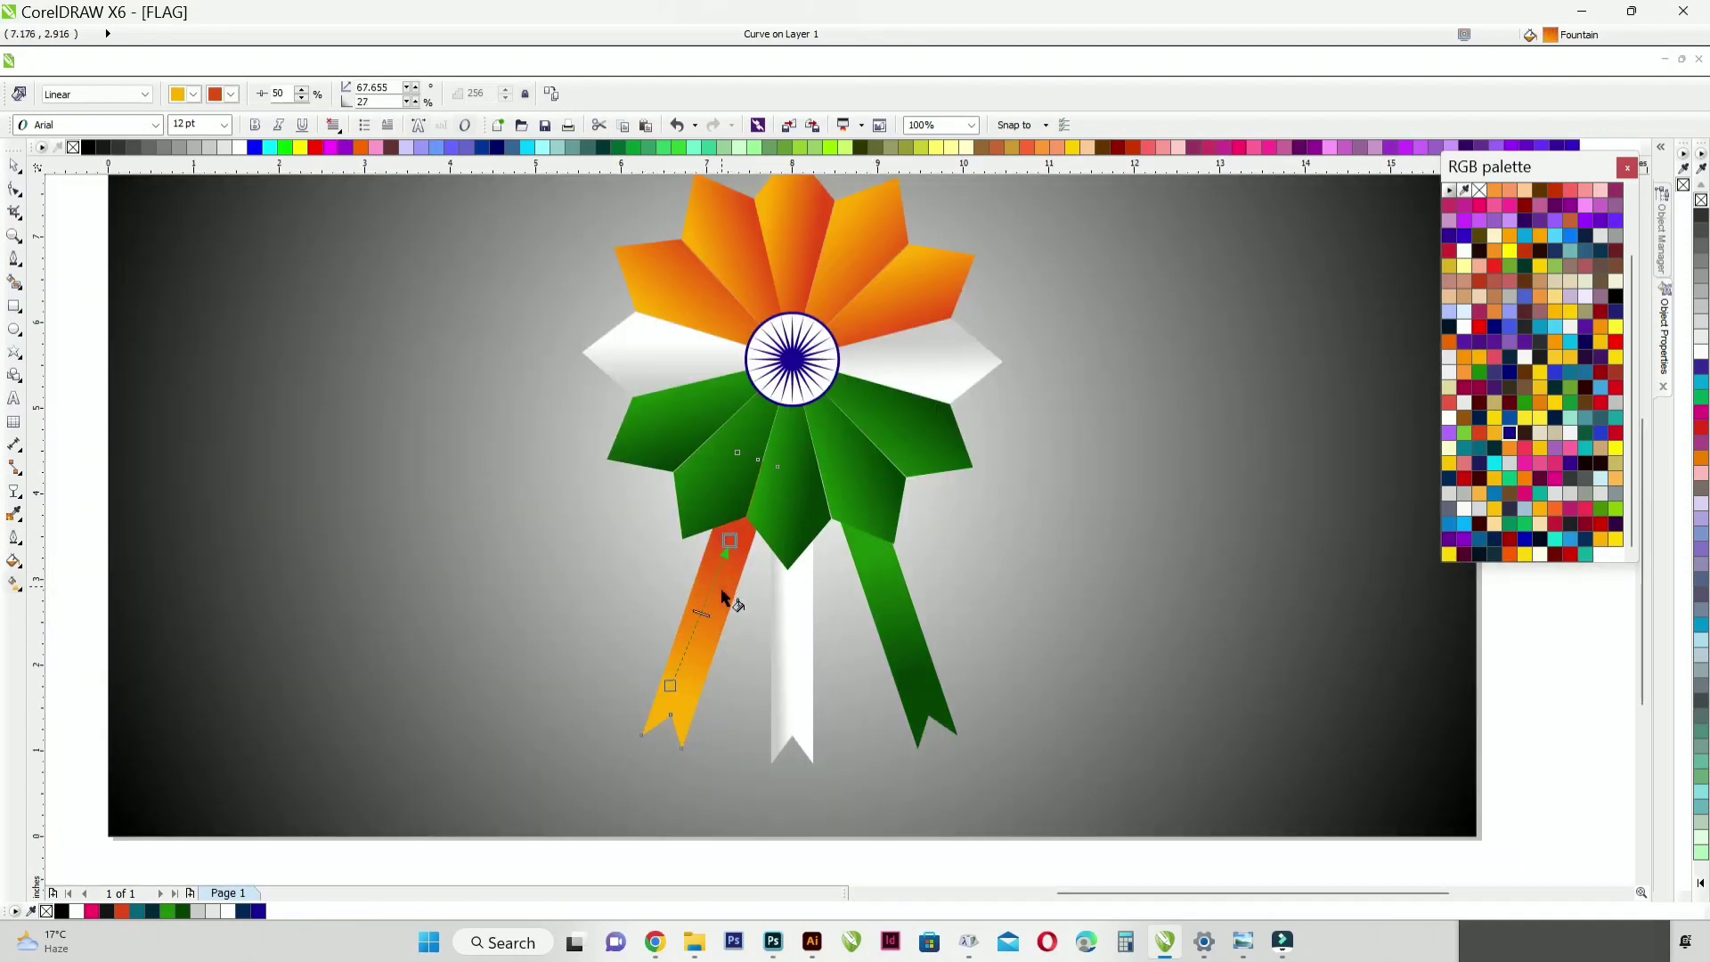
drag(743, 537, 679, 696)
Step: Redirect the middle ribbon's gradient vertically, from white at the top to grey at the lower end
click(791, 668)
drag(797, 579, 795, 716)
scroll(771, 682, down, 1)
click(14, 166)
click(68, 303)
key(shift+F4)
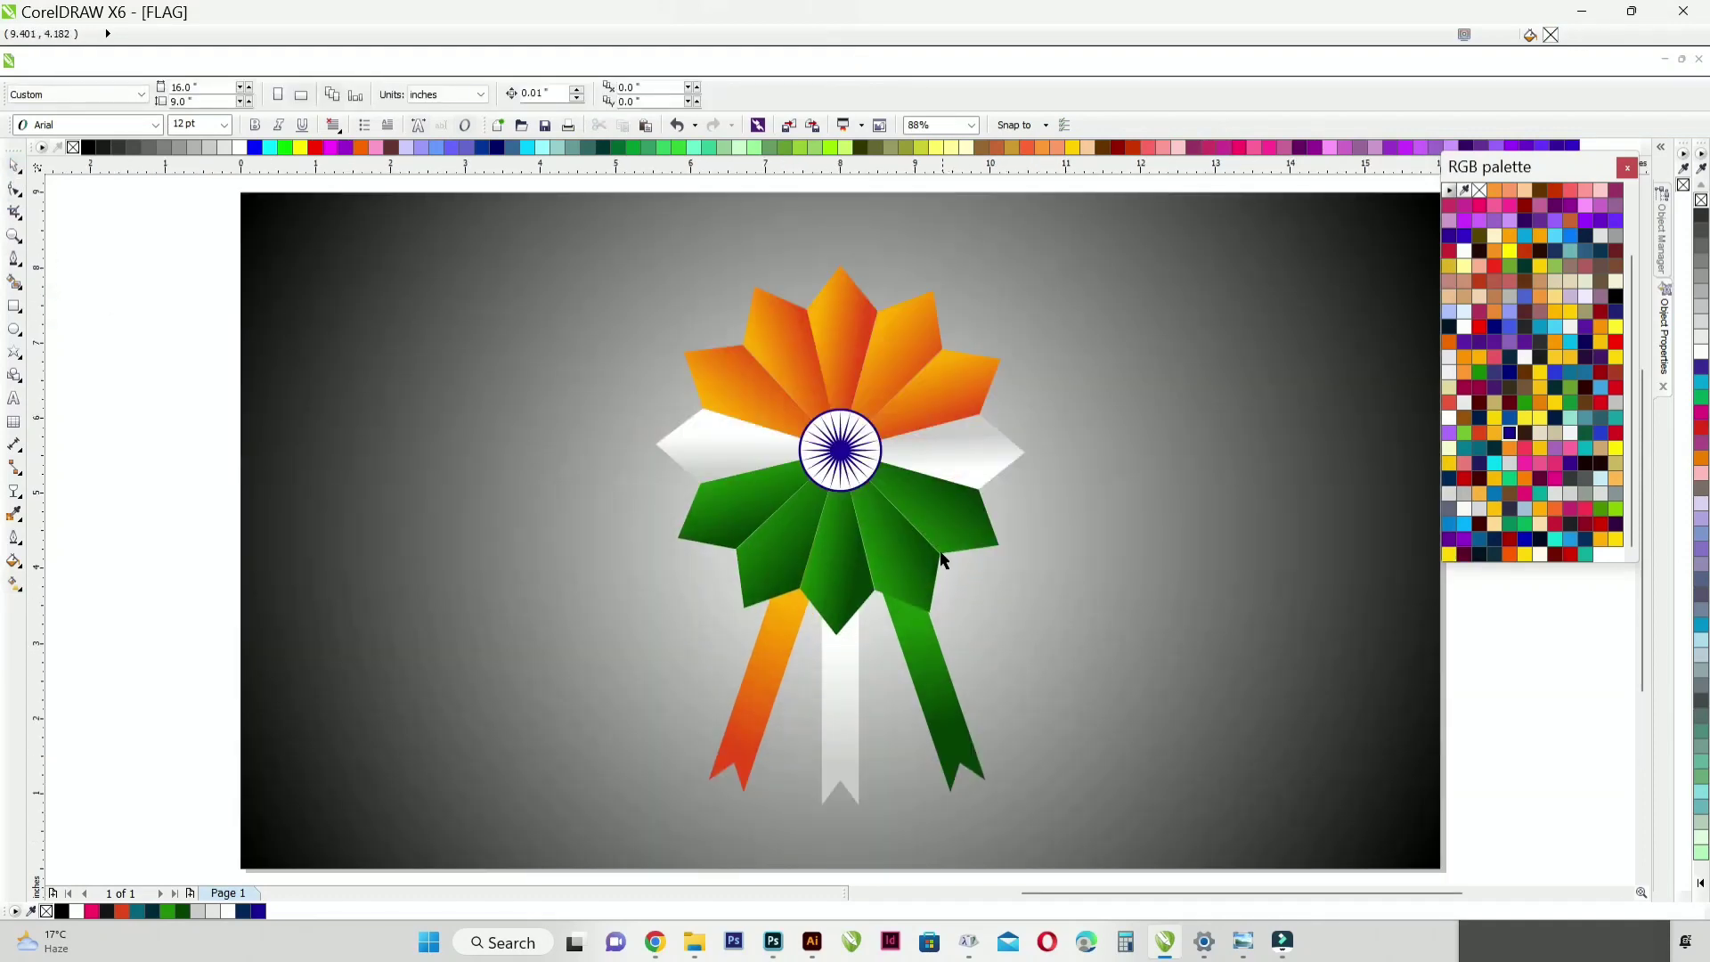
Step: Group the whole flower with its three ribbons and centre the group on the page
scroll(944, 559, down, 1)
drag(705, 230, 1011, 774)
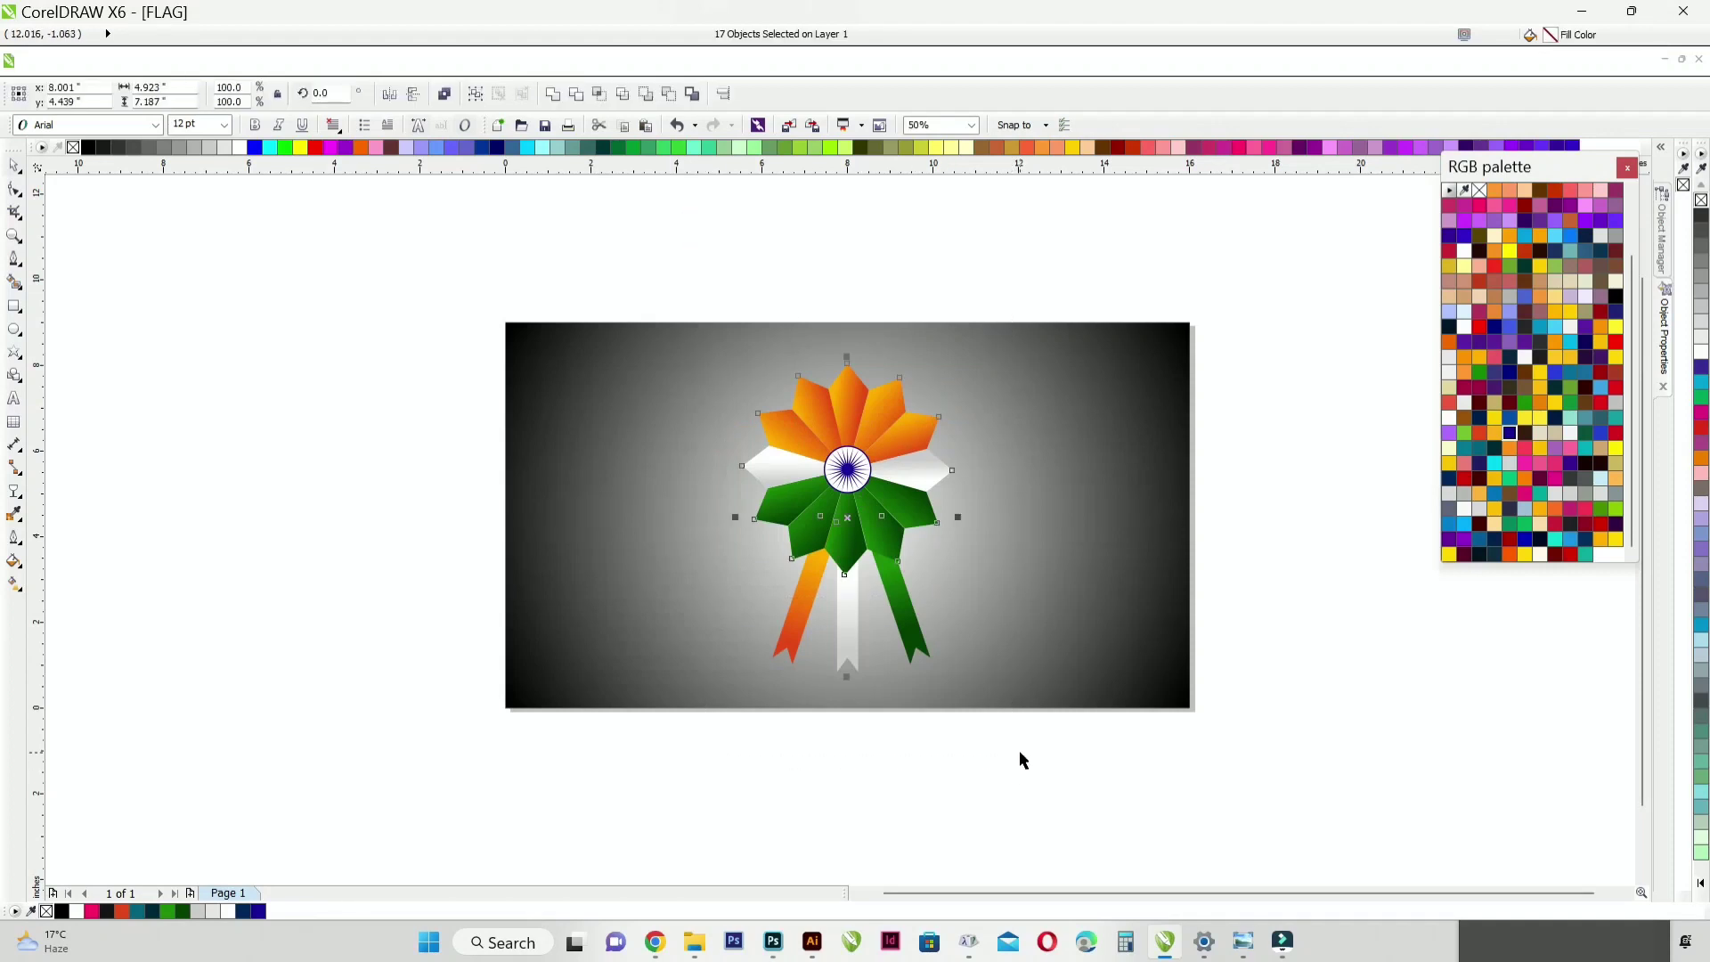
key(ctrl+g)
scroll(938, 386, up, 1)
scroll(905, 590, down, 1)
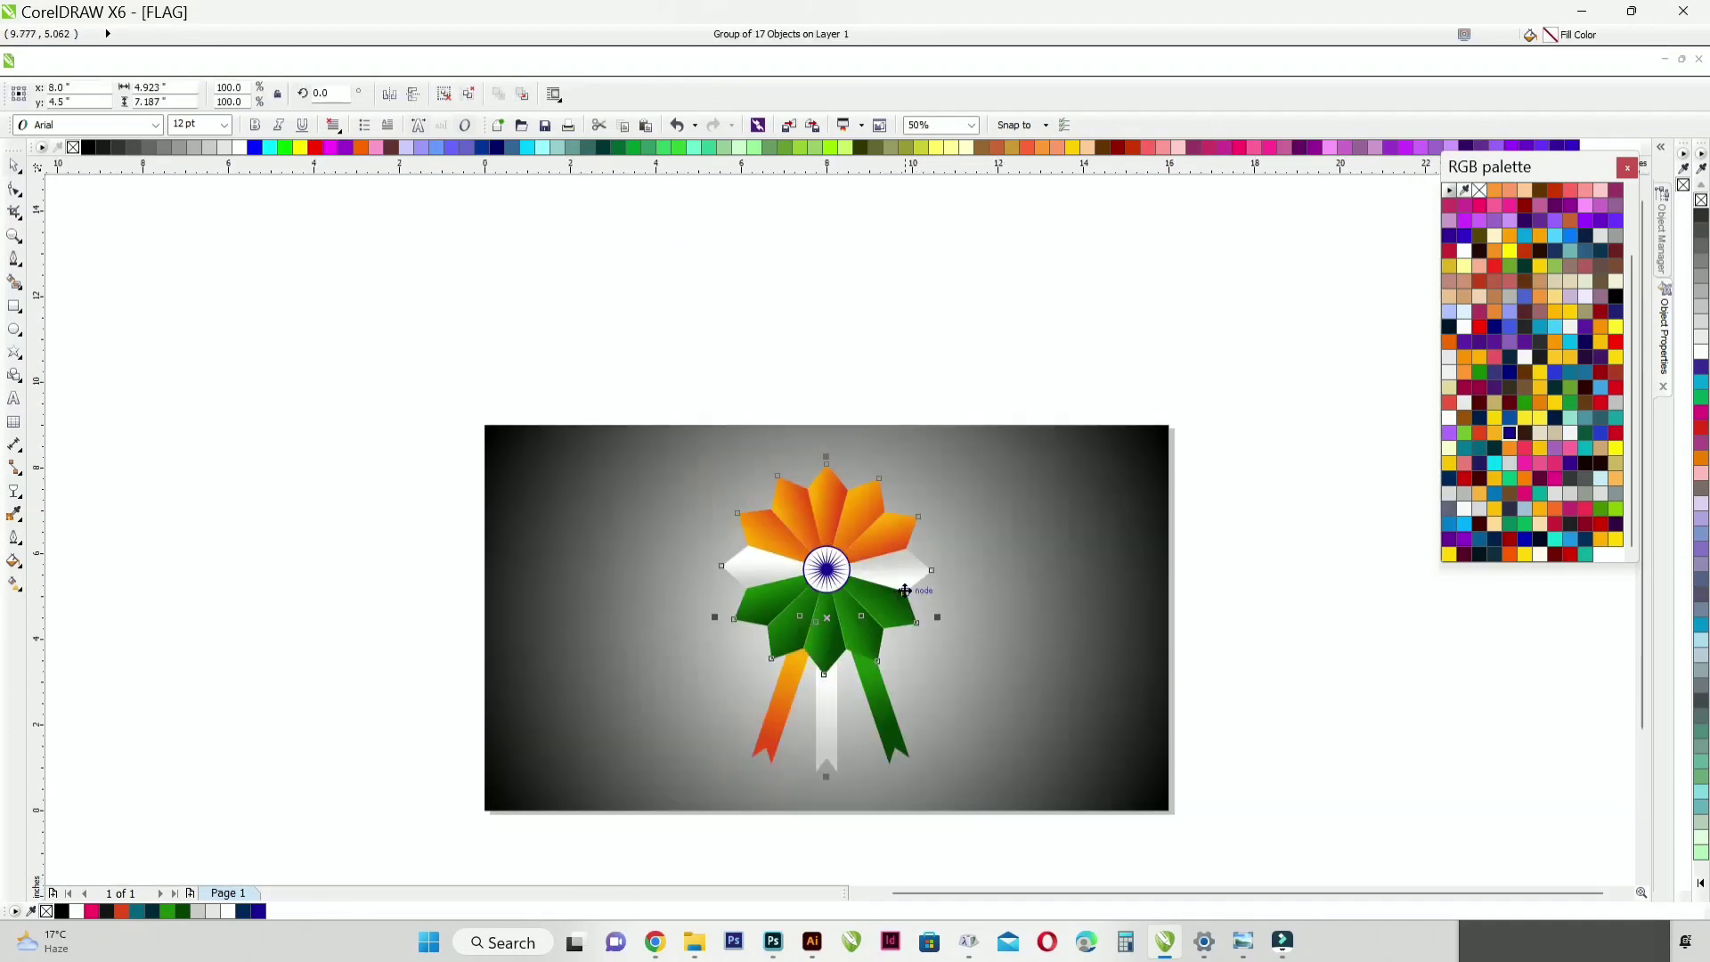
Step: Enlarge the badge group to 114.5% and arrange two copies side by side on the background
drag(935, 456, 951, 432)
drag(854, 563, 663, 574)
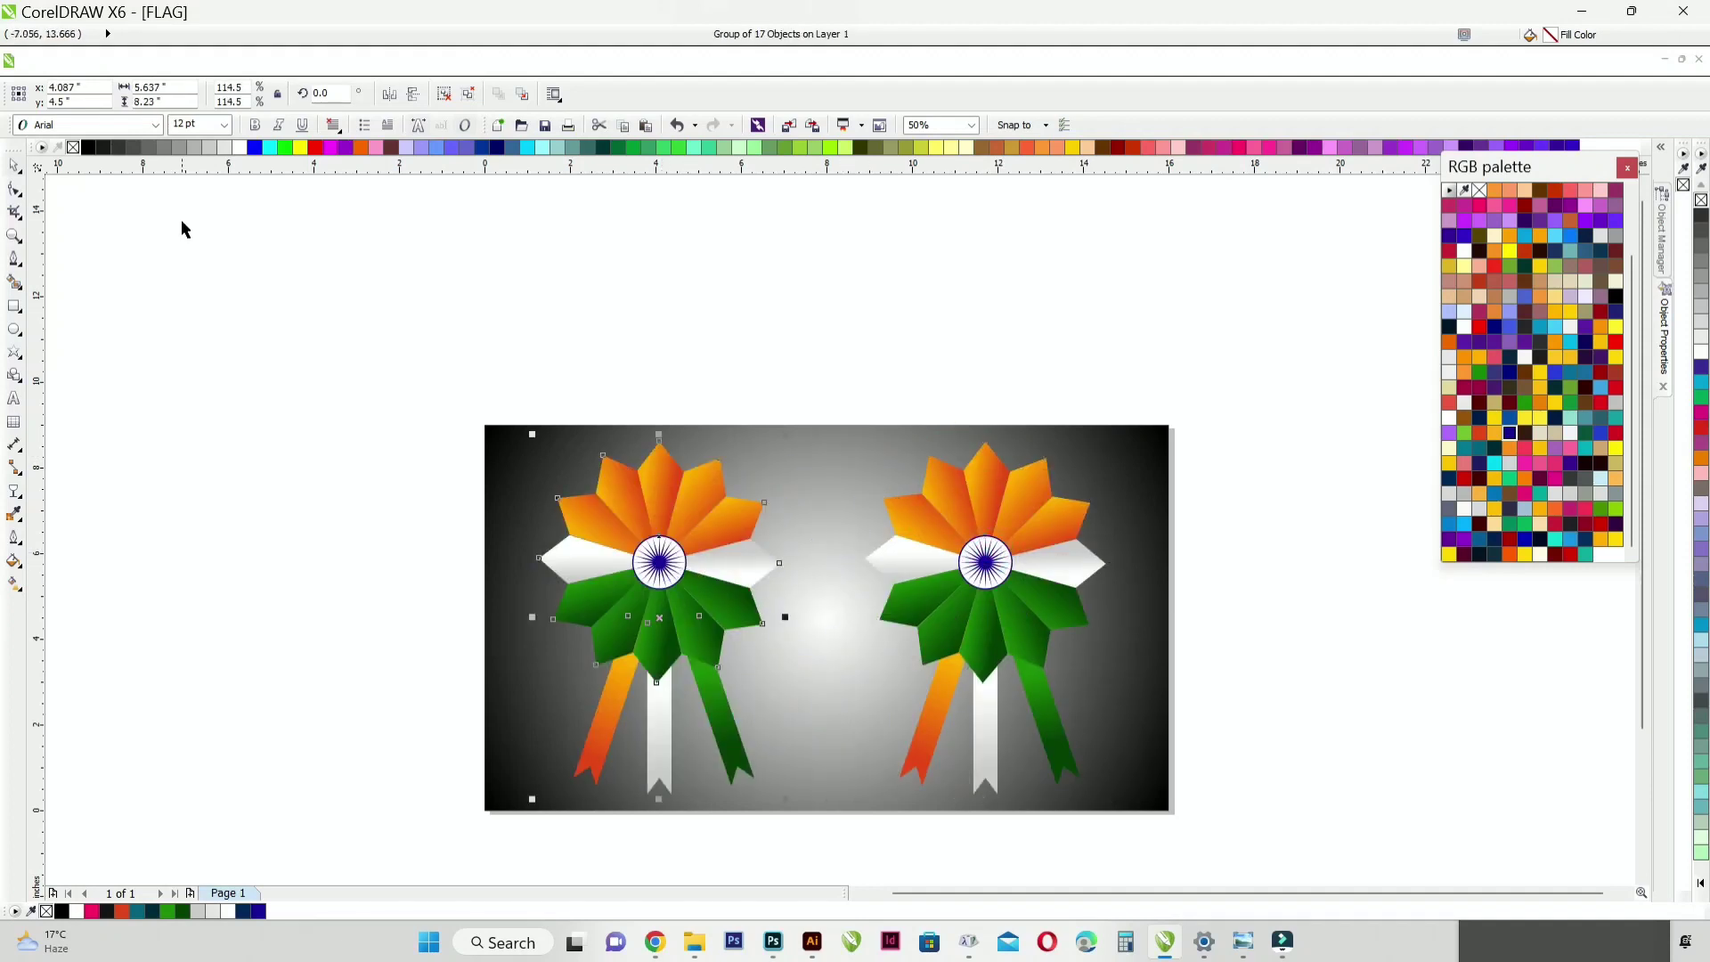
Step: Remove the fill from the left badge copy and colour its outlines white
click(207, 148)
key(ctrl+z)
click(73, 148)
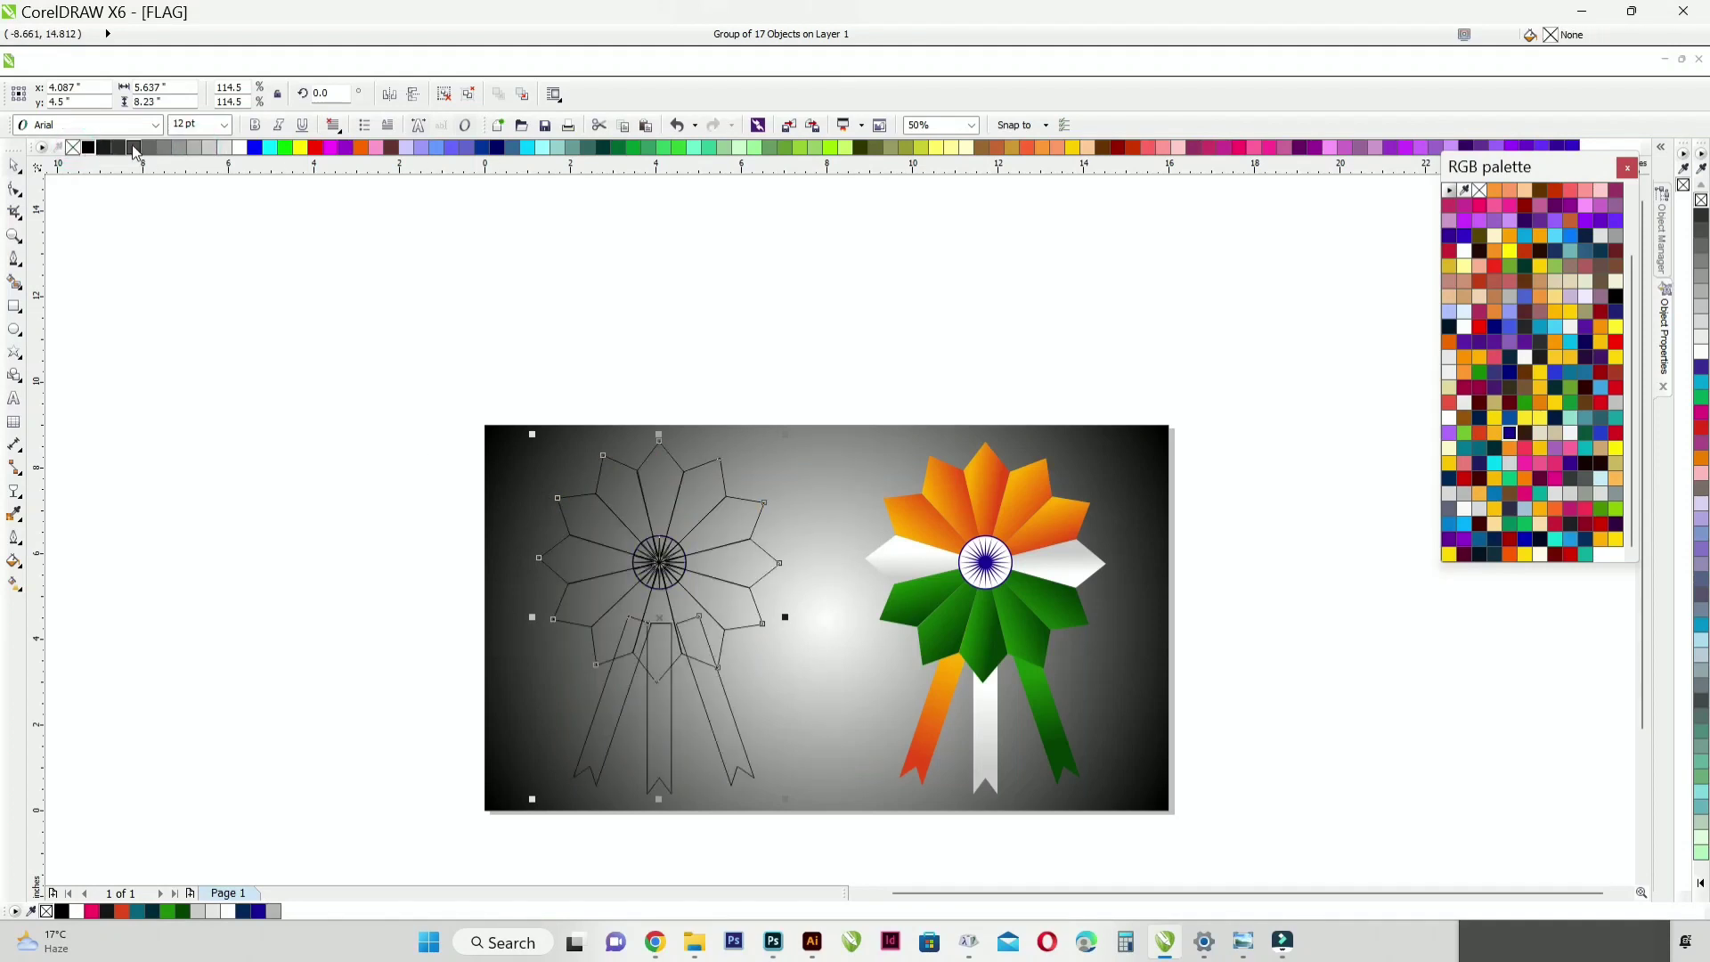
right_click(243, 149)
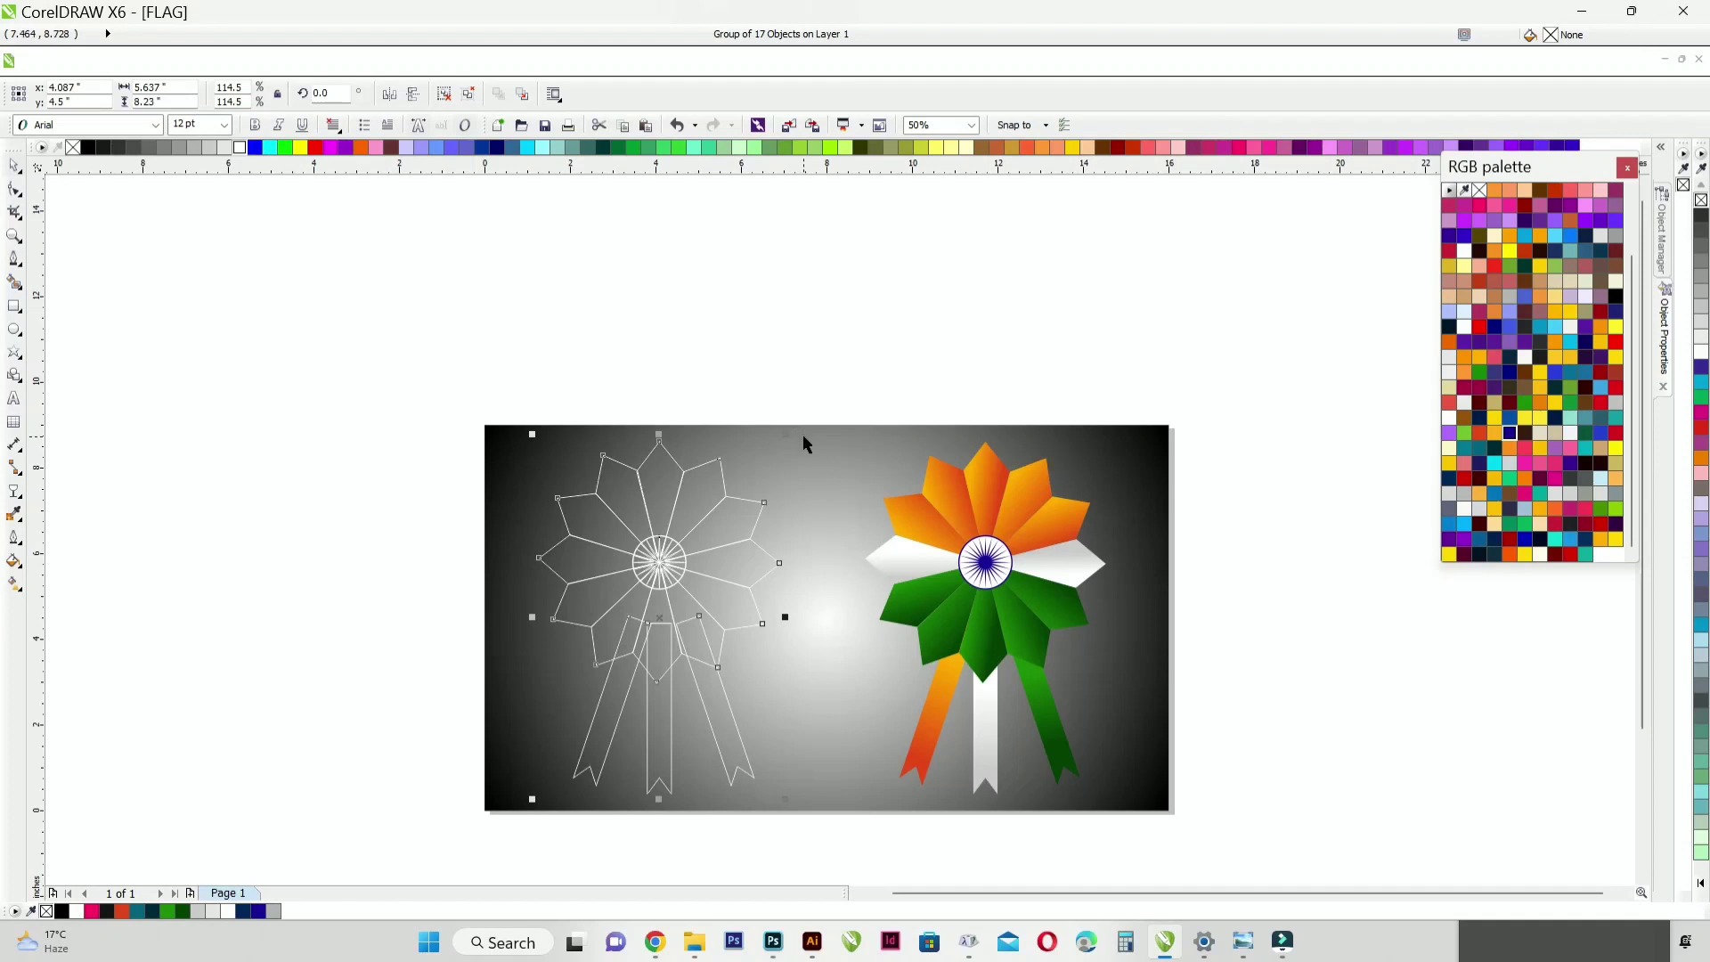
Step: Add the text "HAPPY" in bold 24 pt Arial, horizontally centred on the page between the ribbons of the two badges
click(884, 326)
key(shift+F4)
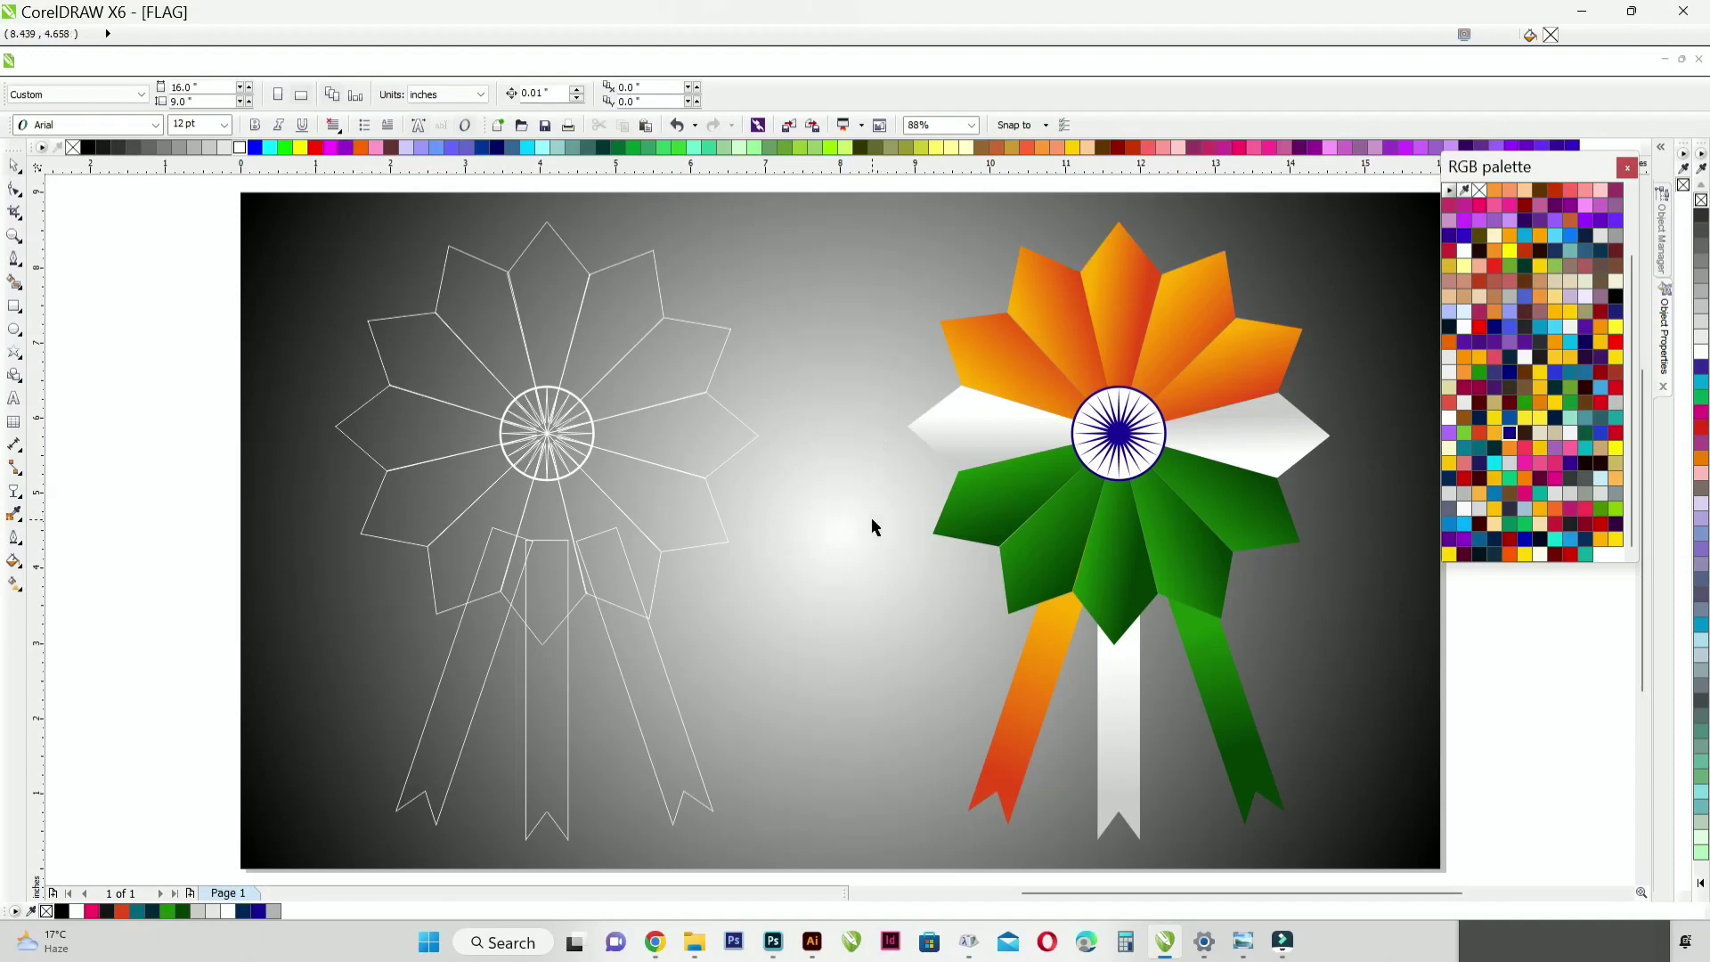
key(F8)
click(801, 648)
text(HAPPY)
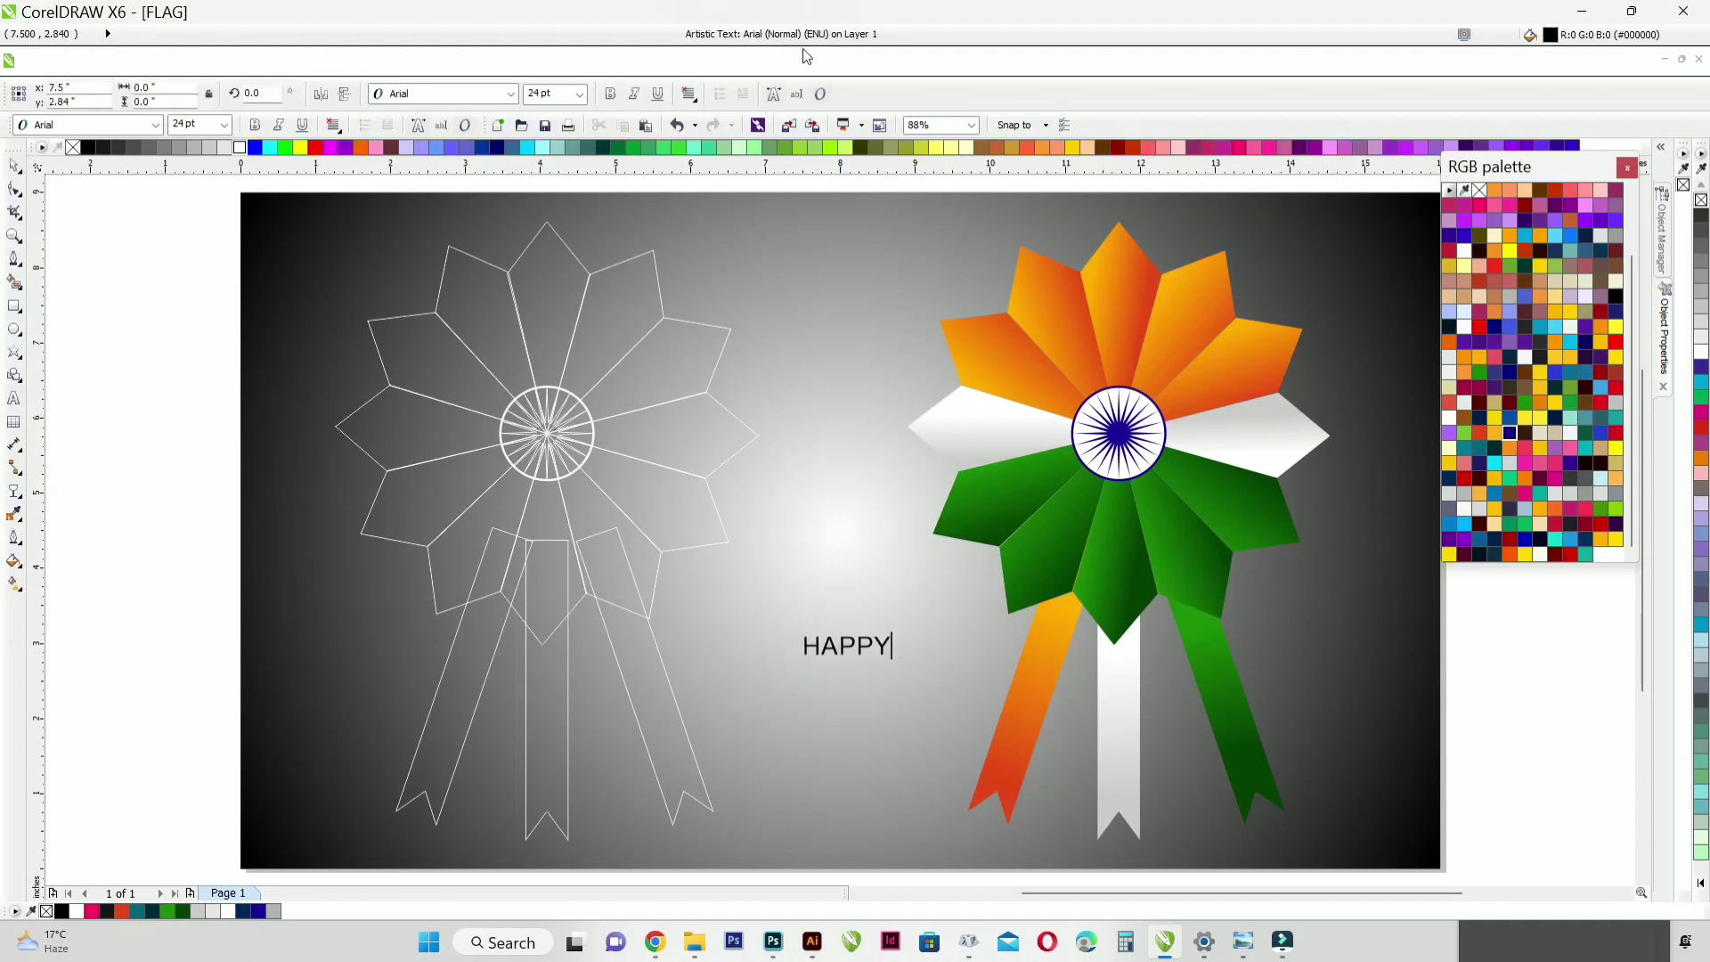
click(13, 170)
click(610, 94)
key(Escape)
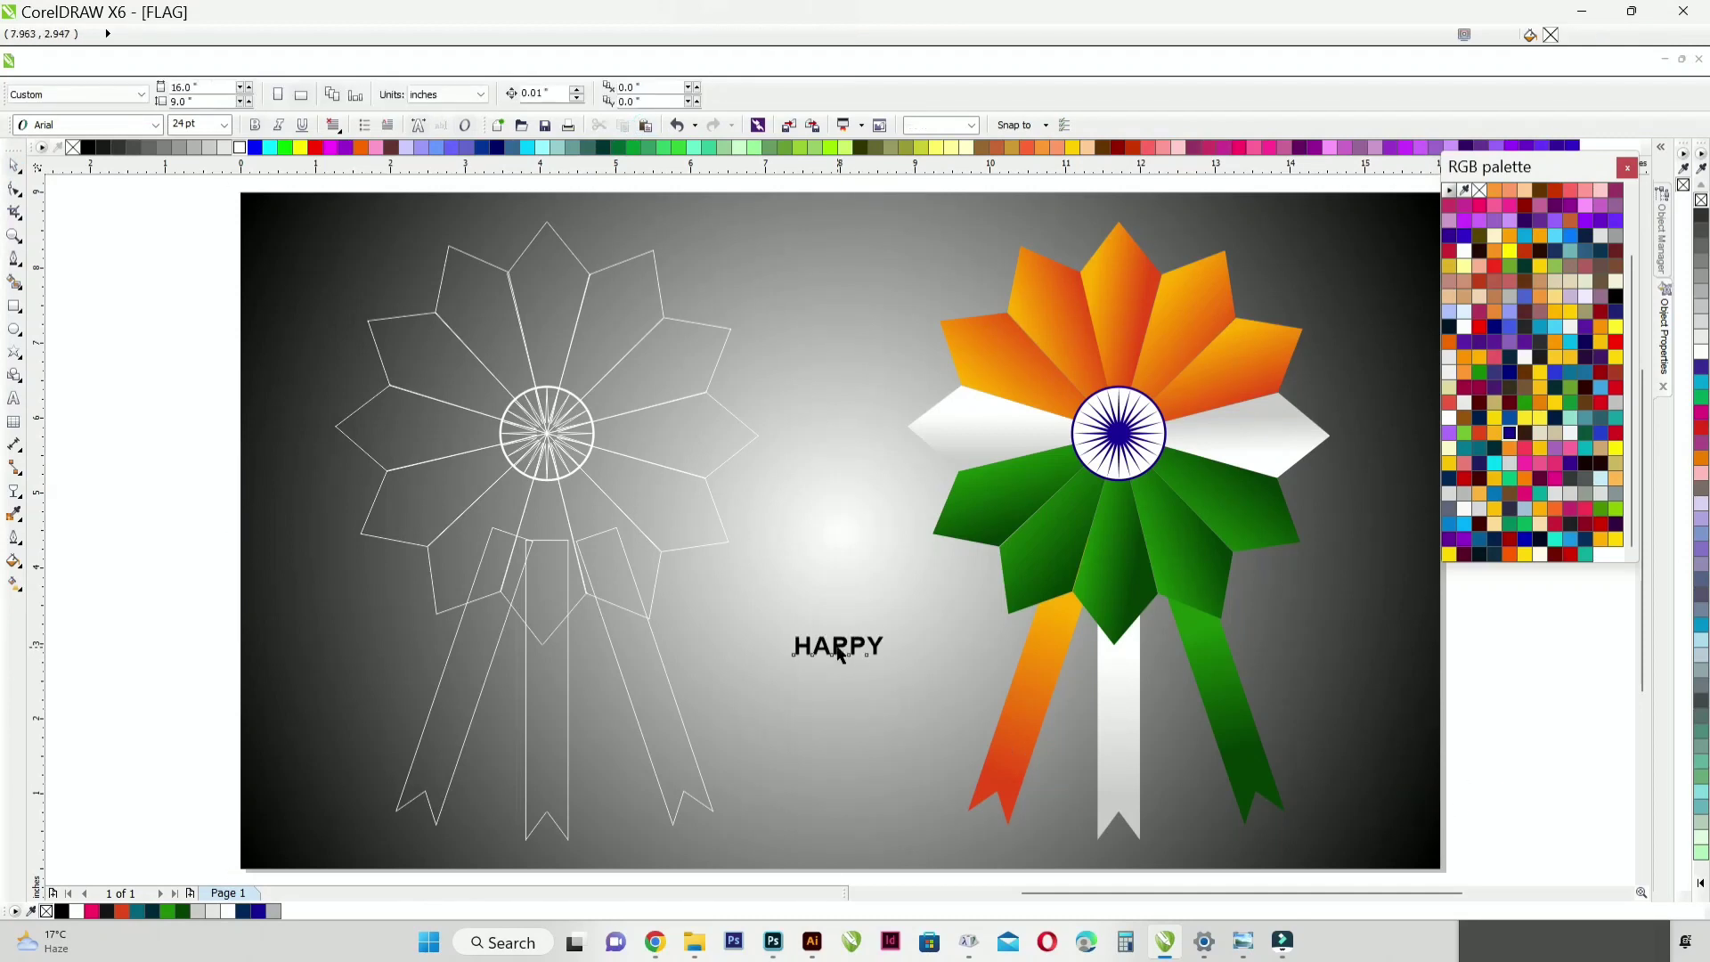
Step: Fill the HAPPY text with orange (#FFA000)
click(837, 647)
scroll(840, 666, up, 2)
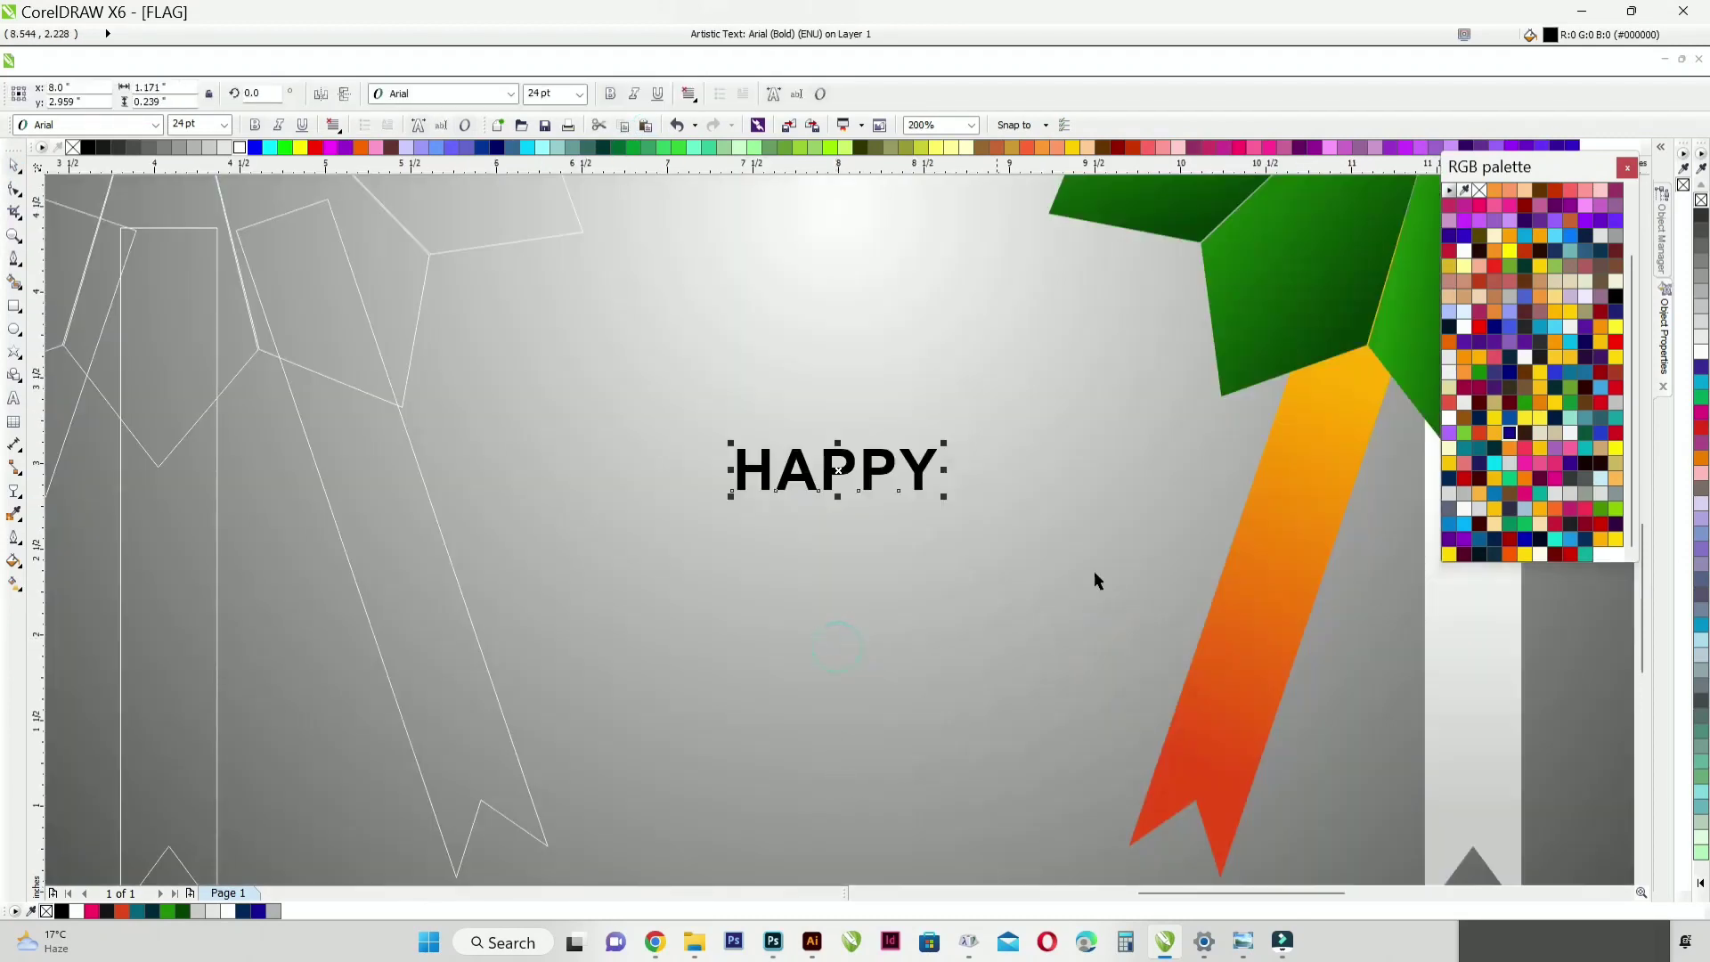
click(1509, 236)
Step: Duplicate the HAPPY text directly below itself and change the copy's wording to "REPUBLIC"
drag(849, 463, 849, 561)
right_click(849, 561)
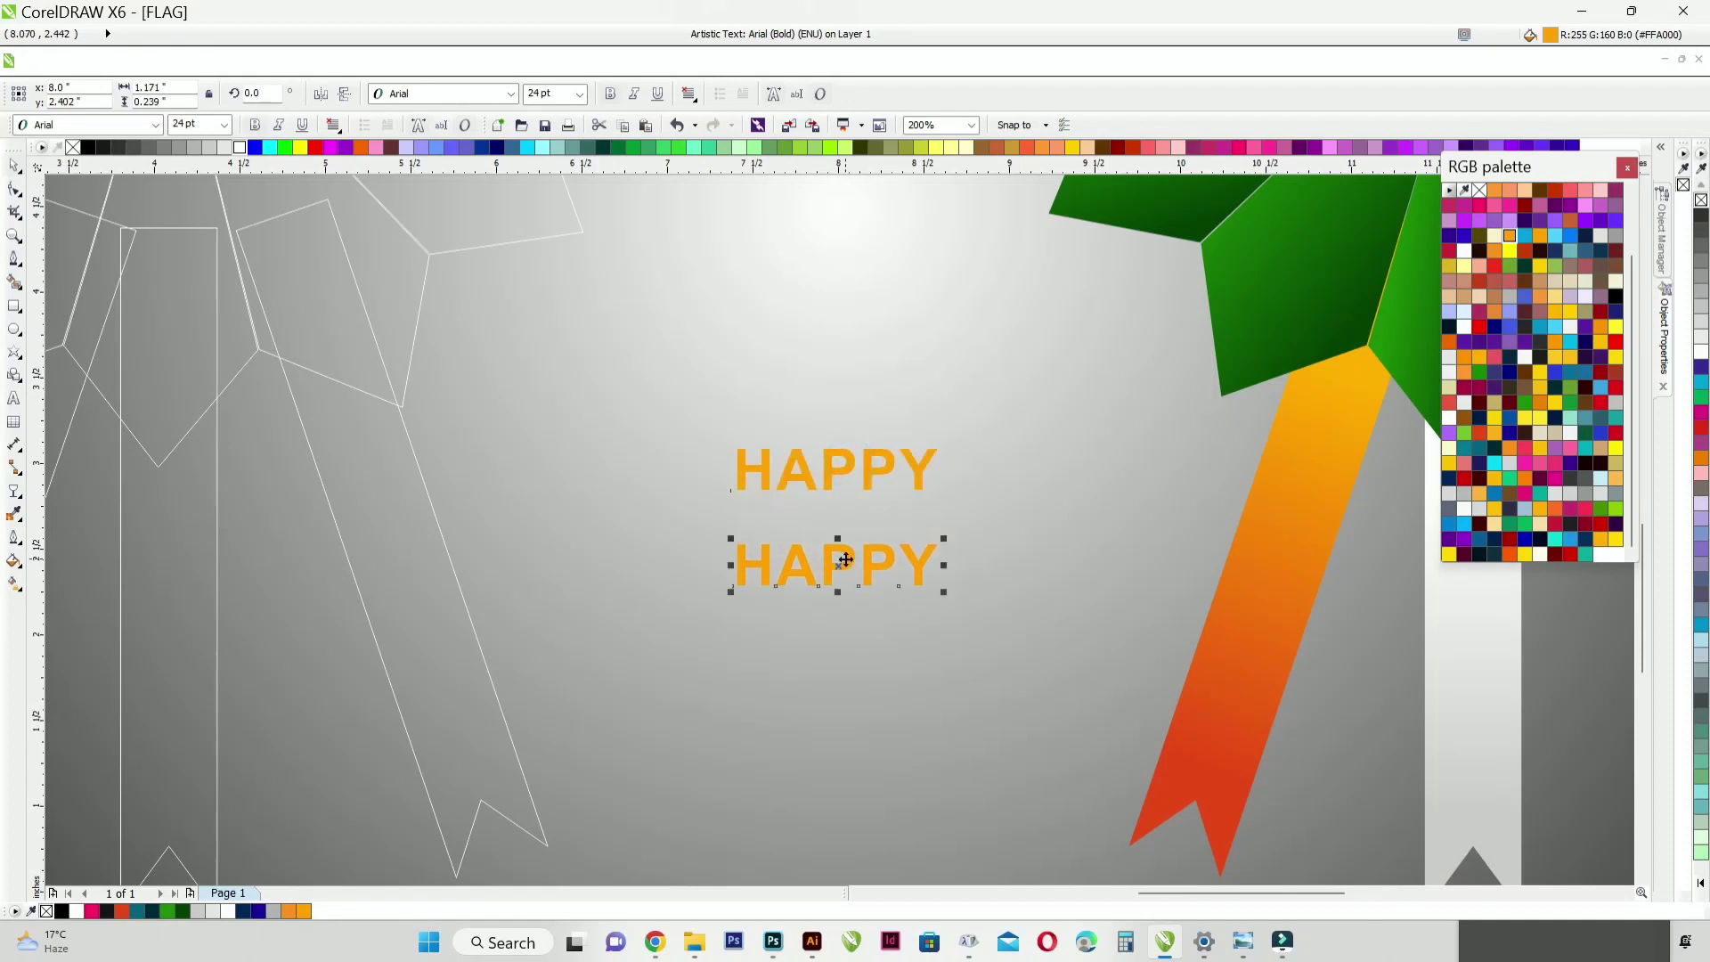
double_click(847, 559)
text(REPUBLIC)
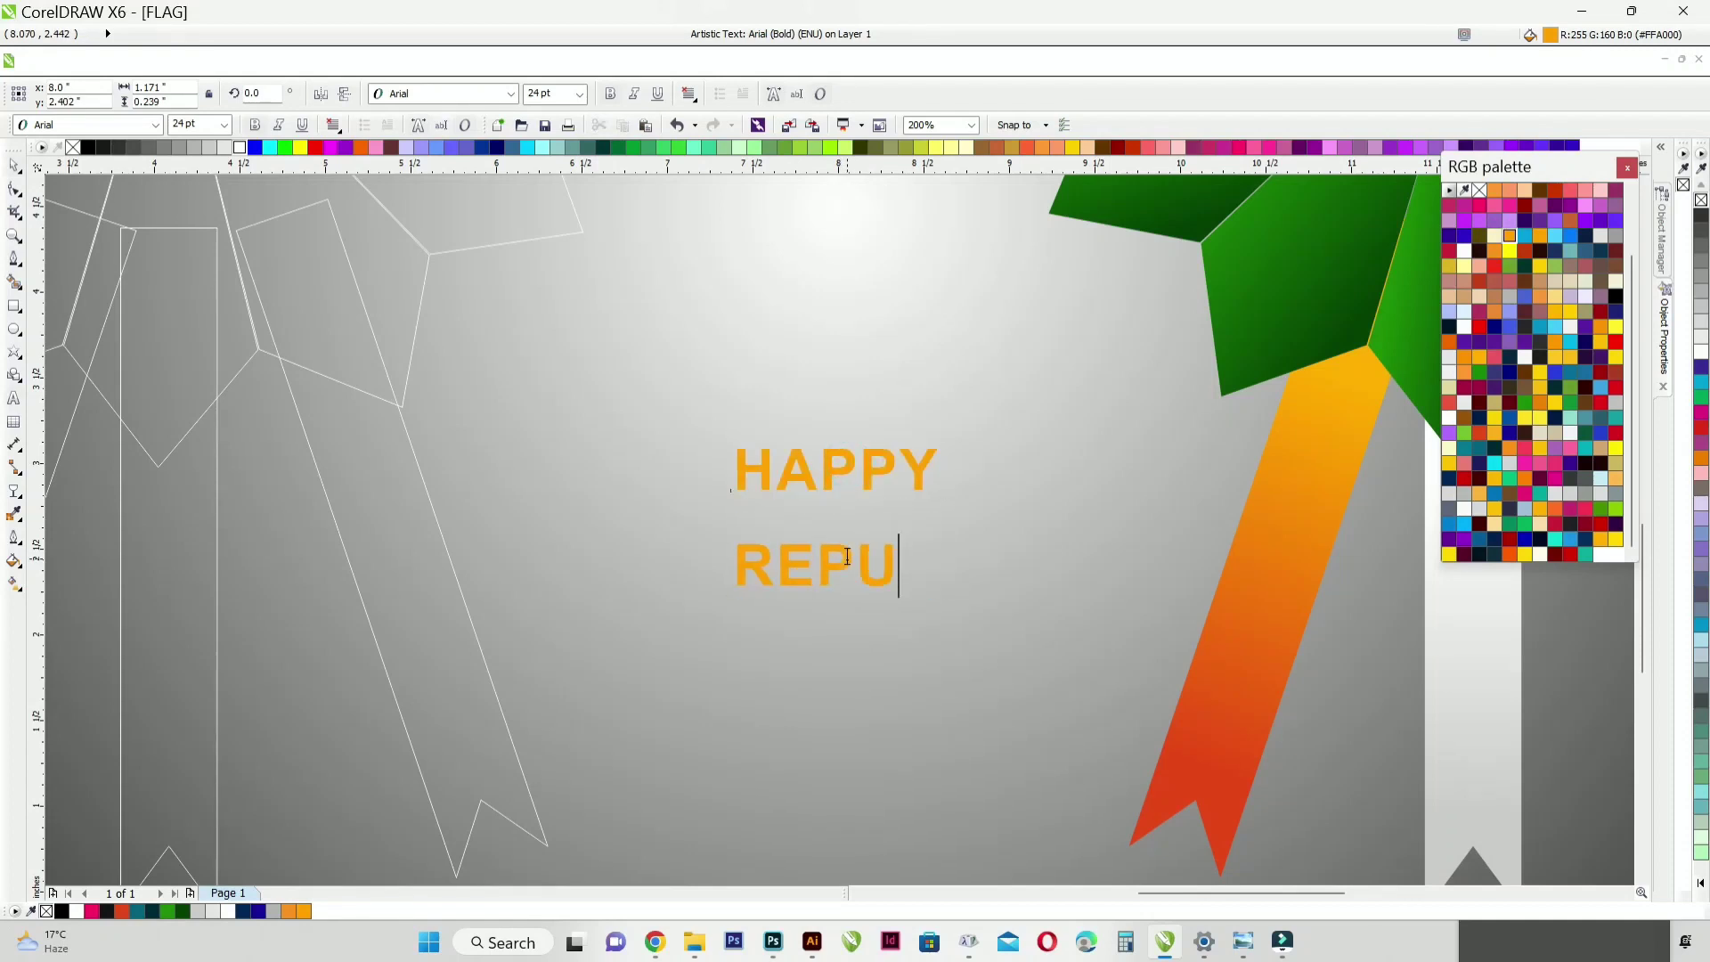
click(15, 170)
Step: Fill REPUBLIC with white, centre it horizontally with HAPPY and bring HAPPY slightly closer above it
click(240, 147)
shift+click(849, 466)
key(c)
click(844, 396)
Step: Duplicate the HAPPY text below REPUBLIC and change the copy's wording to "DAY"
drag(847, 461, 847, 633)
right_click(846, 633)
double_click(846, 633)
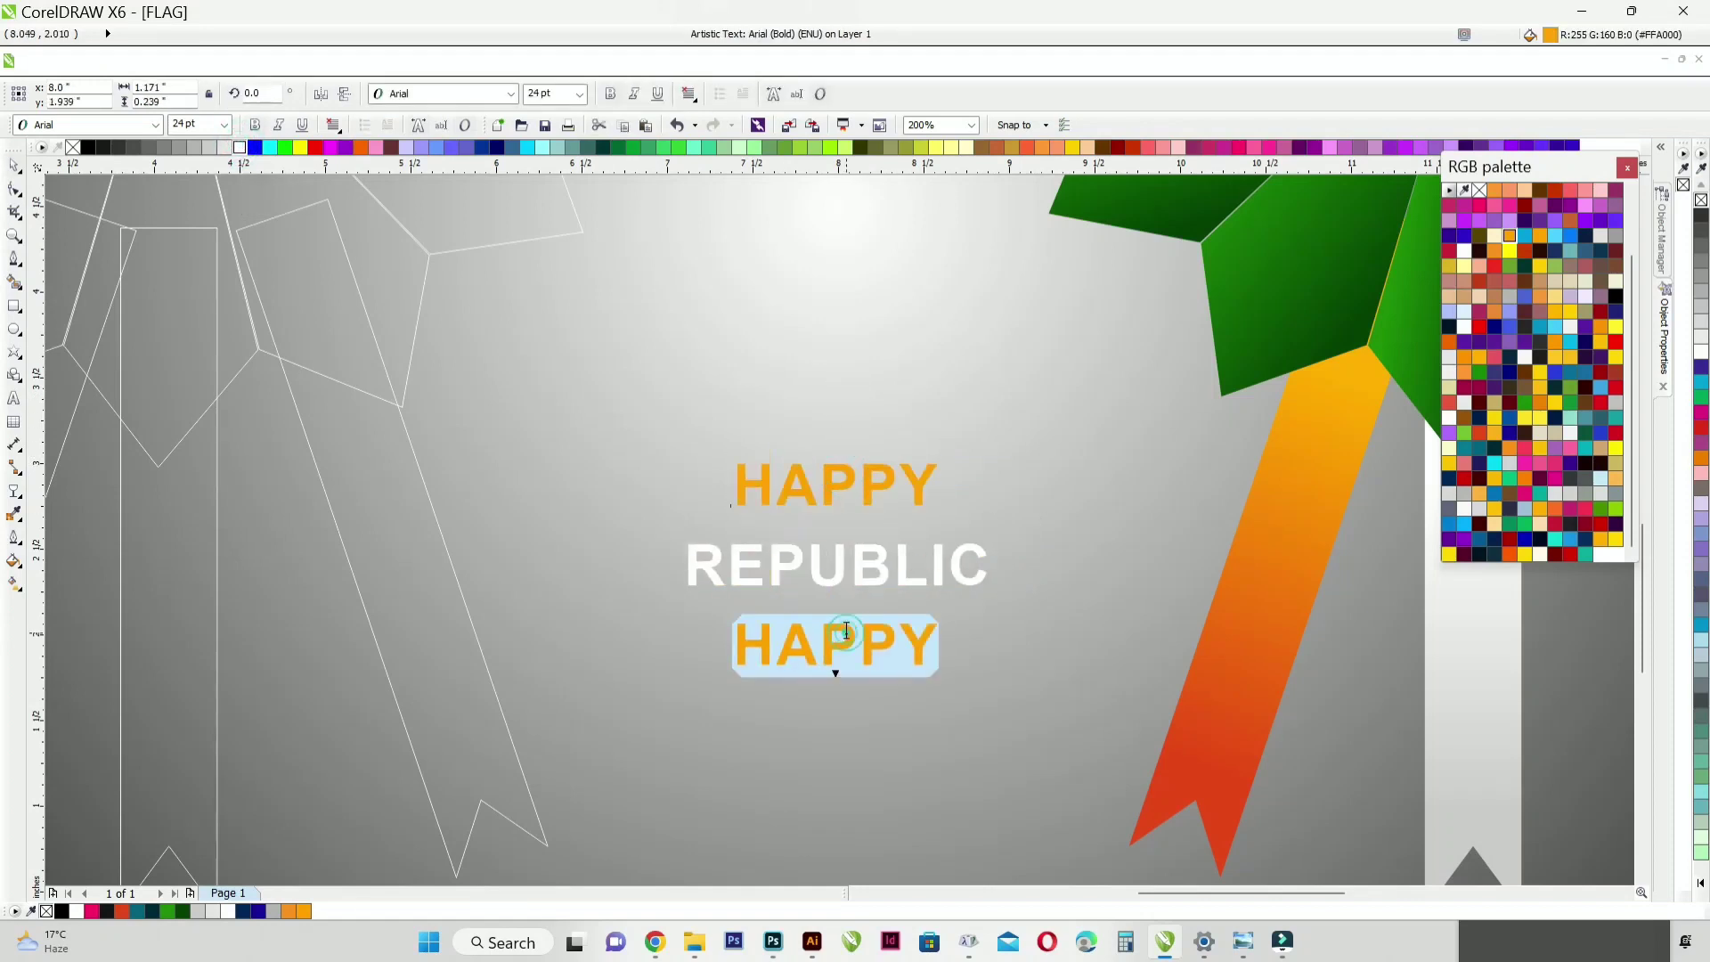
text(DAY)
click(15, 169)
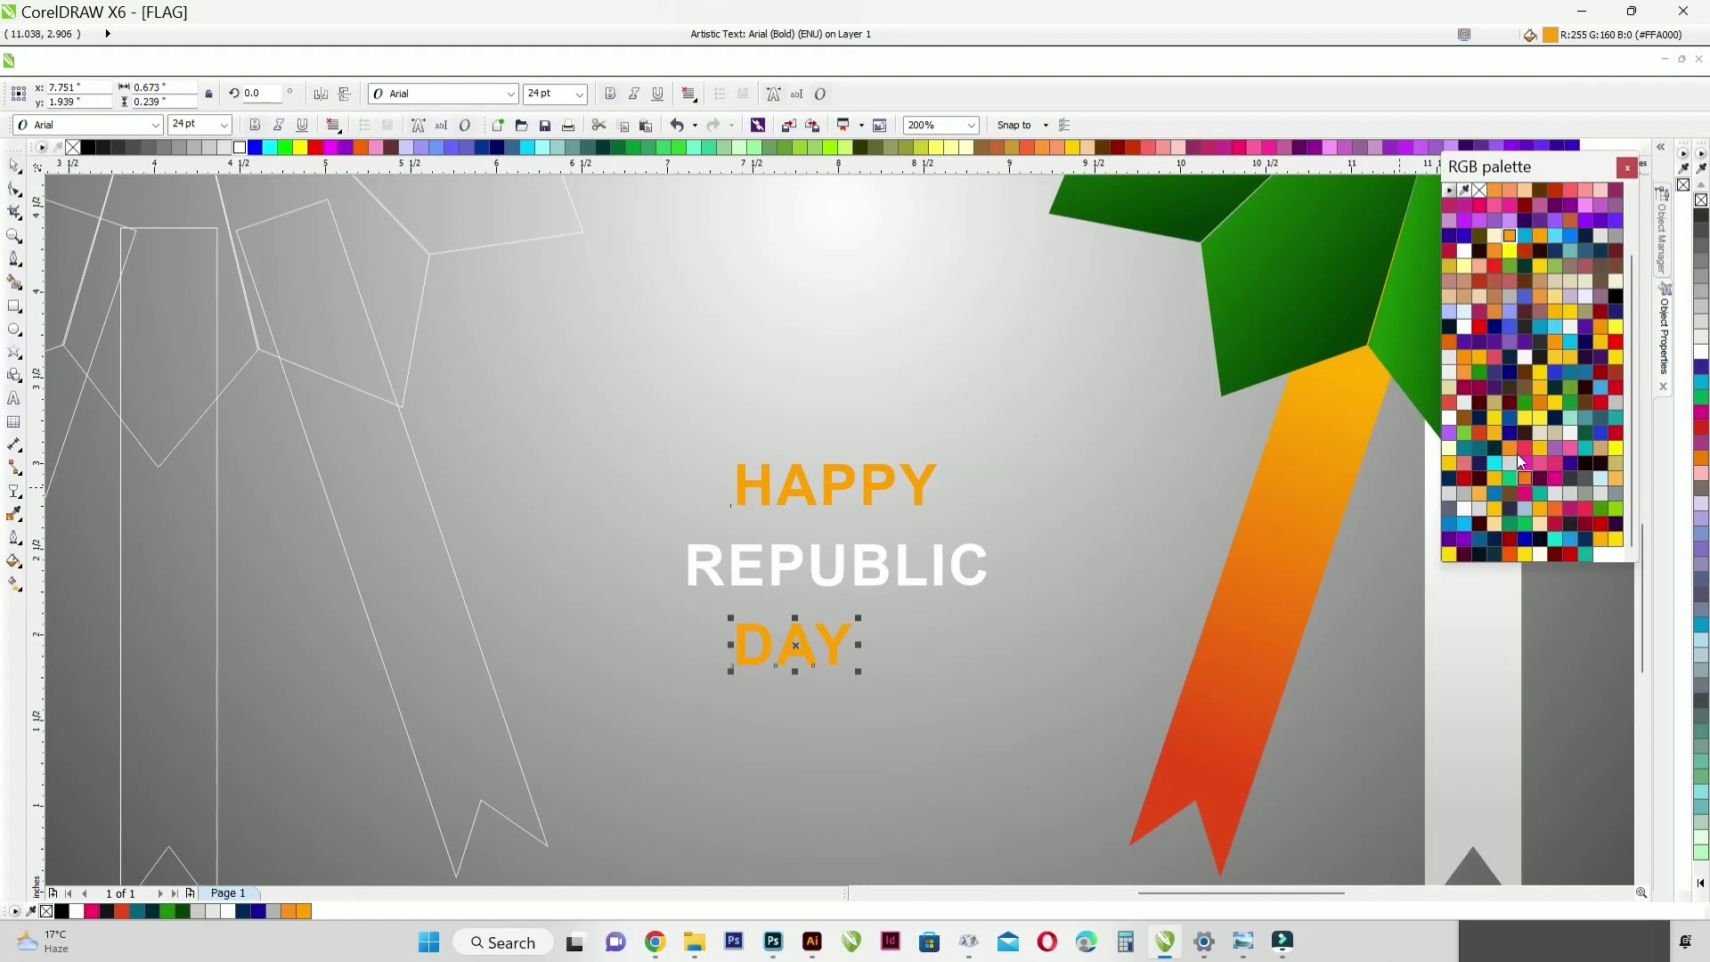
Step: Fill the DAY text with green and centre it horizontally beneath REPUBLIC
click(1524, 403)
shift+click(902, 553)
key(c)
scroll(902, 553, down, 2)
click(905, 690)
scroll(903, 552, up, 3)
Step: Enlarge REPUBLIC from its centre and adjust the spacing of HAPPY above and DAY below it
click(908, 549)
drag(1139, 488, 1282, 462)
shift+click(781, 688)
shift+click(801, 385)
Step: Scale the three-line greeting up slightly as one block about its centre between the ribbons and deselect it
scroll(762, 582, down, 2)
drag(885, 516, 902, 509)
scroll(803, 584, down, 2)
click(718, 717)
key(shift+F4)
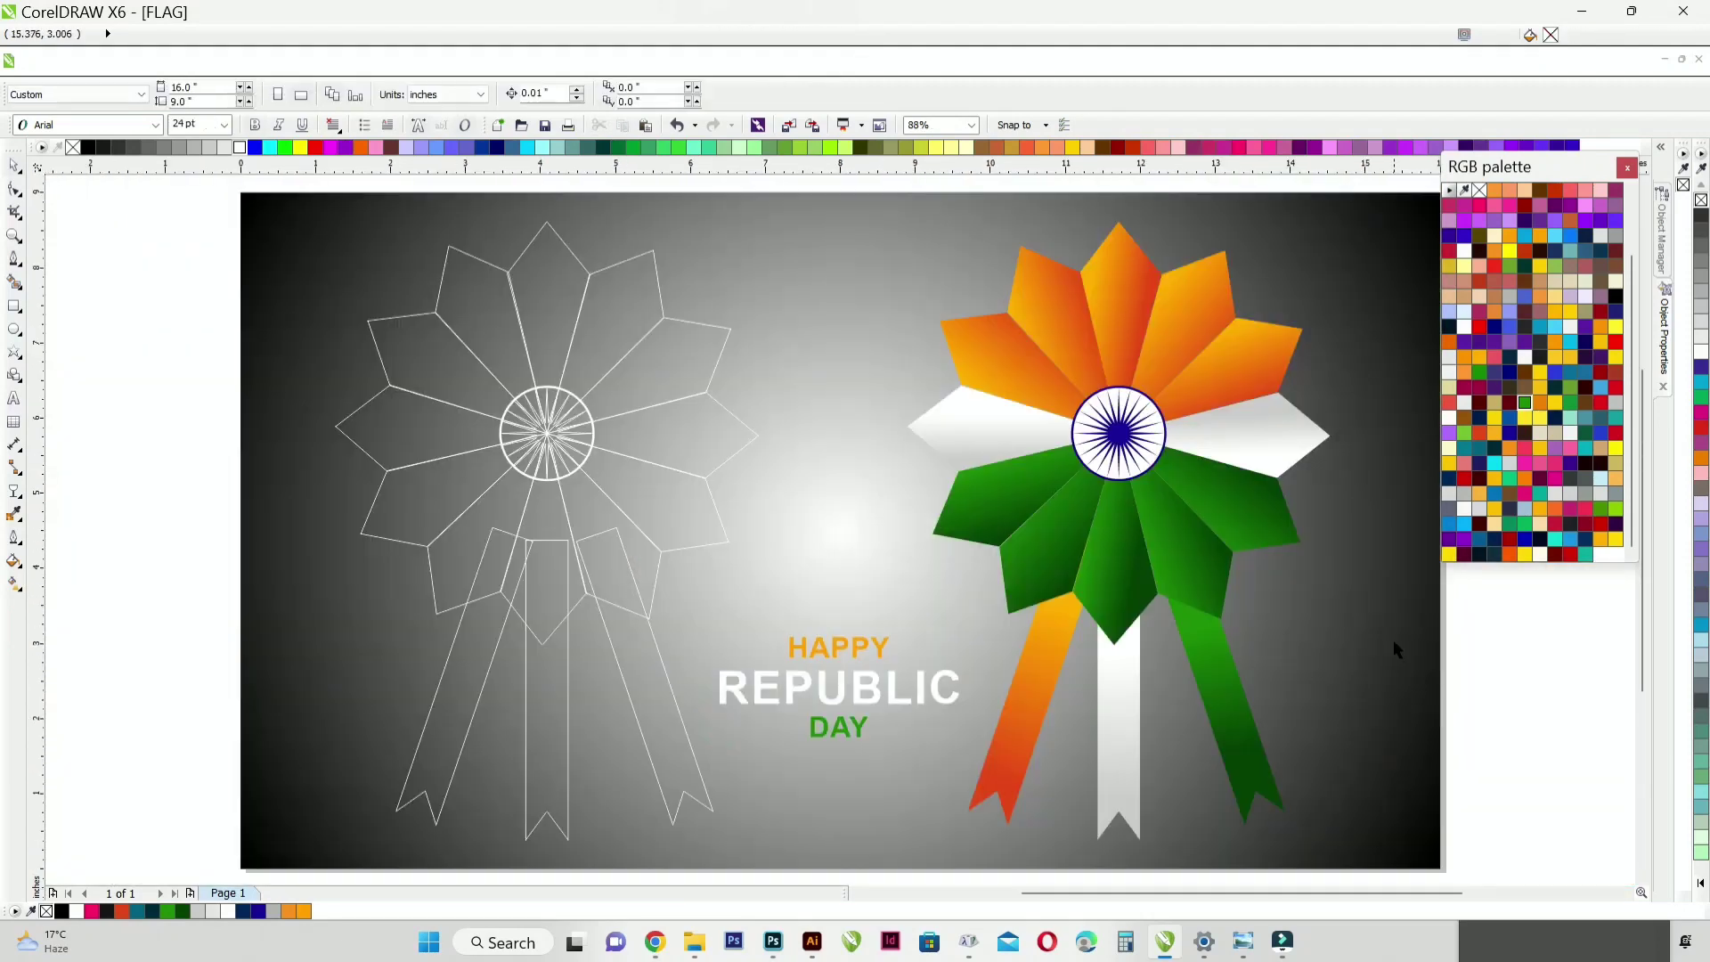